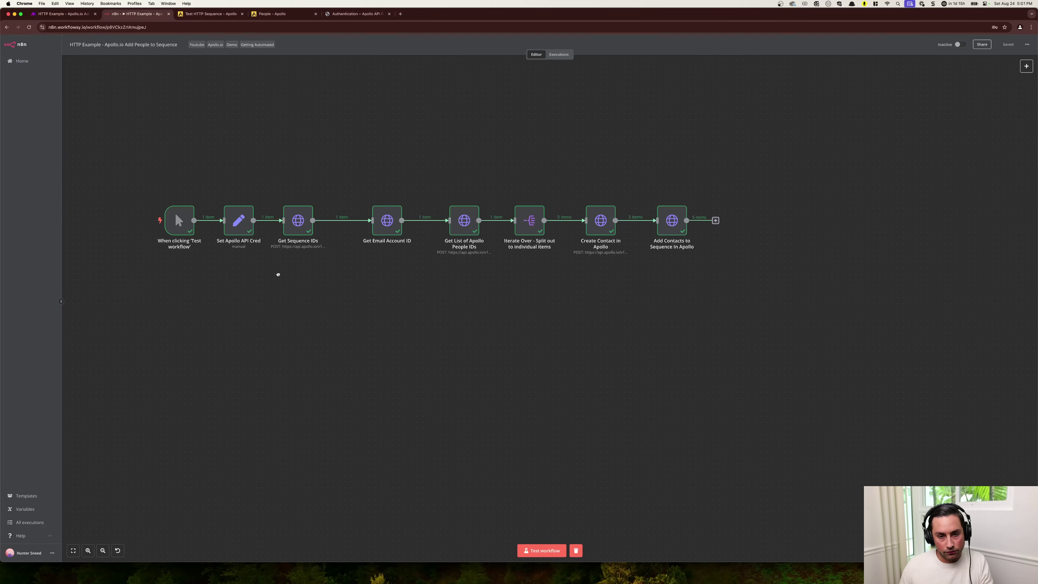
Step: Switch to Apollo, open Test HTTP Sequence, and review the step types that can be added to it
left_click_drag(283, 279, 333, 317)
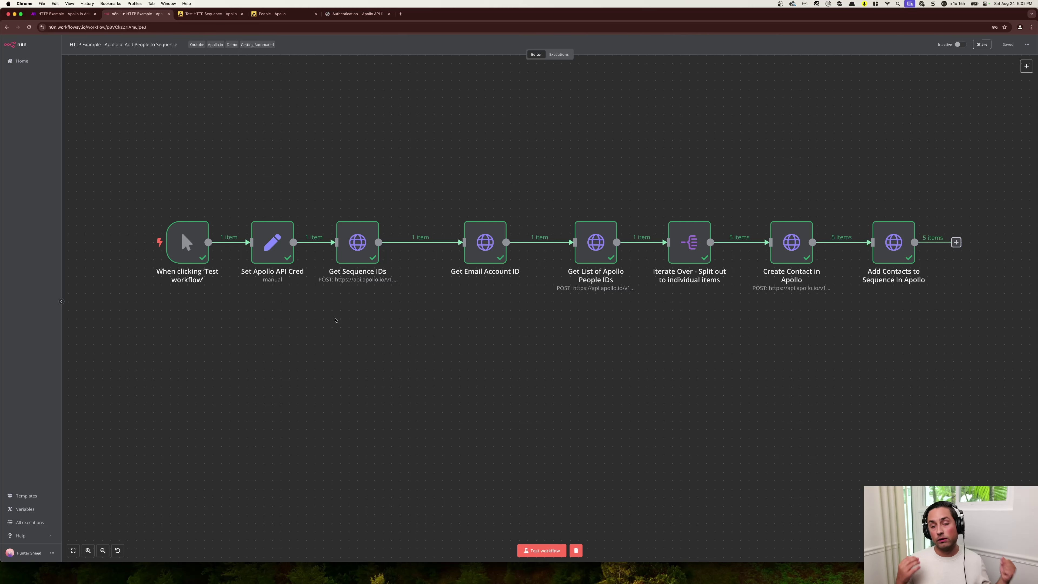
left_click(278, 13)
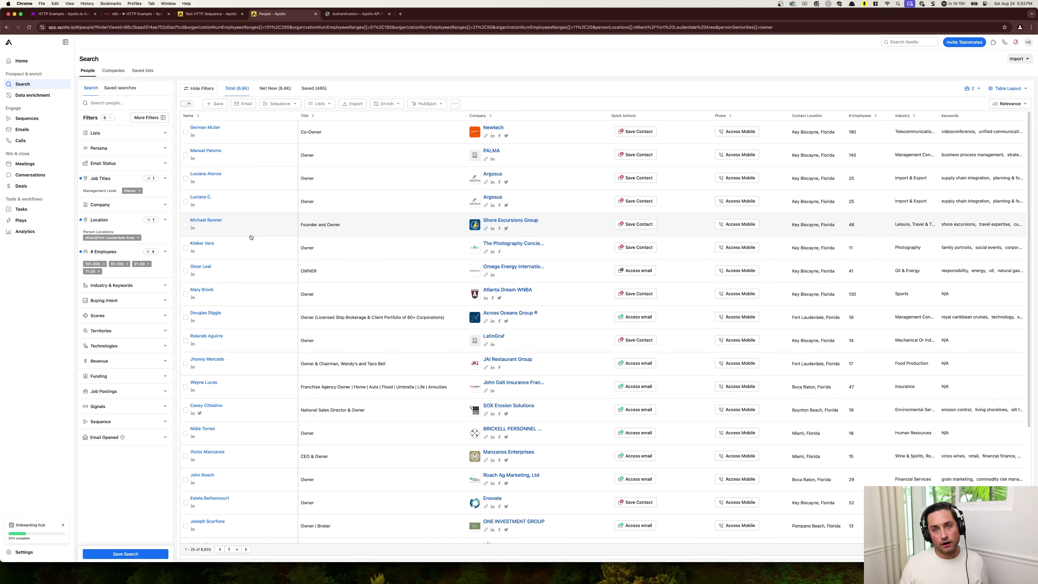
left_click(27, 119)
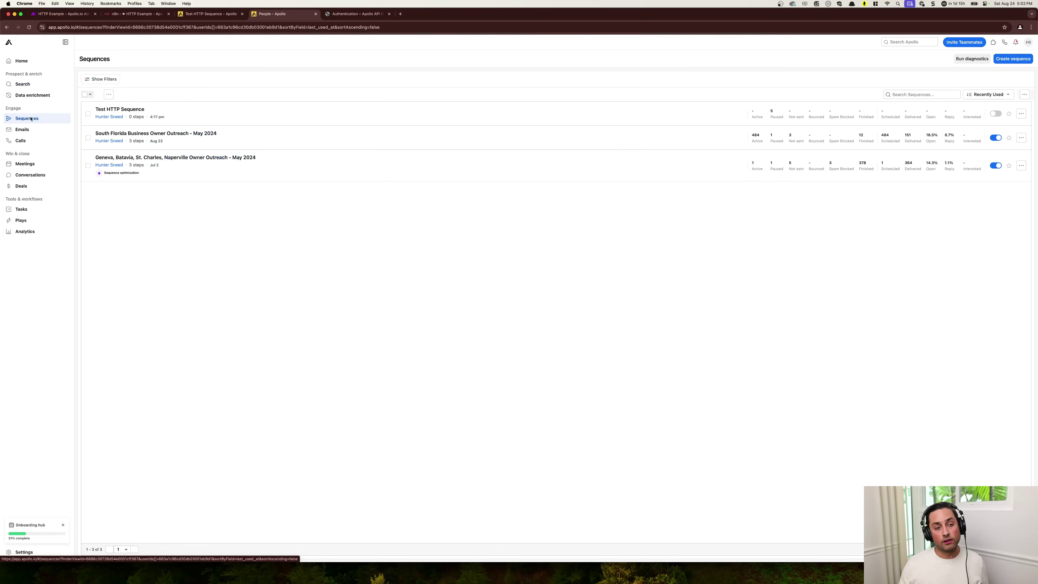
left_click(125, 109)
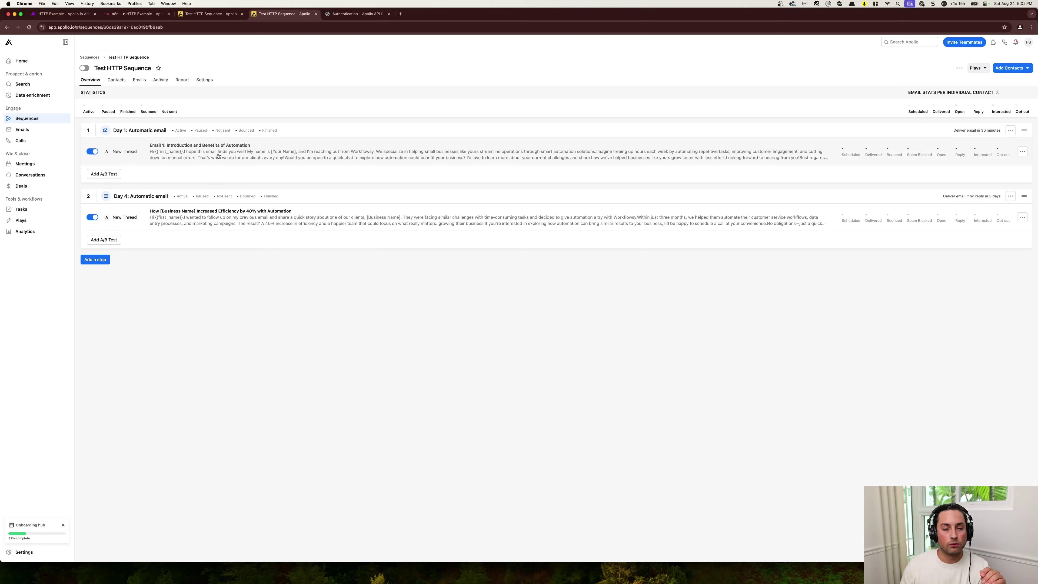
left_click(95, 259)
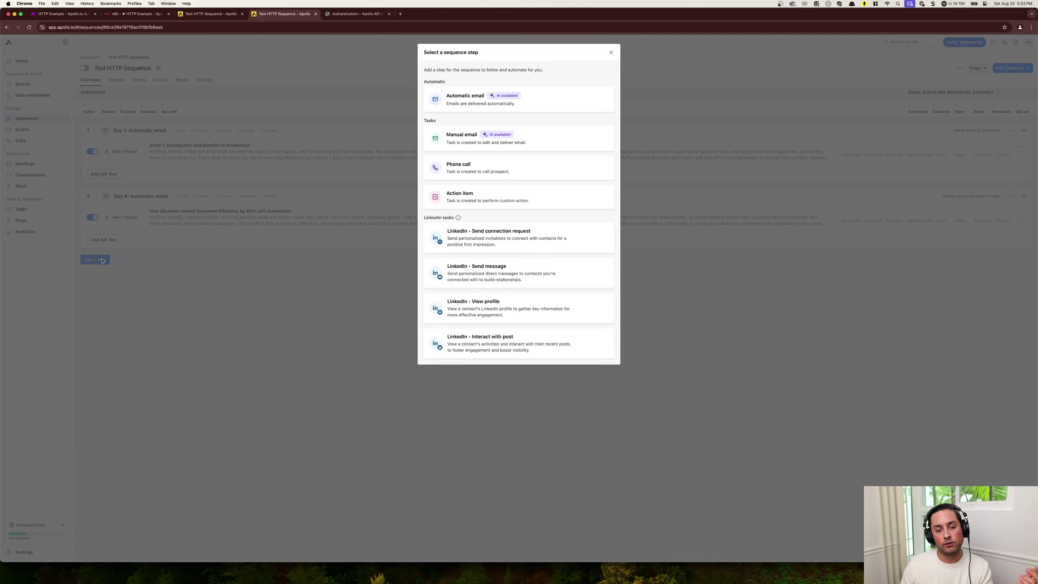
left_click(388, 304)
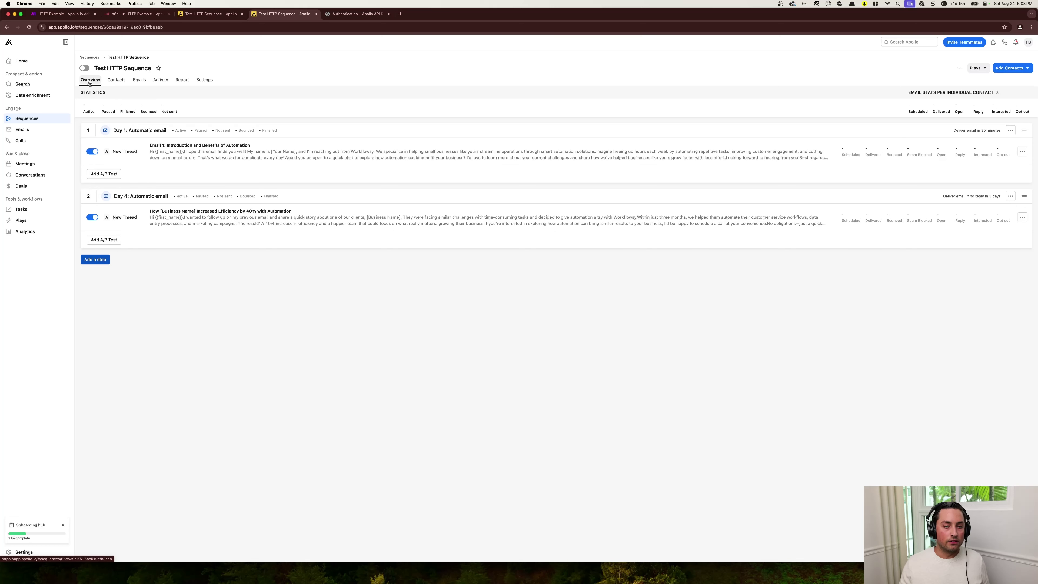
Step: Check the contacts of Test HTTP Sequence and open its Day 1 automatic email template to view the name placeholders
left_click(116, 81)
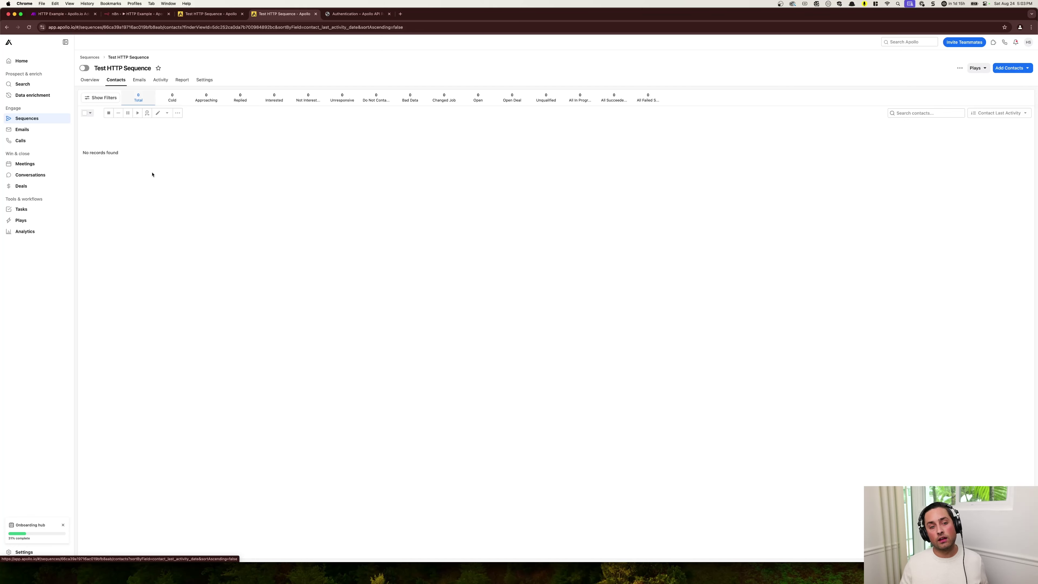
left_click(90, 80)
left_click(347, 152)
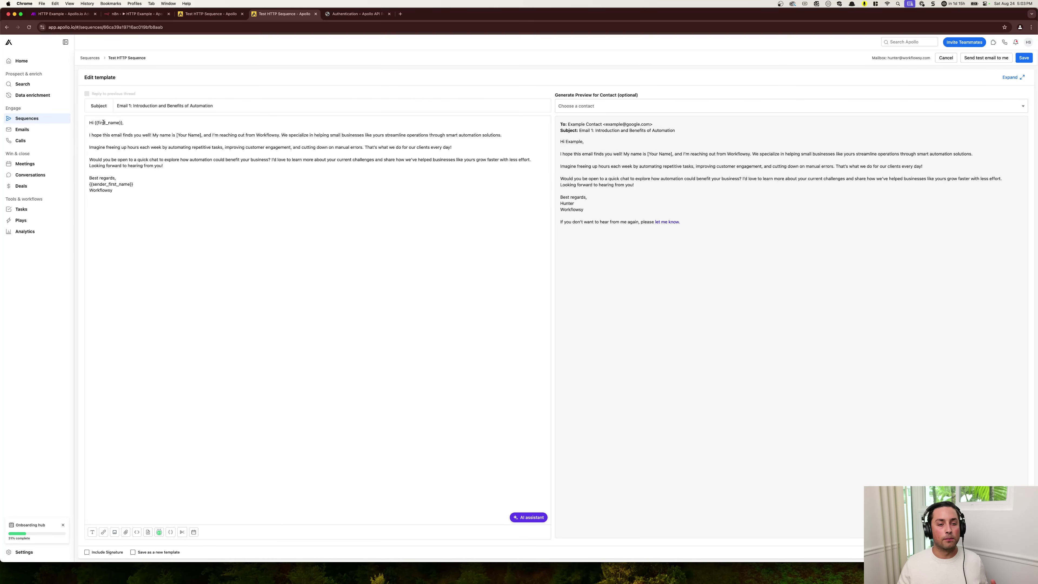
left_click(121, 126)
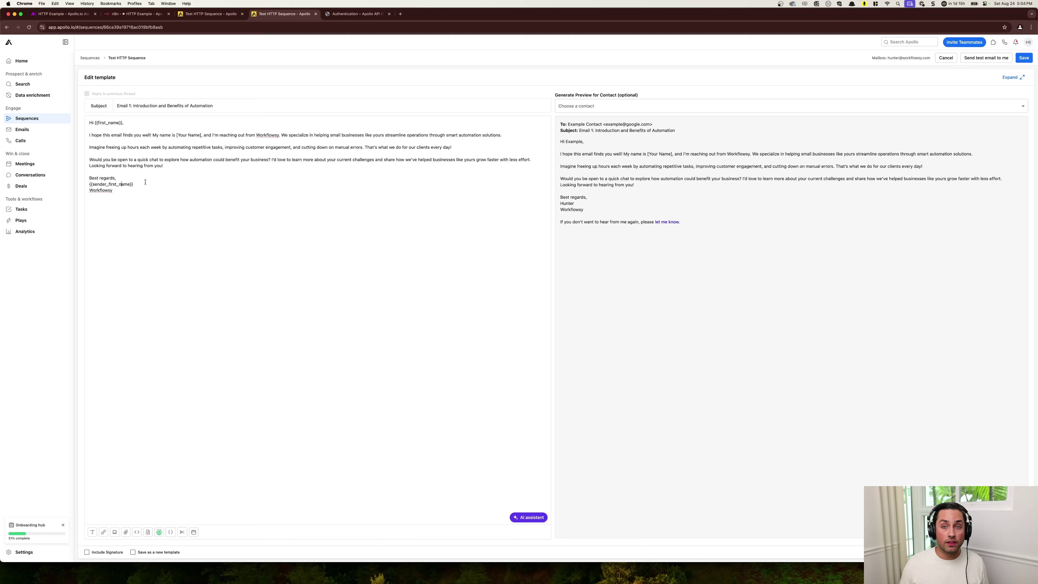
Step: Switch back to the n8n workflow and search the node library for "apollo"
left_click(141, 16)
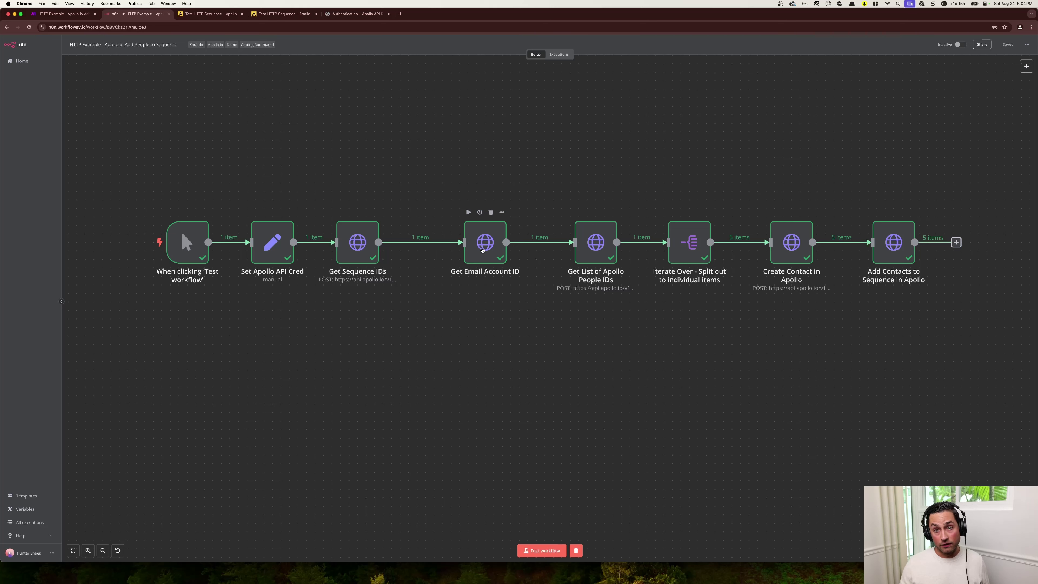
right_click(456, 109)
left_click(465, 112)
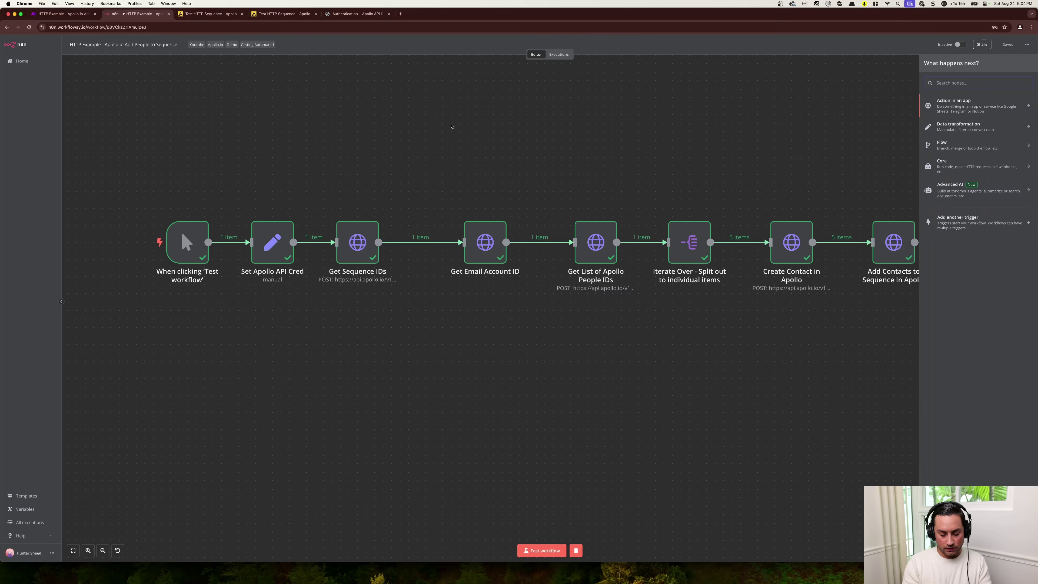
type("apool")
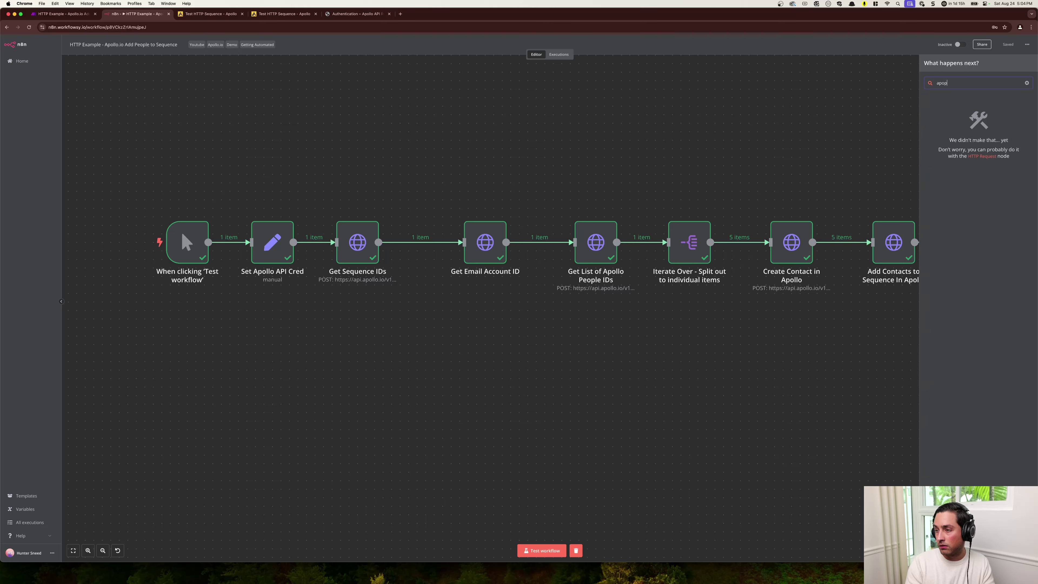
key("BackSpace")
key("BackSpace")
type("llo")
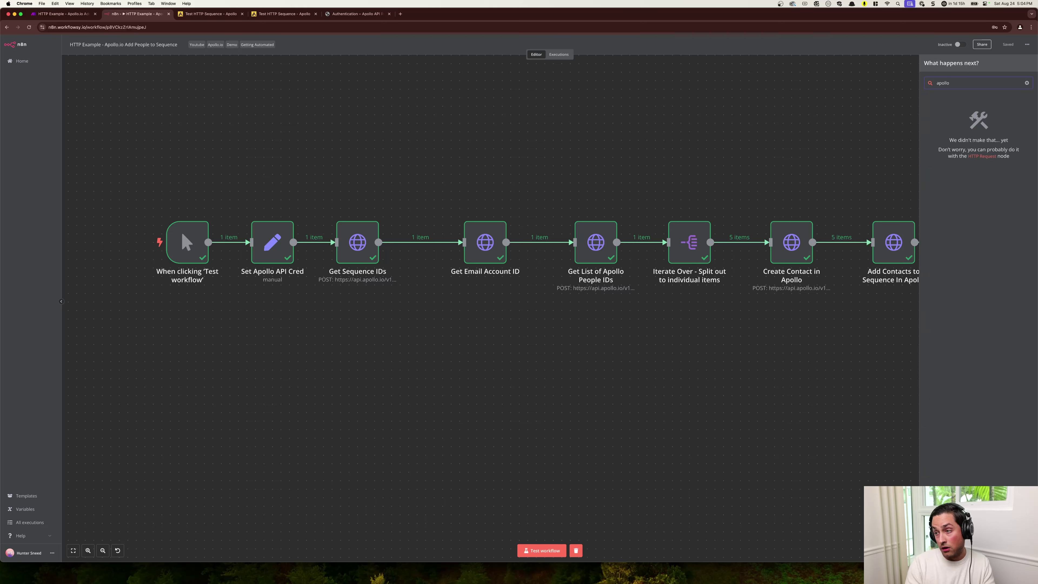
left_click(469, 130)
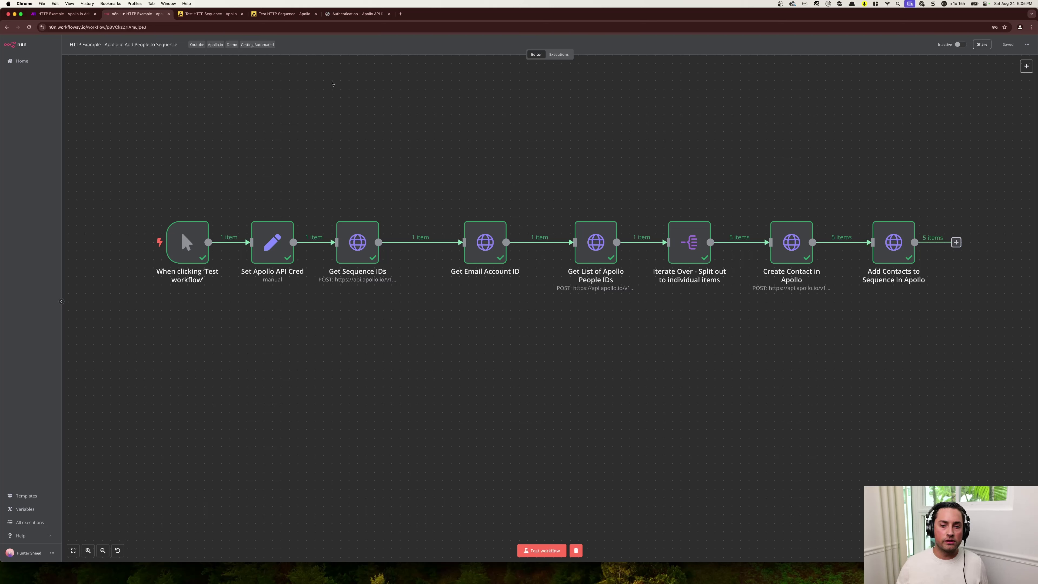
Step: Switch to the Apollo API documentation and examine the People API Search endpoint's request method and URL at a larger zoom
left_click(347, 15)
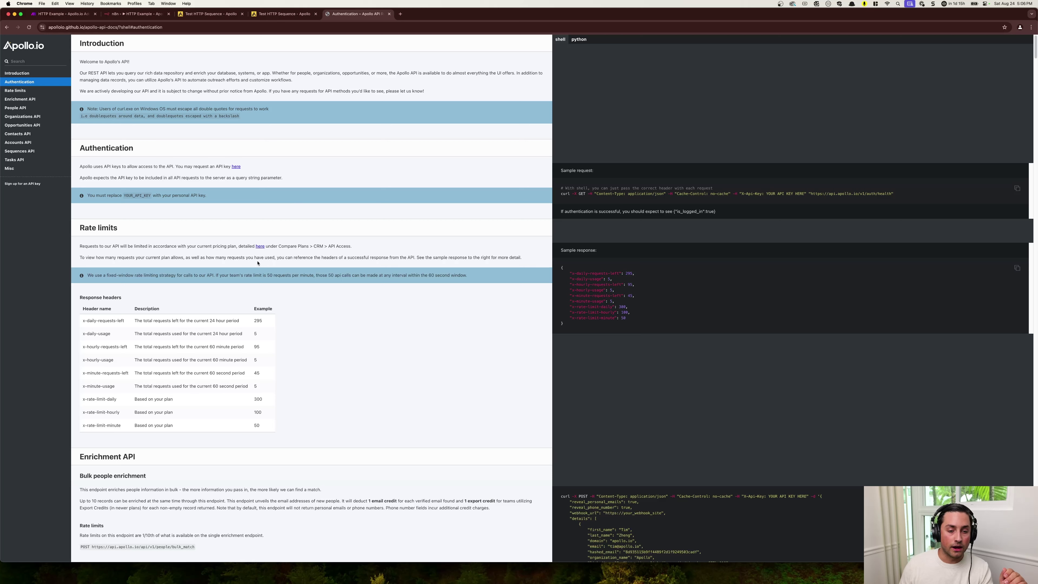
left_click(25, 108)
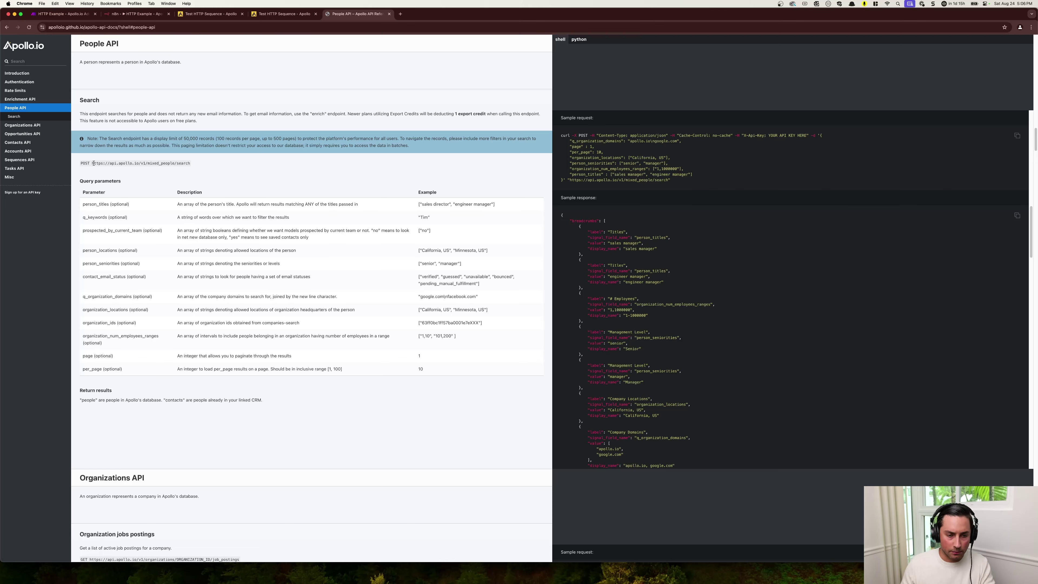
key("super+equal")
key("super+equal")
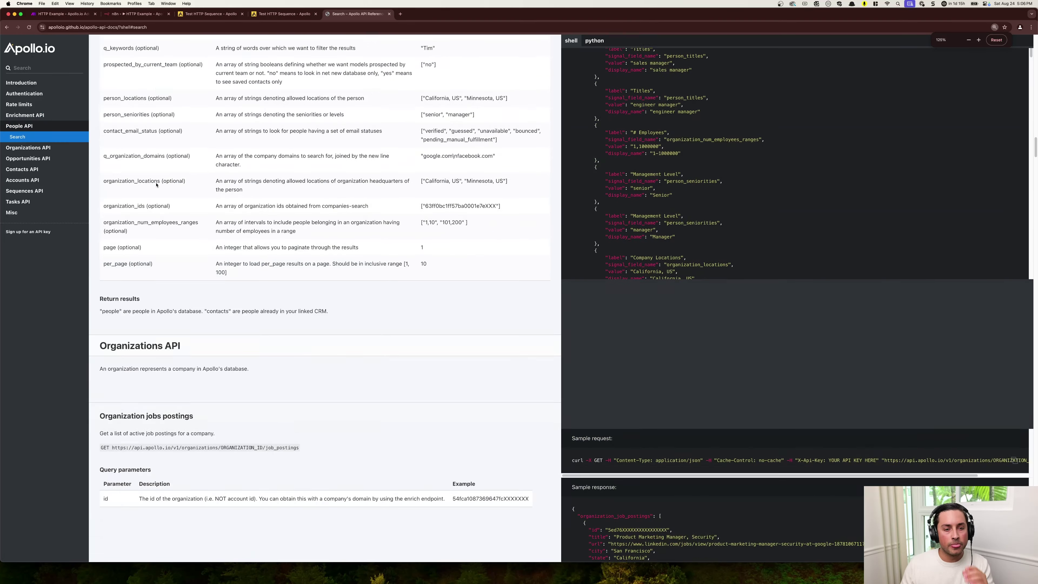
scroll(157, 185, "up", 5)
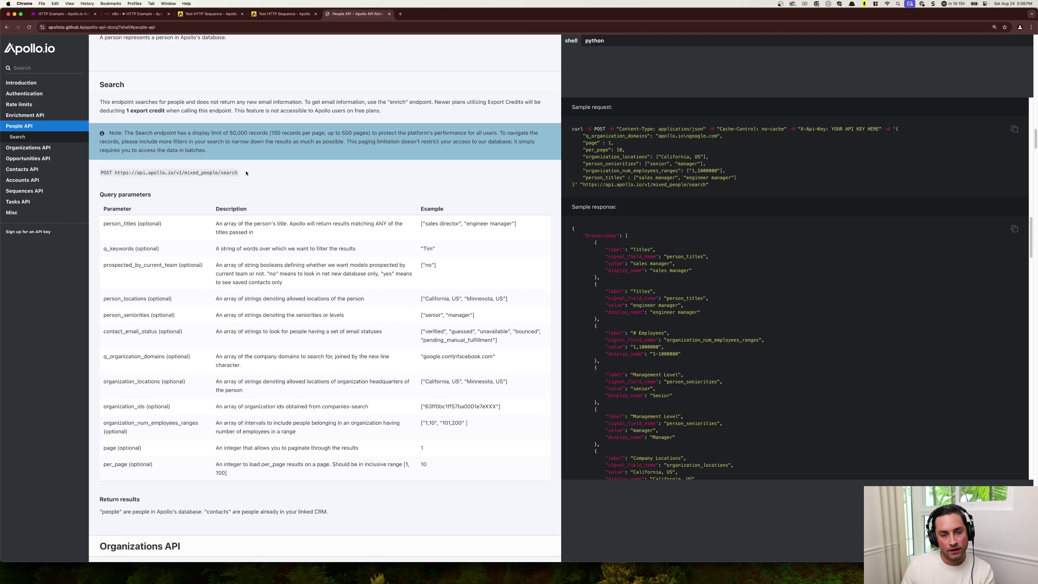
left_click_drag(240, 175, 103, 173)
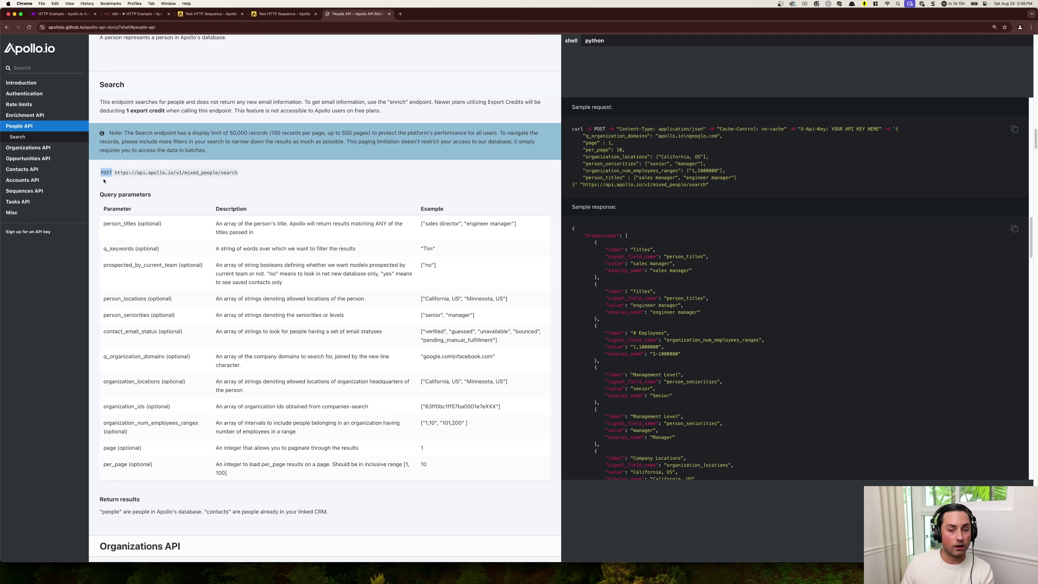
left_click(104, 181)
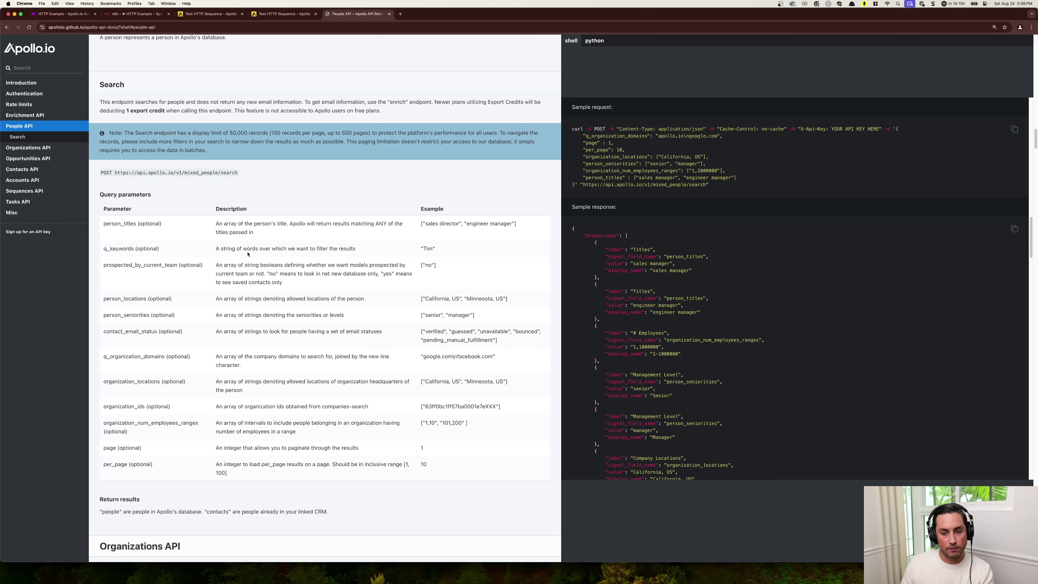
Step: Examine the query parameters table of the People API Search endpoint
scroll(212, 252, "down", 1)
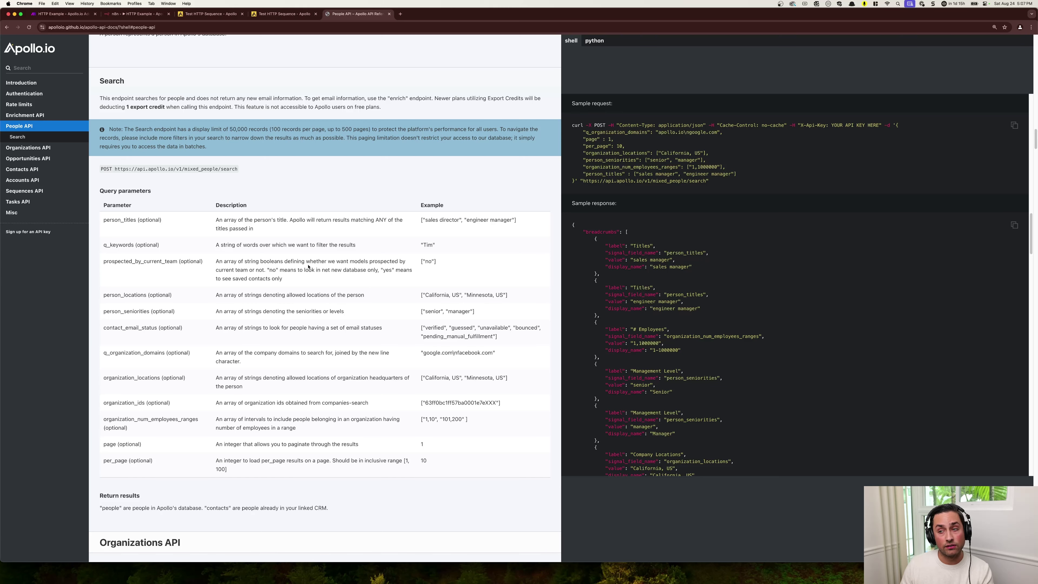
scroll(318, 264, "down", 3)
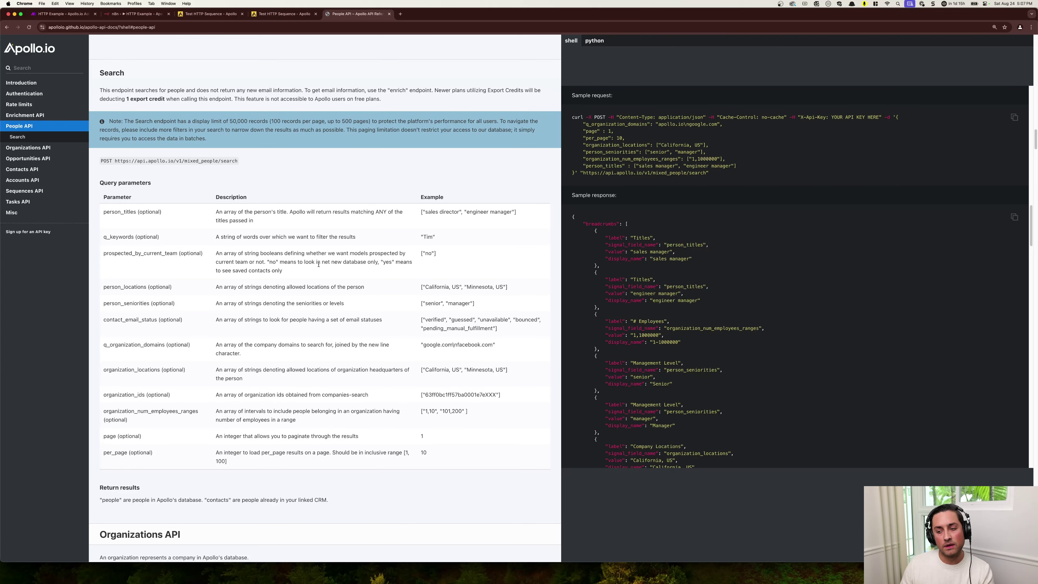
scroll(318, 267, "down", 1)
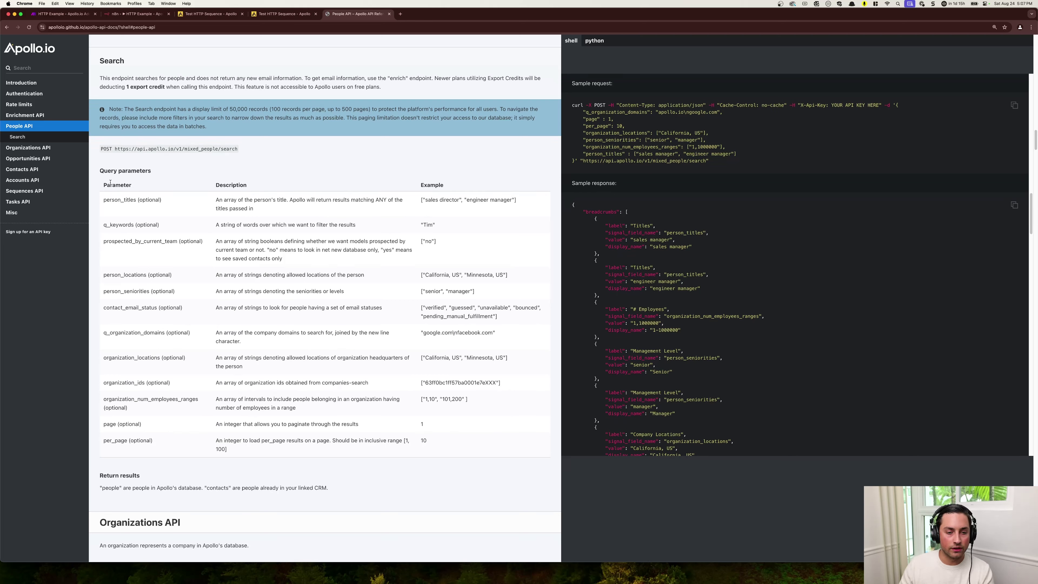
left_click_drag(101, 170, 459, 438)
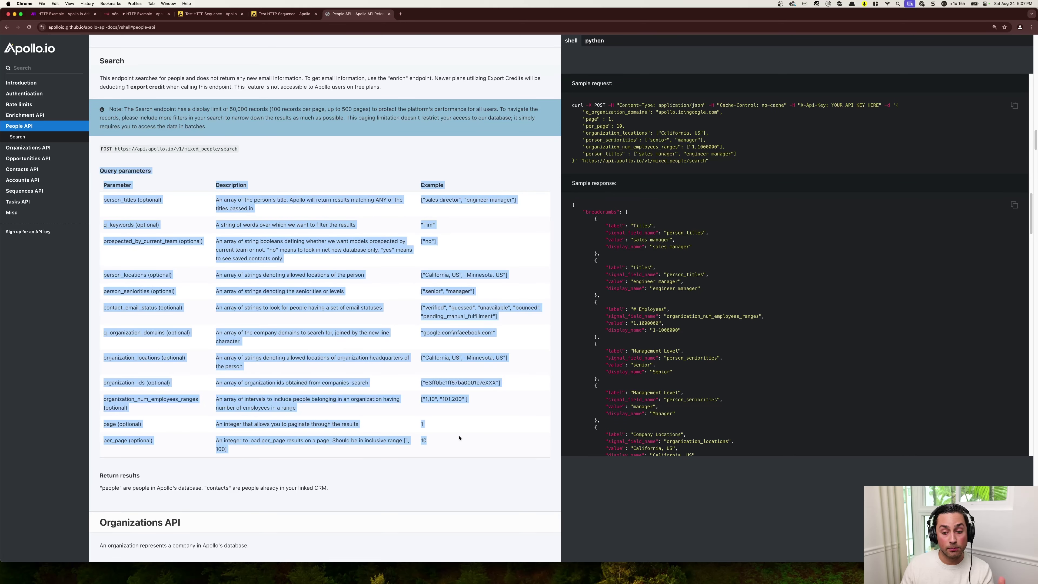
left_click(459, 438)
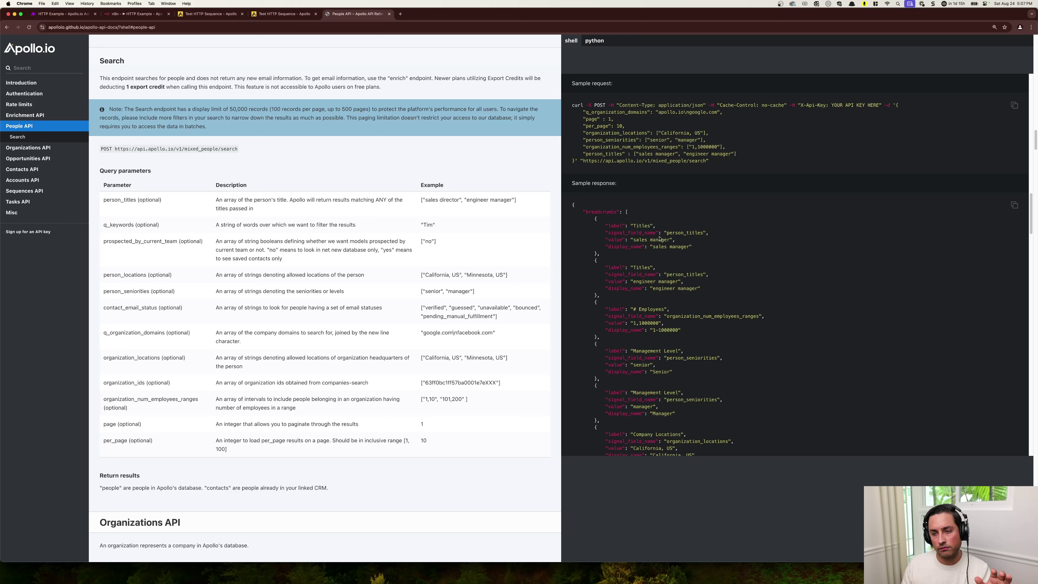
Step: Examine the People Search sample response and the API key placeholder in the sample request
scroll(664, 260, "down", 2)
scroll(665, 261, "up", 2)
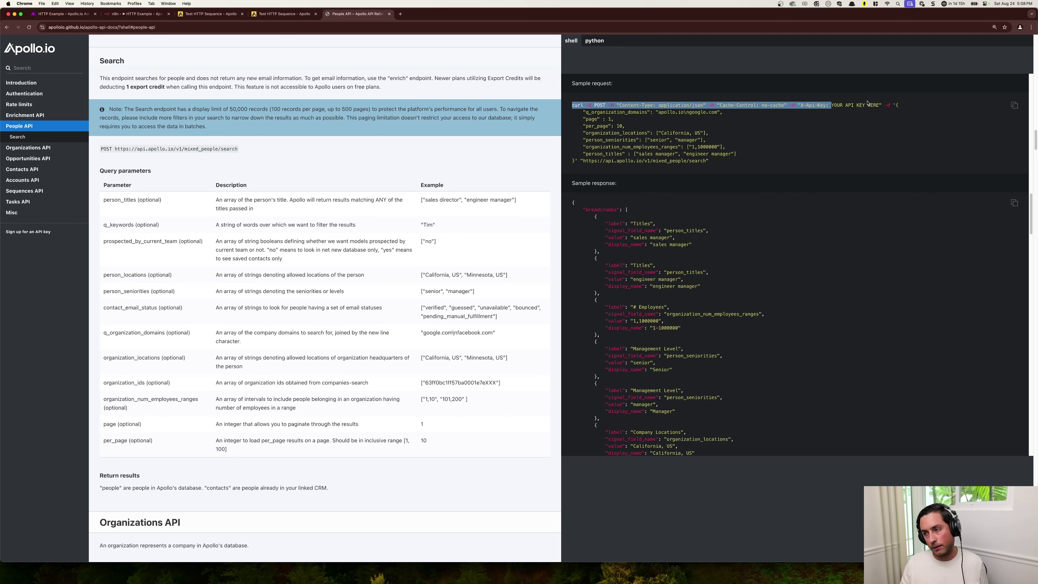
left_click_drag(831, 105, 877, 104)
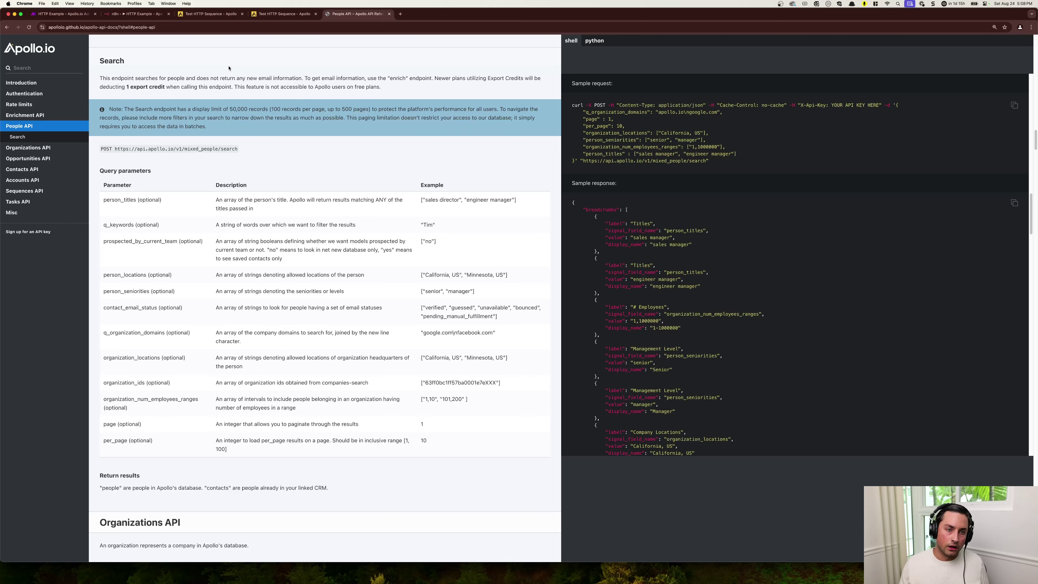
Step: Check the Get Sequence IDs node in the n8n workflow and open the Search for sequences section of Apollo's Sequences API documentation
left_click(138, 15)
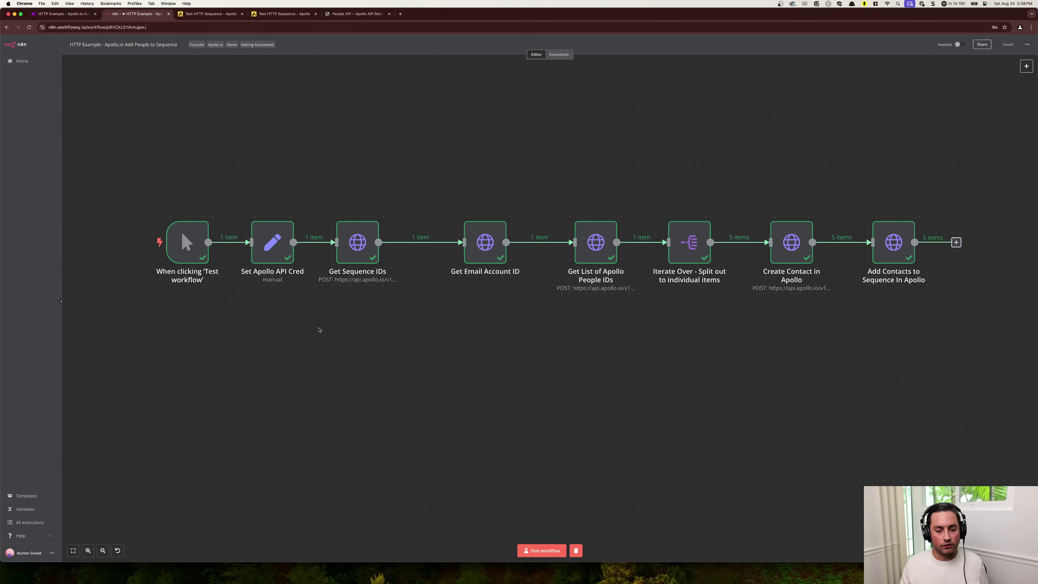
mouse_move(357, 253)
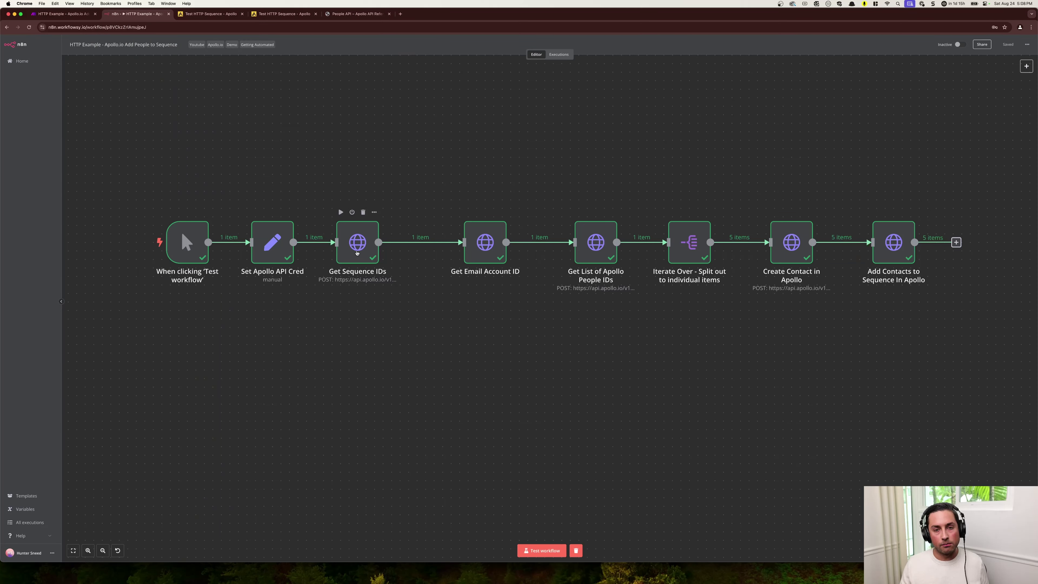
left_click(358, 15)
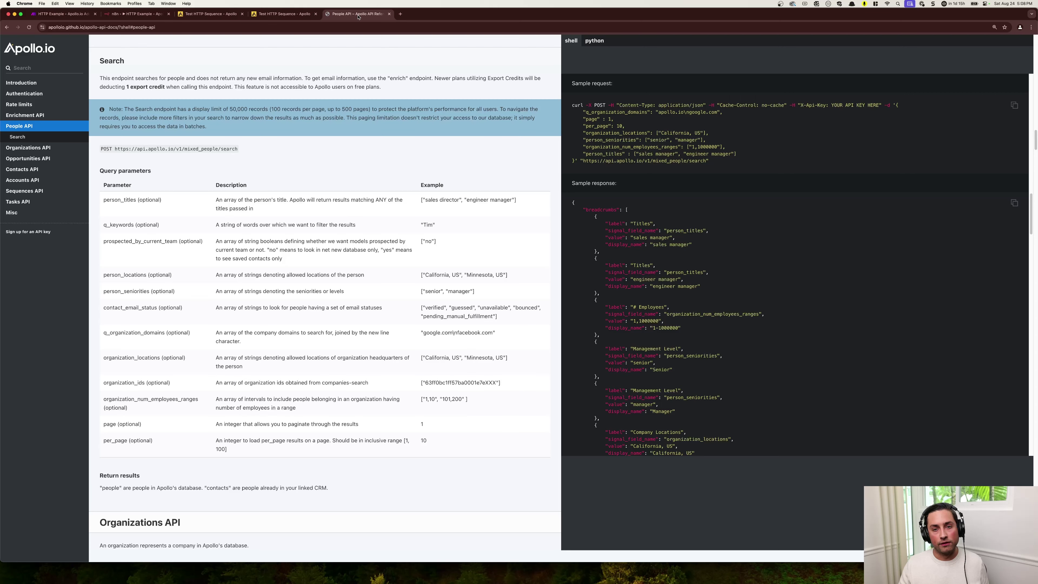
left_click(38, 190)
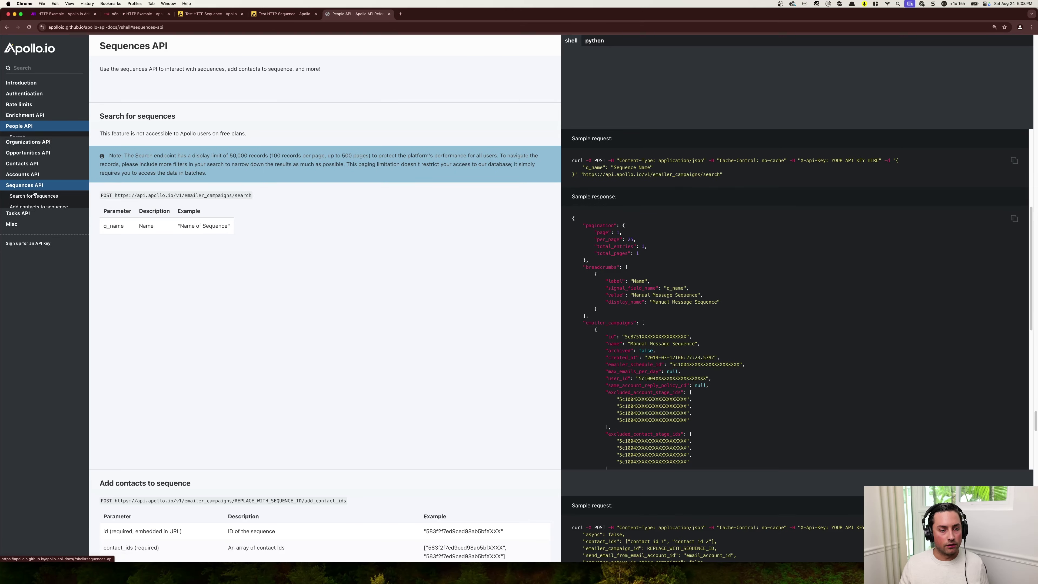
left_click(36, 192)
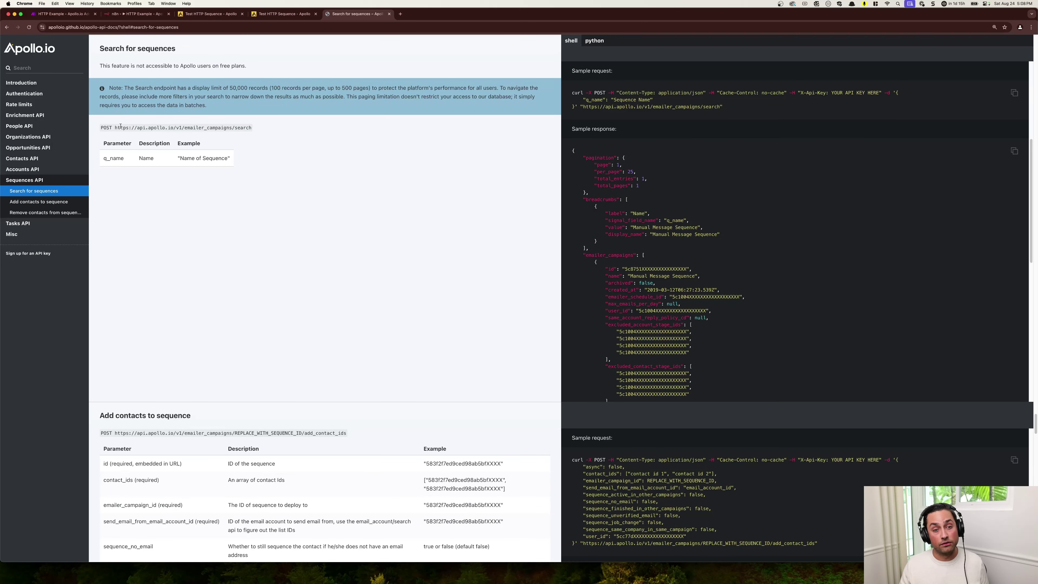
Step: Examine the endpoint URL and the q_name parameter for searching sequences
left_click_drag(115, 128, 267, 128)
left_click(268, 128)
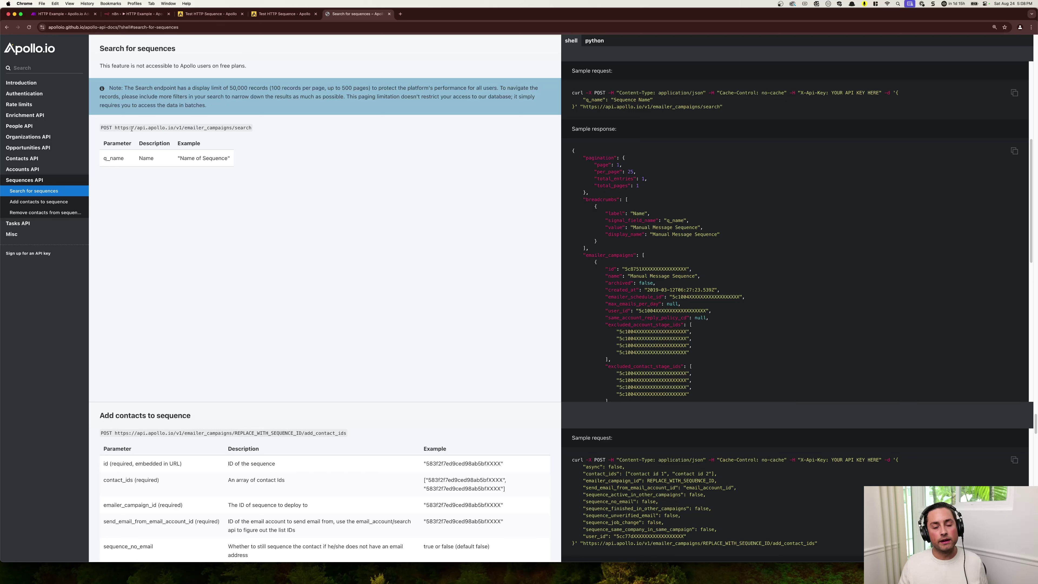
left_click_drag(122, 165, 244, 160)
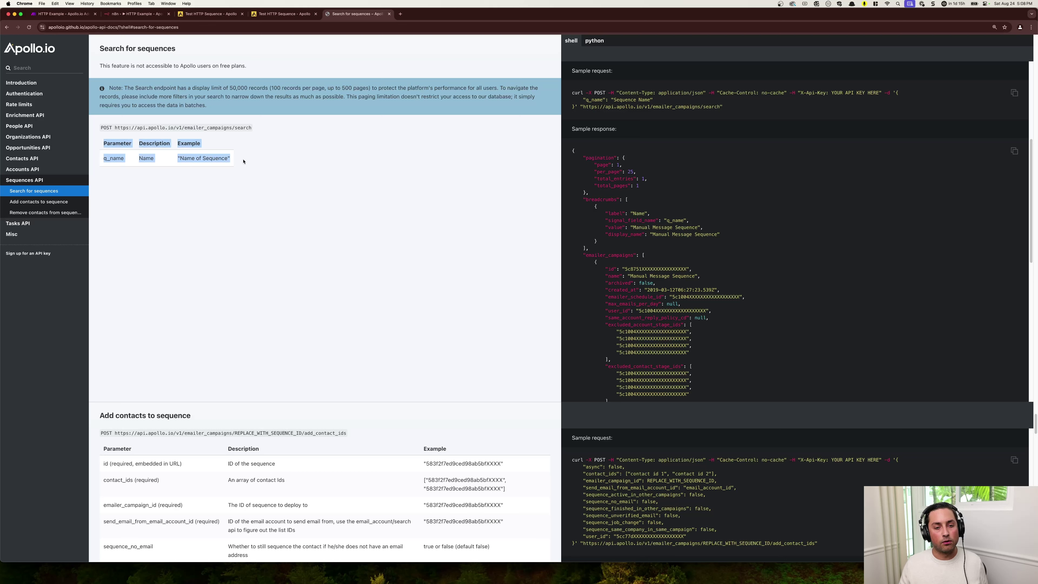
left_click(249, 162)
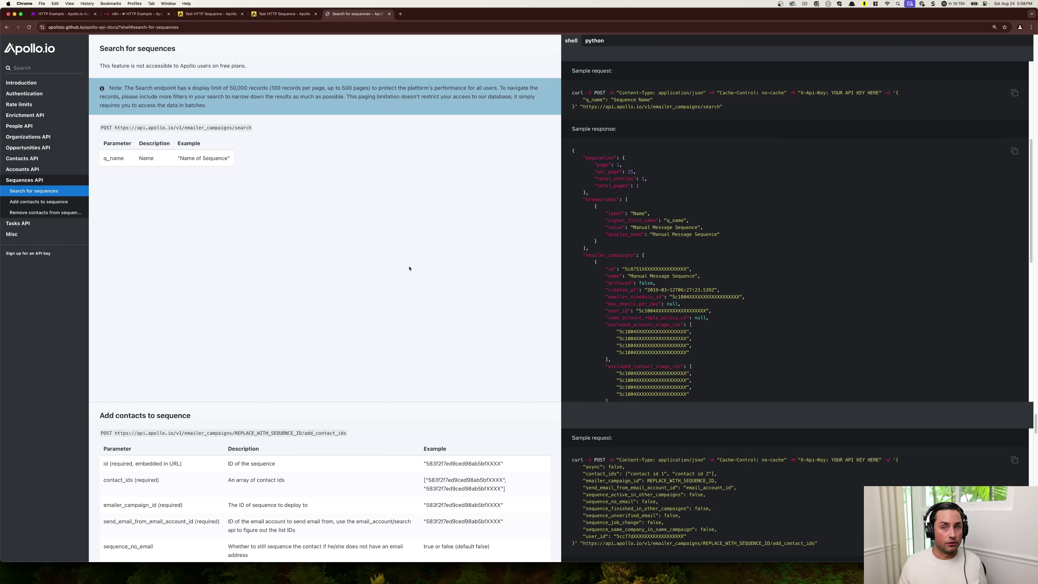
Step: Return to the n8n workflow and review the apollo_api_key field in the Set Apollo API Cred node, closing the node when done
left_click(140, 15)
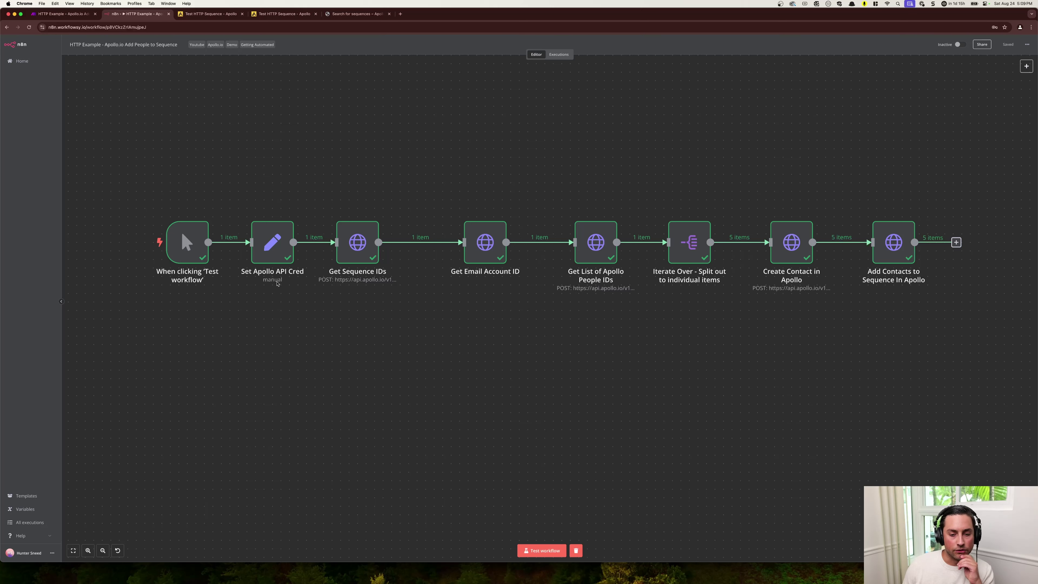
mouse_move(269, 243)
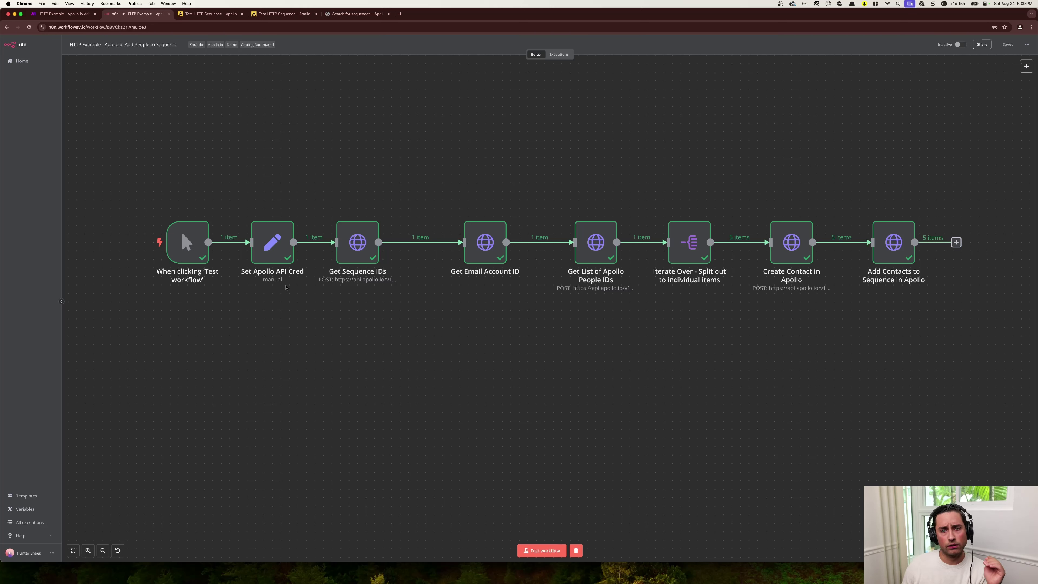
double_click(269, 241)
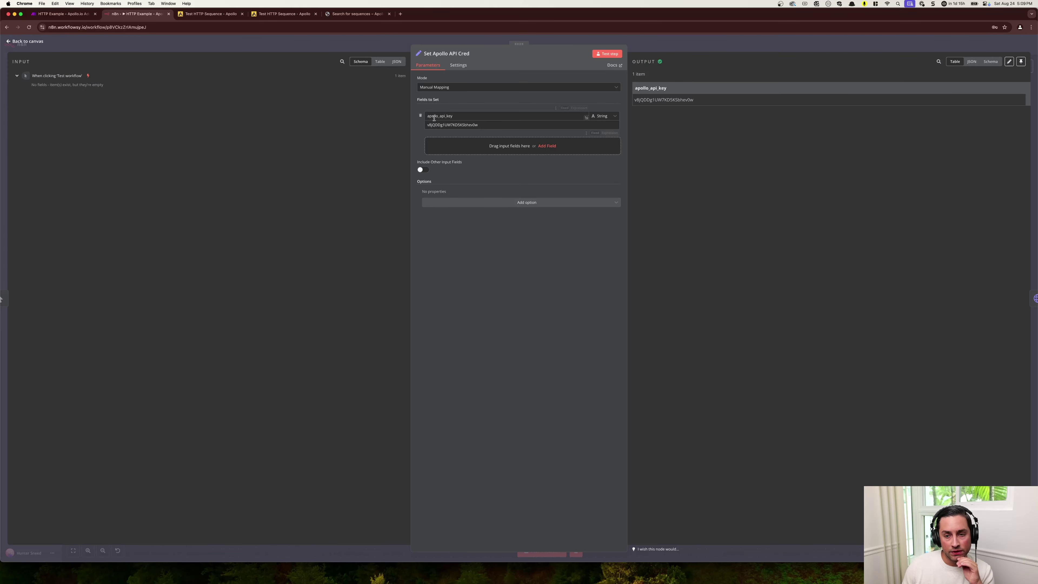
left_click(491, 127)
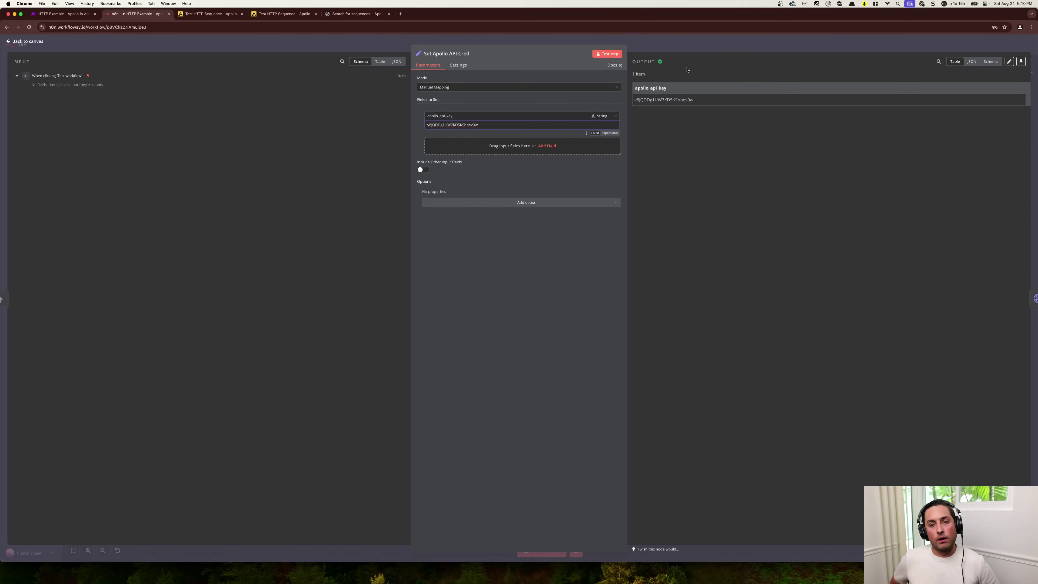
left_click(666, 39)
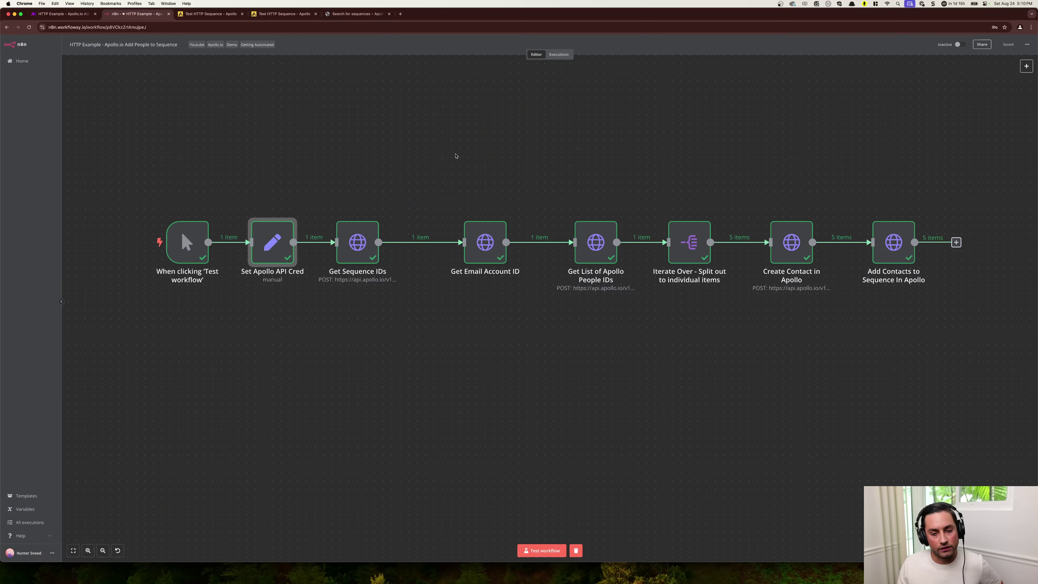
Step: Open the Get Sequence IDs node and check its request URL and the available methods, keeping POST selected
double_click(352, 242)
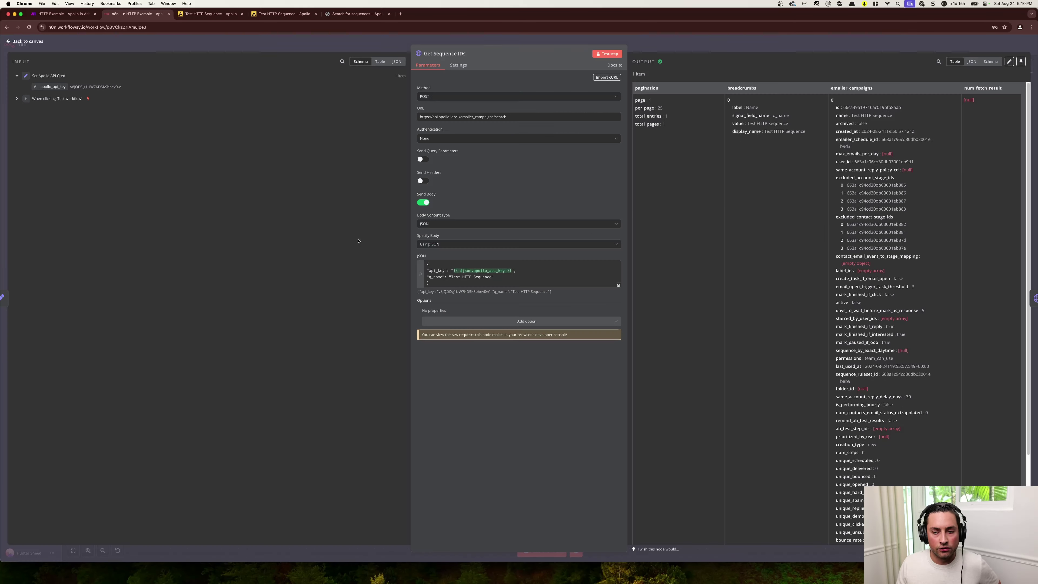
left_click(513, 121)
left_click(474, 98)
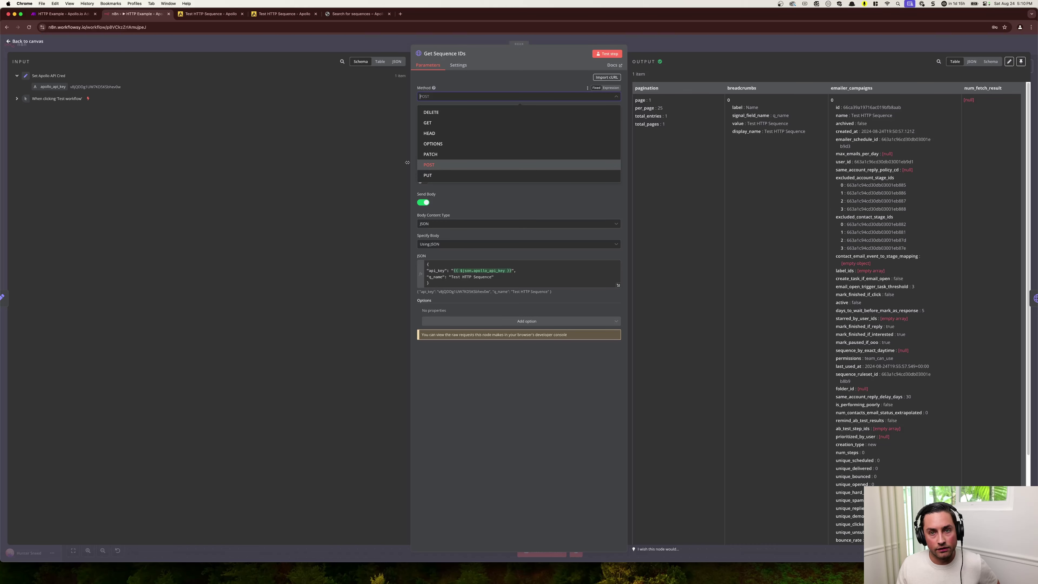
left_click(429, 166)
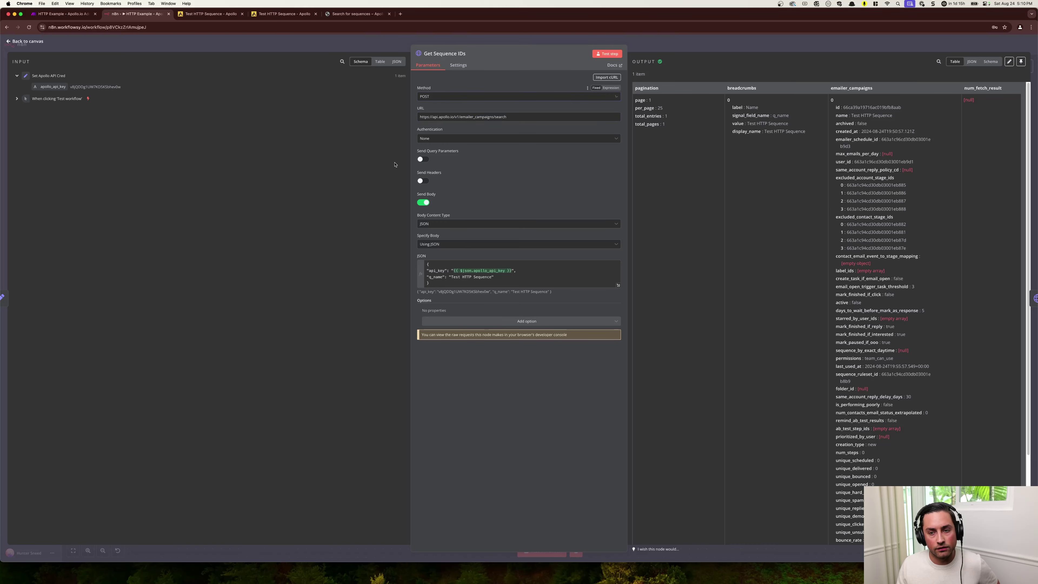
left_click(457, 118)
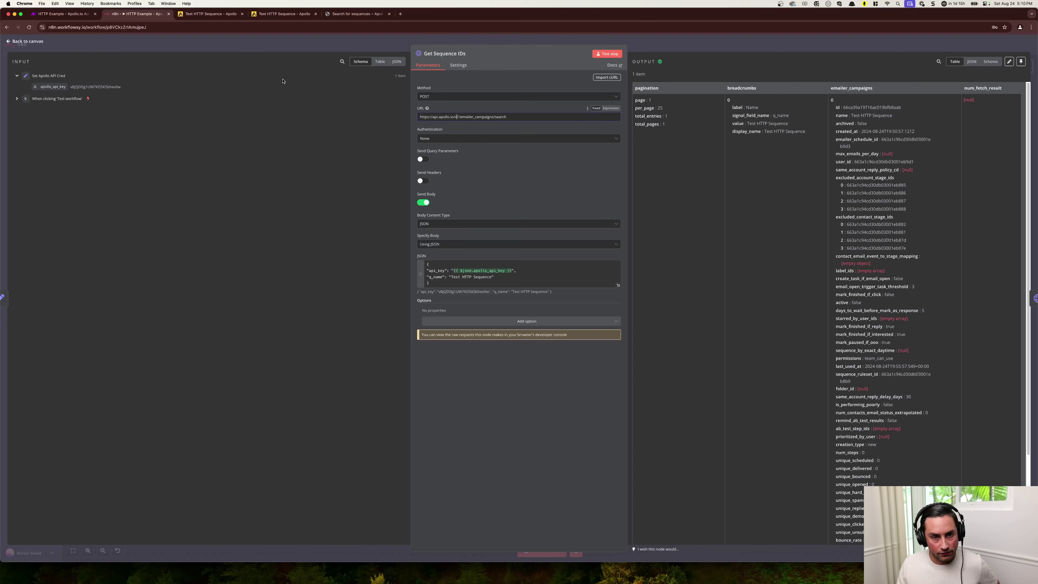
Step: Compare the node's request with the Search for sequences documentation, examining the API key header and endpoint URL in the sample request
left_click(352, 14)
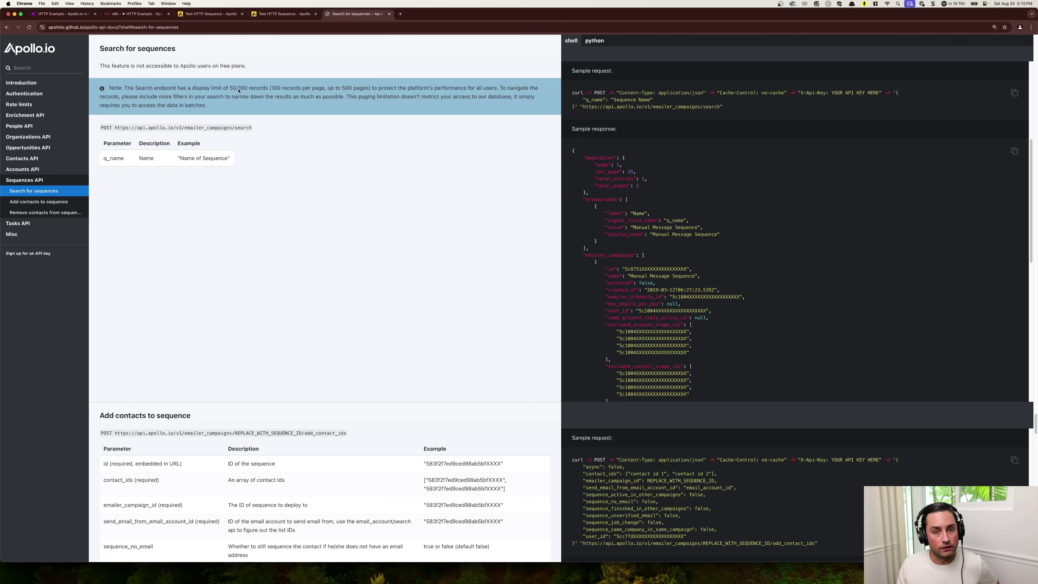
left_click(136, 14)
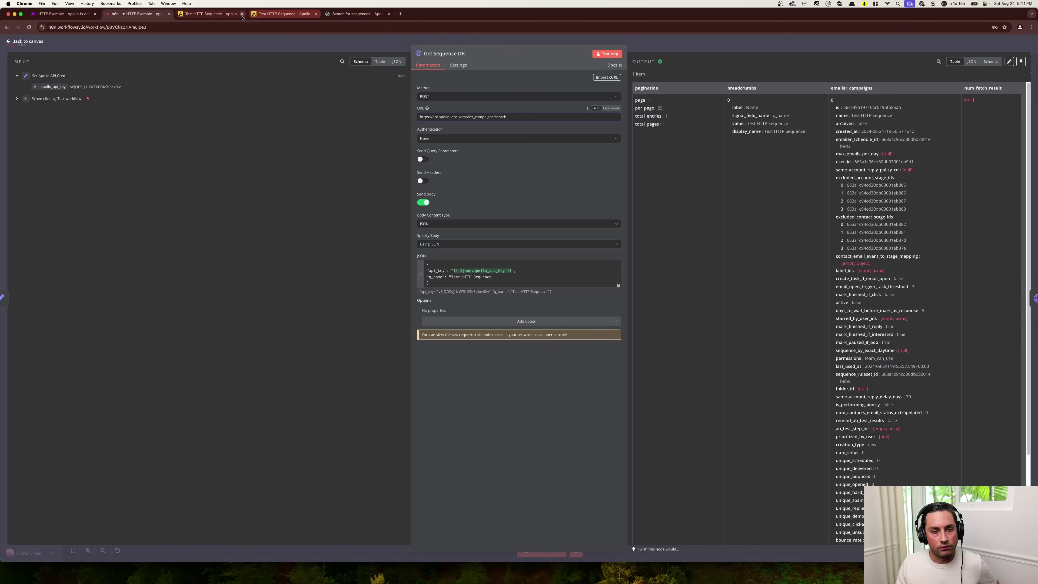
left_click(356, 13)
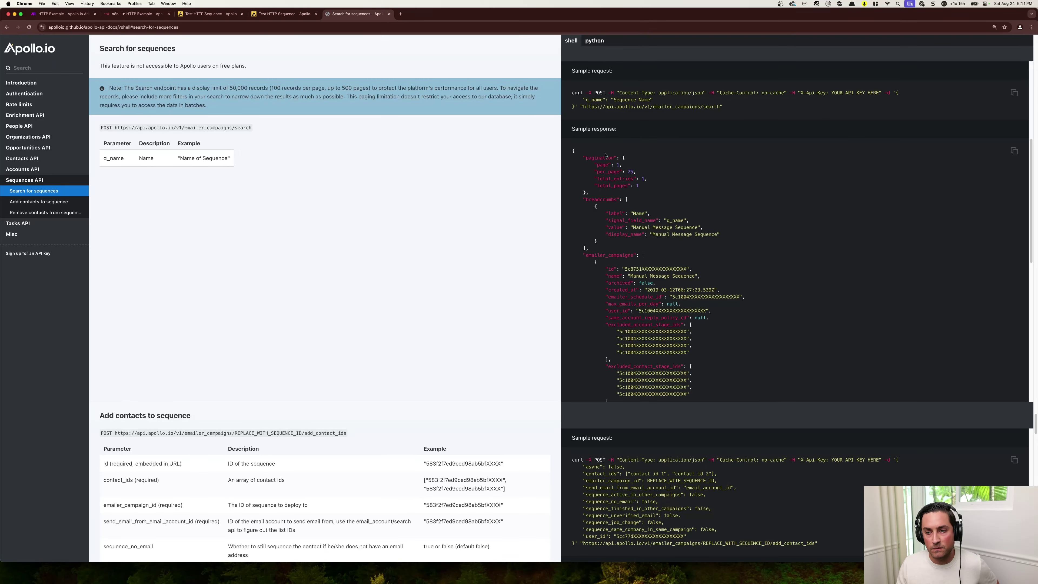
left_click_drag(799, 94, 849, 93)
left_click(794, 105)
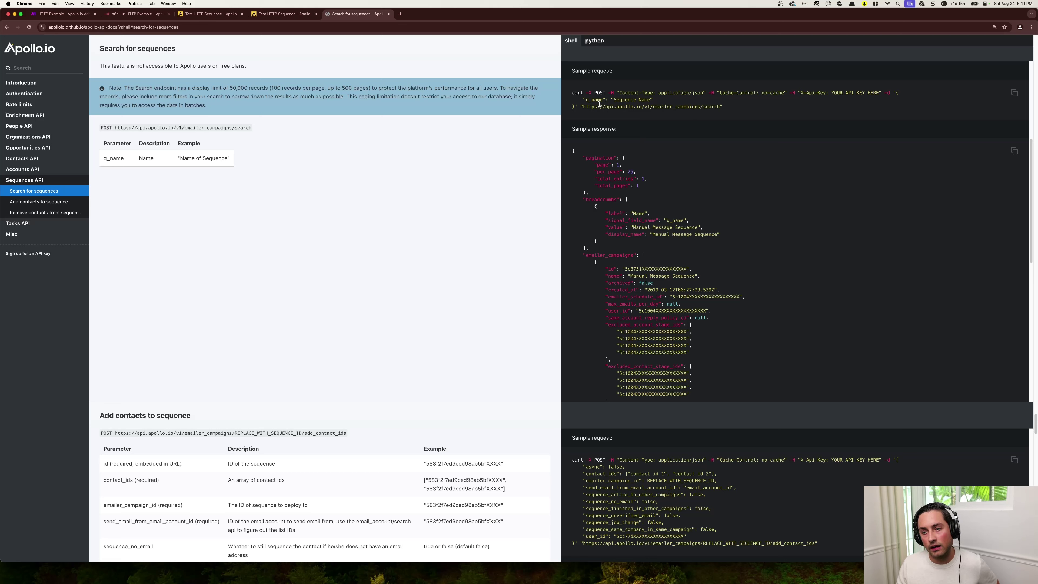
left_click_drag(600, 104, 674, 106)
left_click(591, 109)
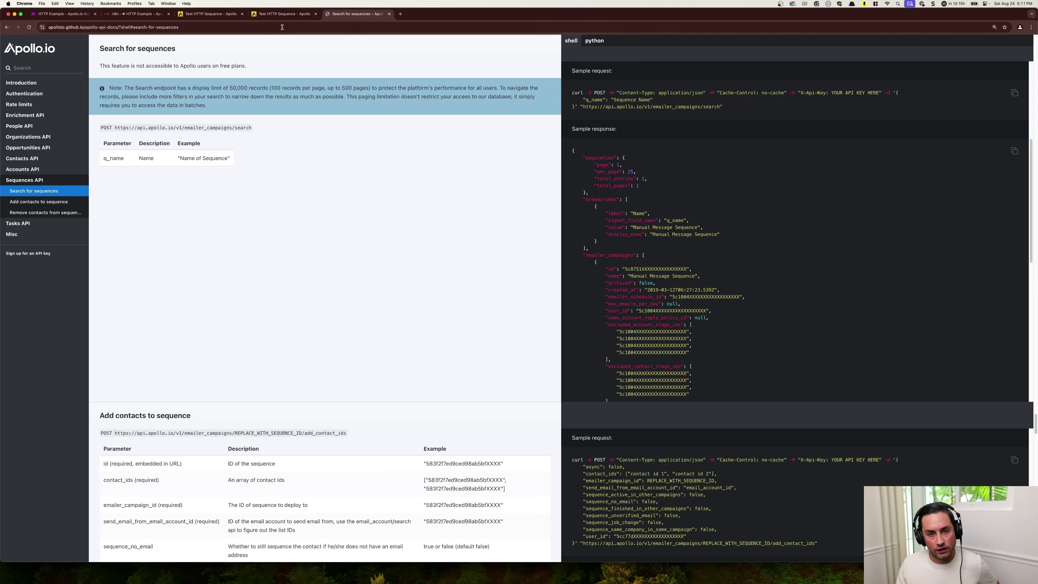
Step: Return to the Get Sequence IDs node and examine the api_key expression and q_name value in its JSON body
left_click(284, 14)
left_click(137, 14)
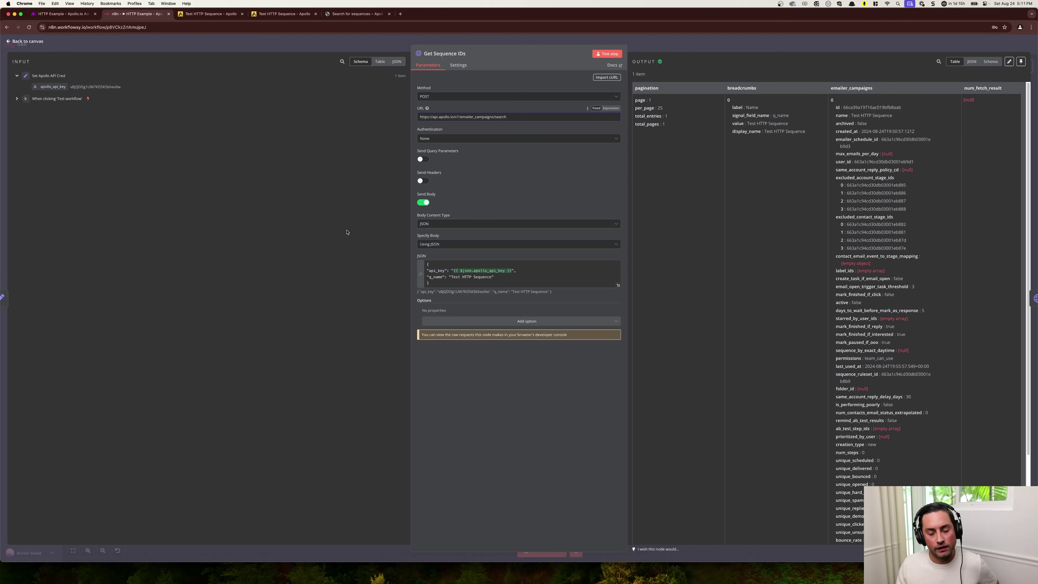
left_click(463, 281)
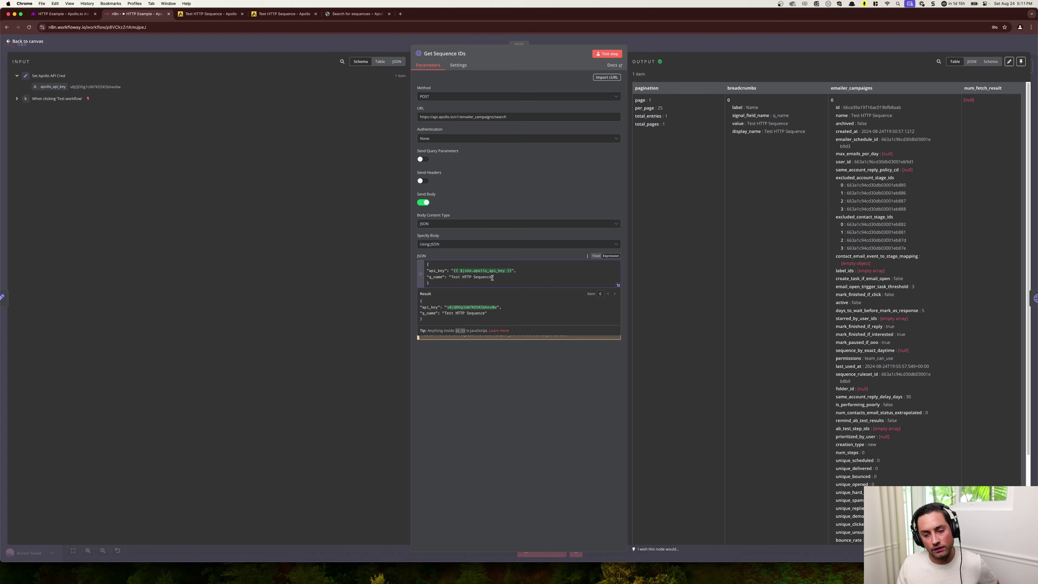
left_click(700, 305)
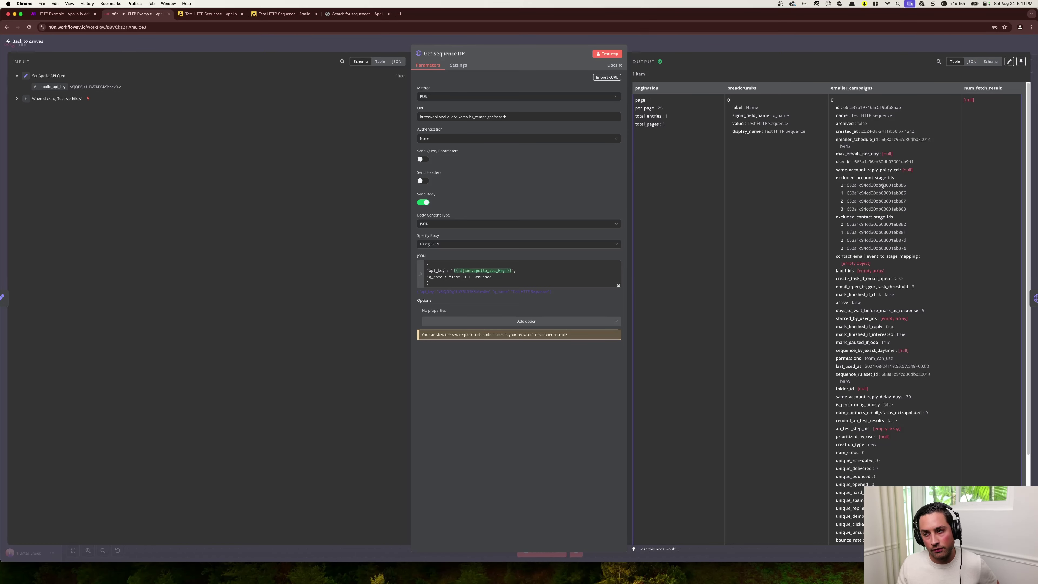
Step: Show the Get Sequence IDs output as JSON and compare its sequence name with the Test HTTP Sequence page in Apollo
left_click(971, 62)
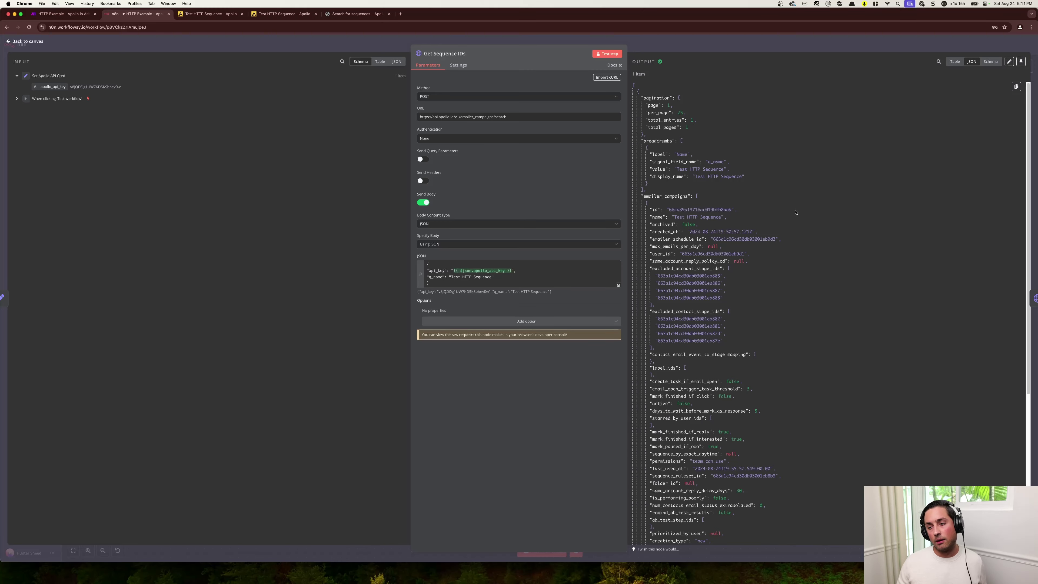
scroll(793, 215, "down", 1)
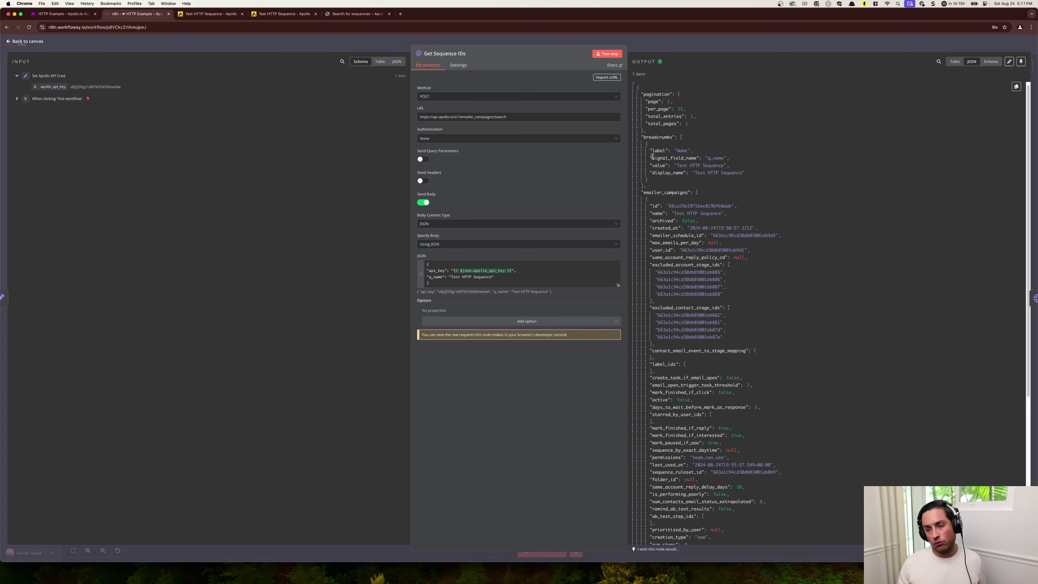
scroll(691, 185, "down", 1)
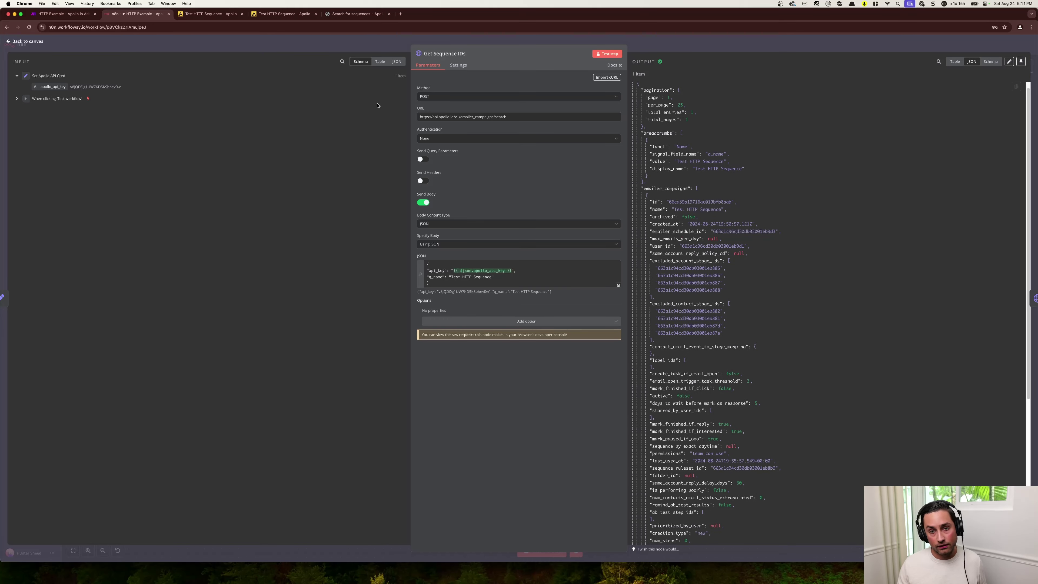
left_click(286, 14)
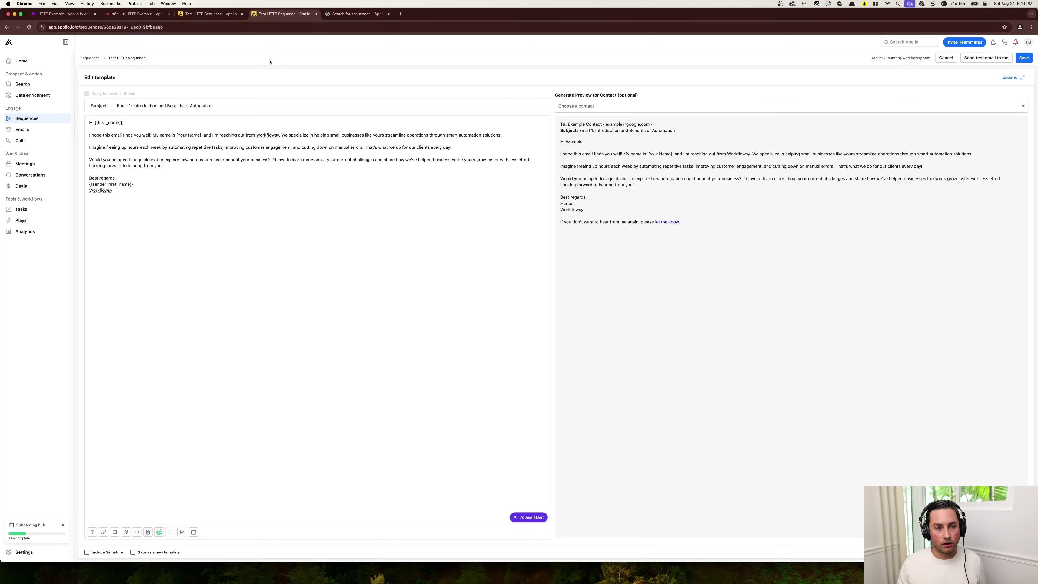
left_click(217, 15)
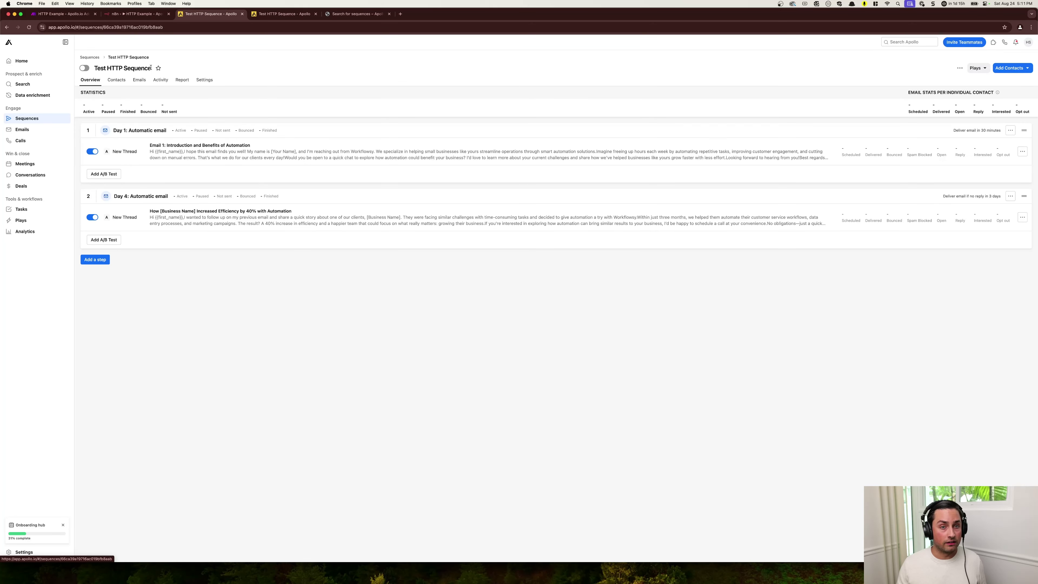
left_click(134, 14)
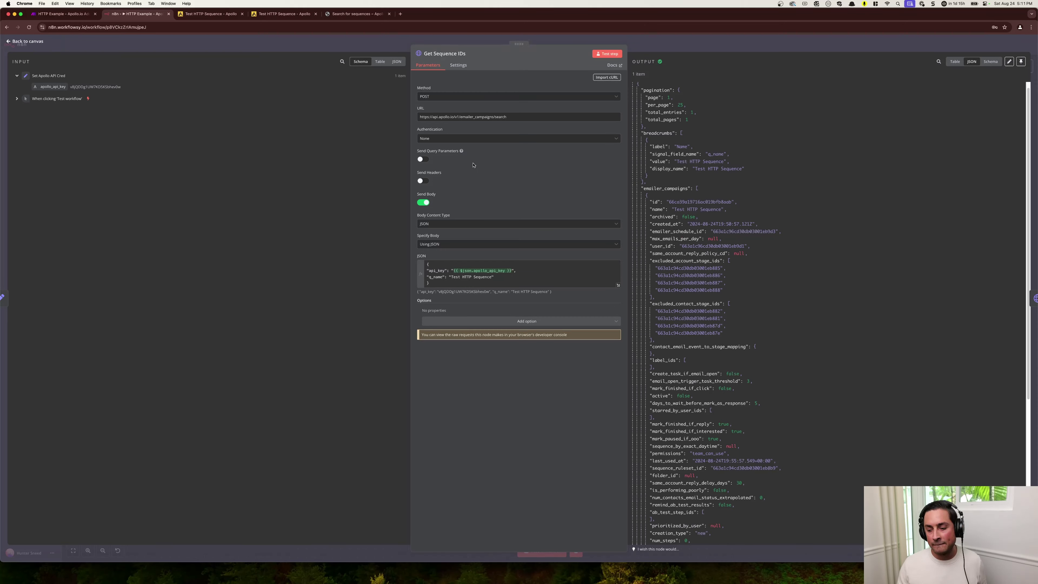
Step: Examine the emailer_campaigns data and its id field in the Get Sequence IDs output, then close the node
scroll(686, 362, "down", 3)
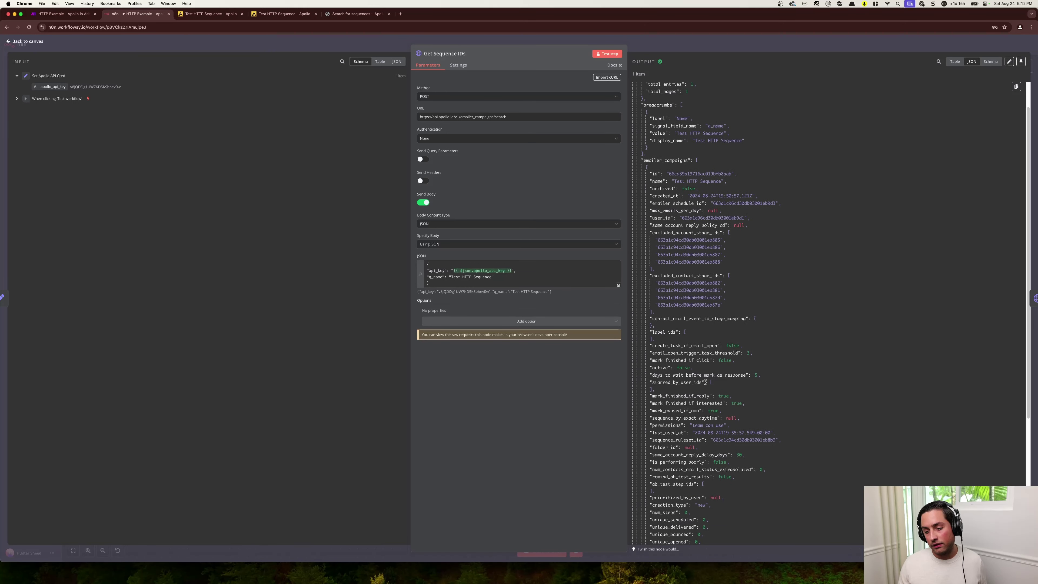
scroll(706, 382, "down", 1)
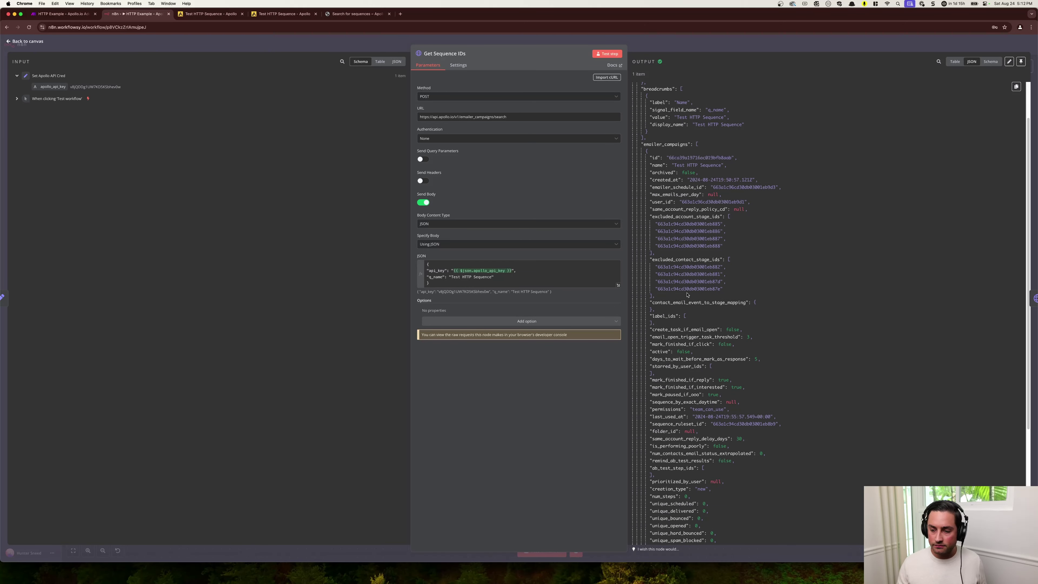
scroll(687, 293, "down", 10)
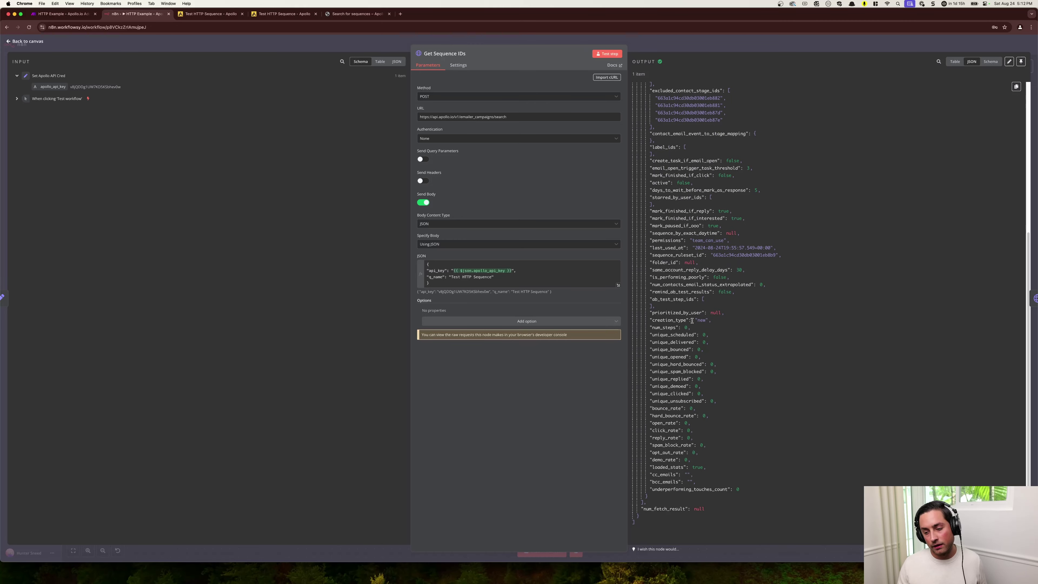
scroll(701, 346, "up", 6)
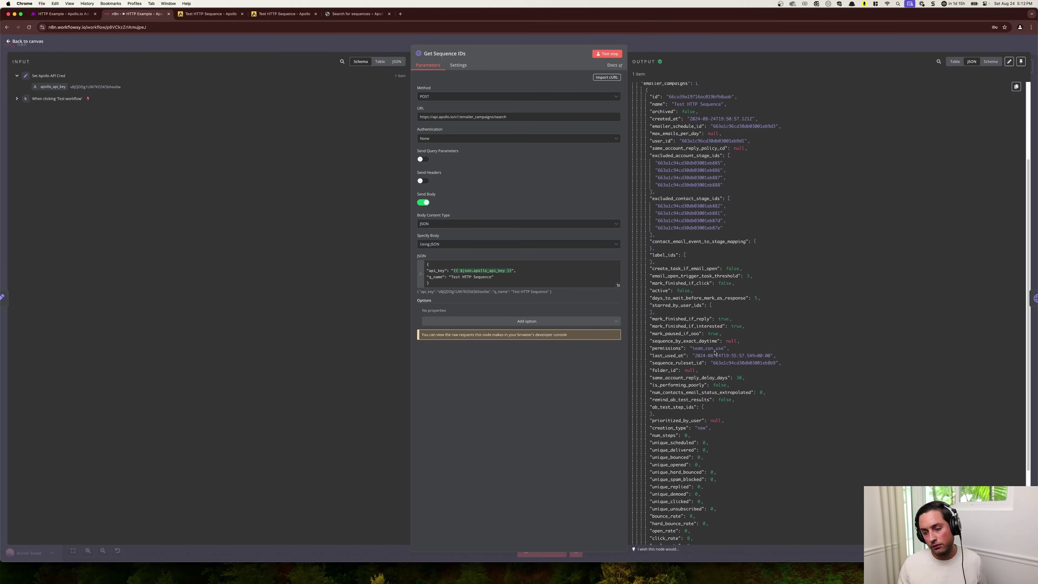
scroll(714, 353, "up", 6)
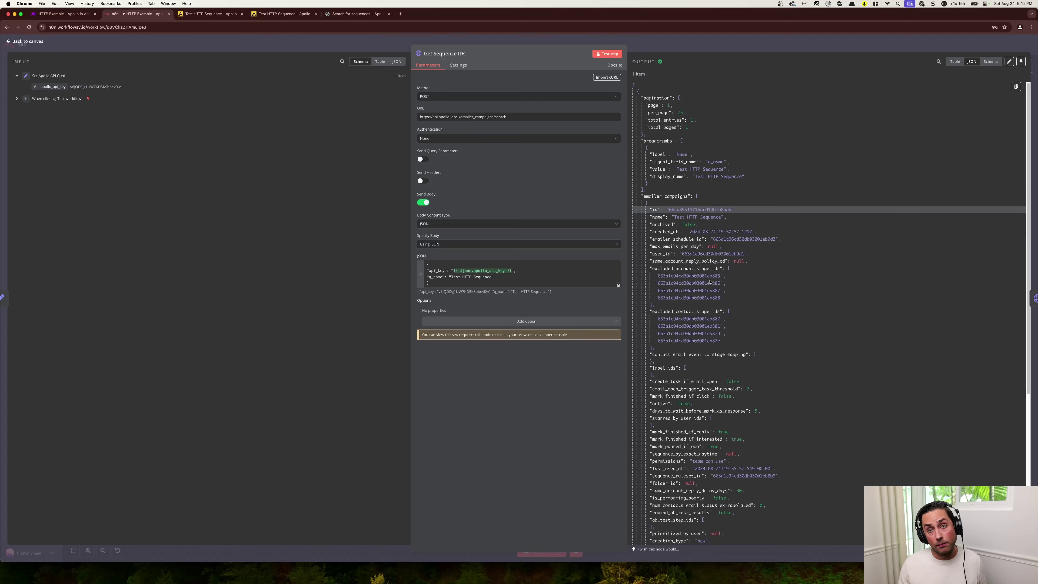
key("Escape")
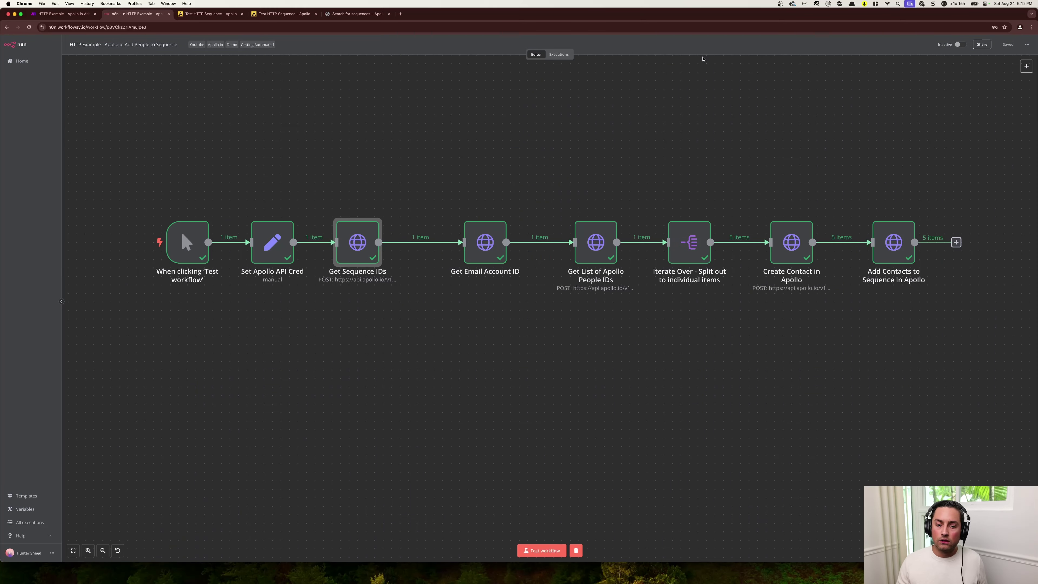
Step: Examine the request URL and the returned email account id in the Get Email Account ID node, then close it
double_click(478, 247)
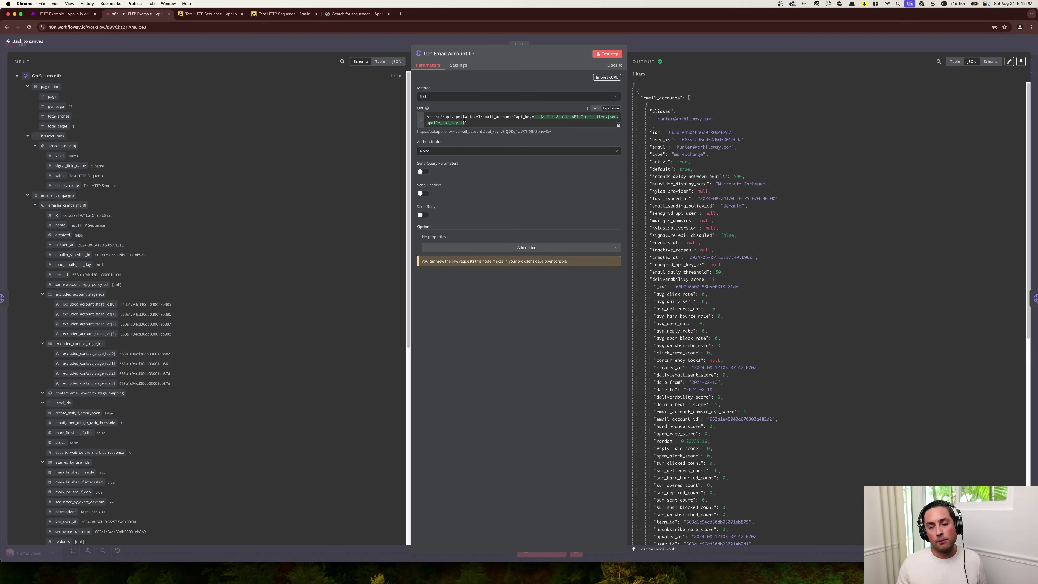
double_click(693, 140)
left_click(696, 161)
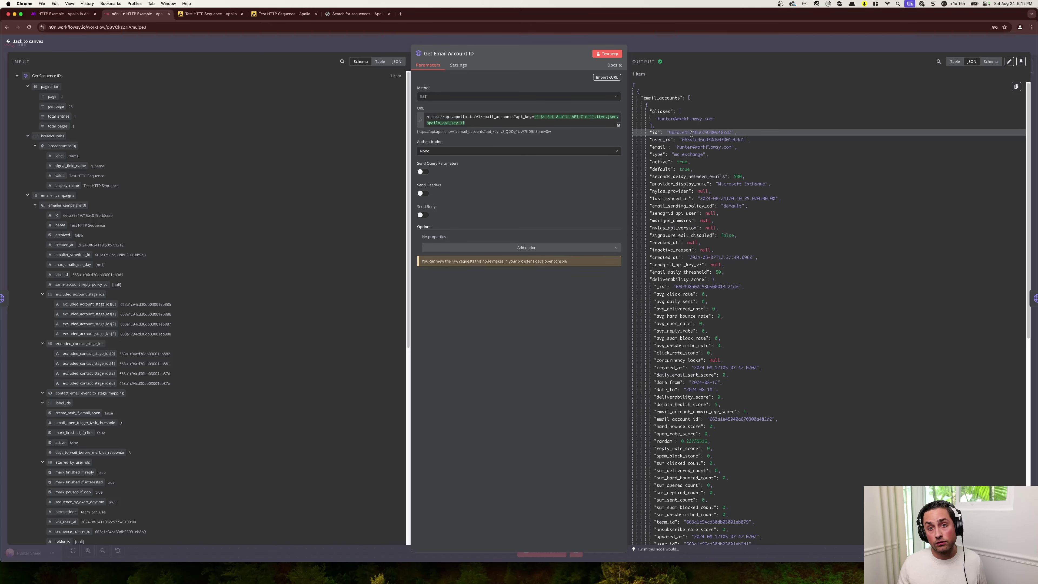
left_click(463, 118)
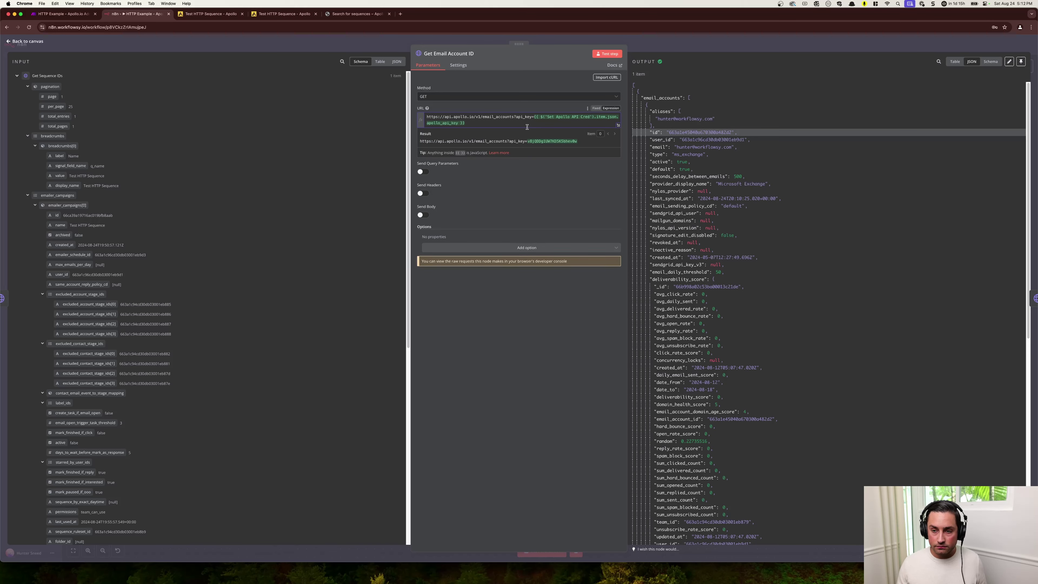
left_click(671, 140)
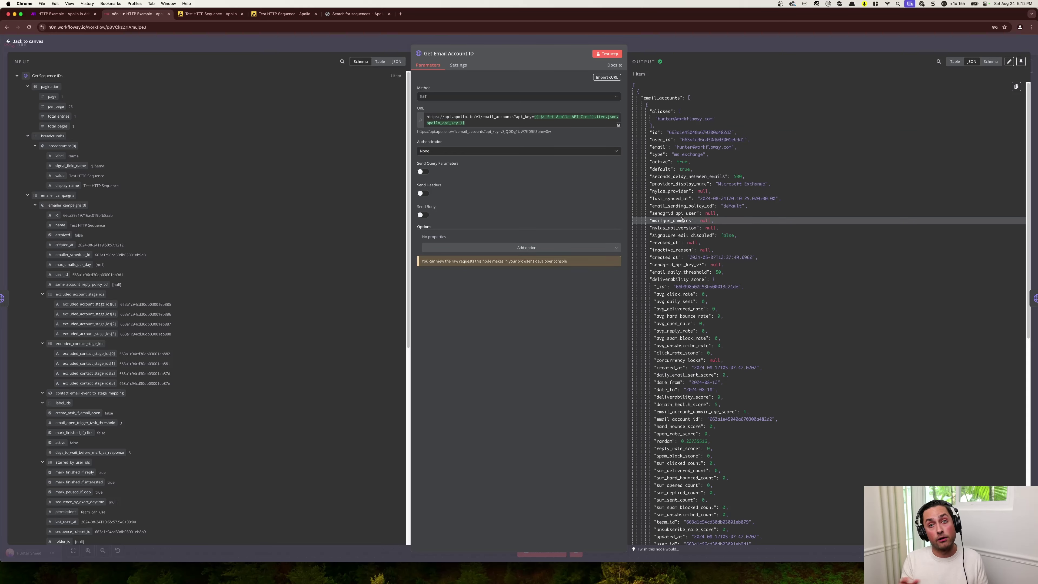
key("Escape")
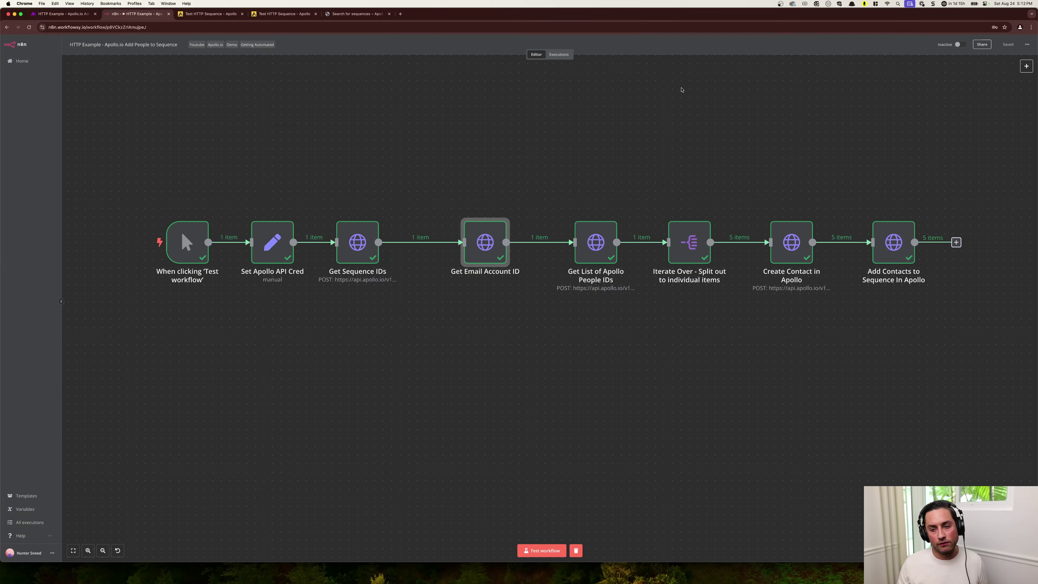
Step: Move the Get Email Account ID node closer to the Get Sequence IDs node on the canvas
left_click_drag(482, 253, 449, 252)
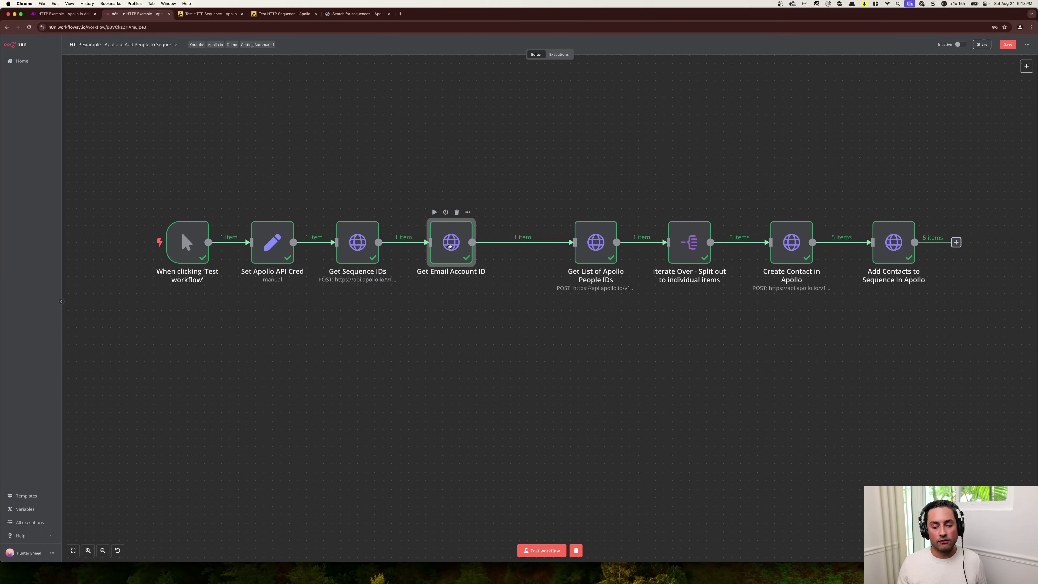
Step: Move the Get List of Apollo People IDs node closer to Get Email Account ID and open its JSON body in the expanded editor
left_click_drag(582, 251, 556, 251)
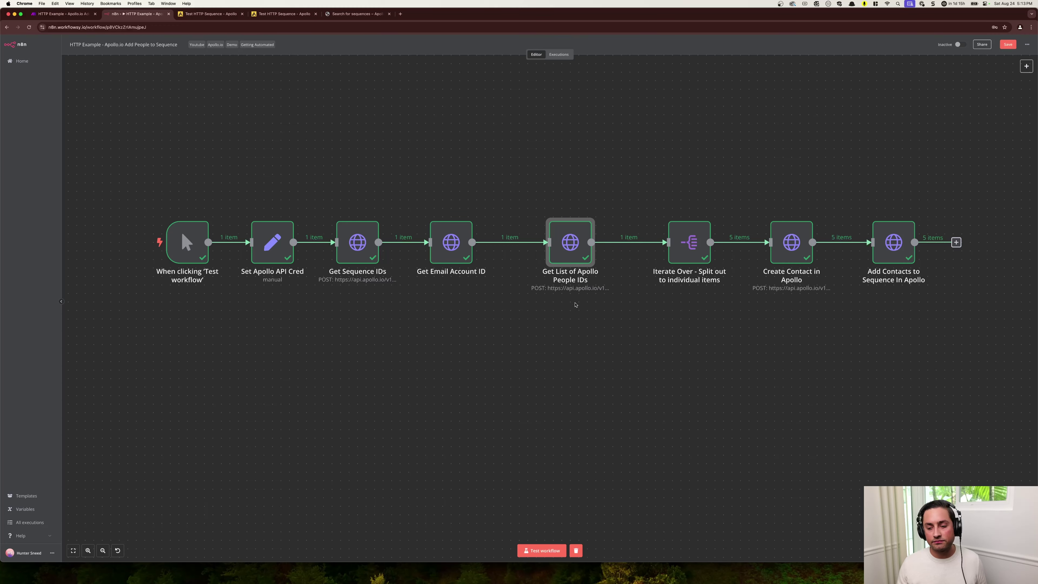
double_click(571, 257)
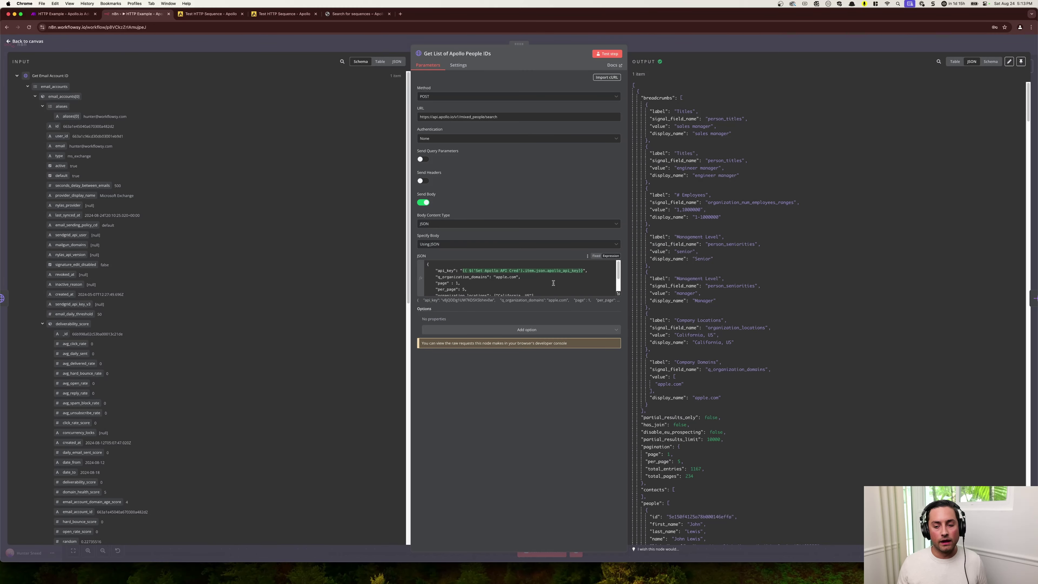
left_click(617, 295)
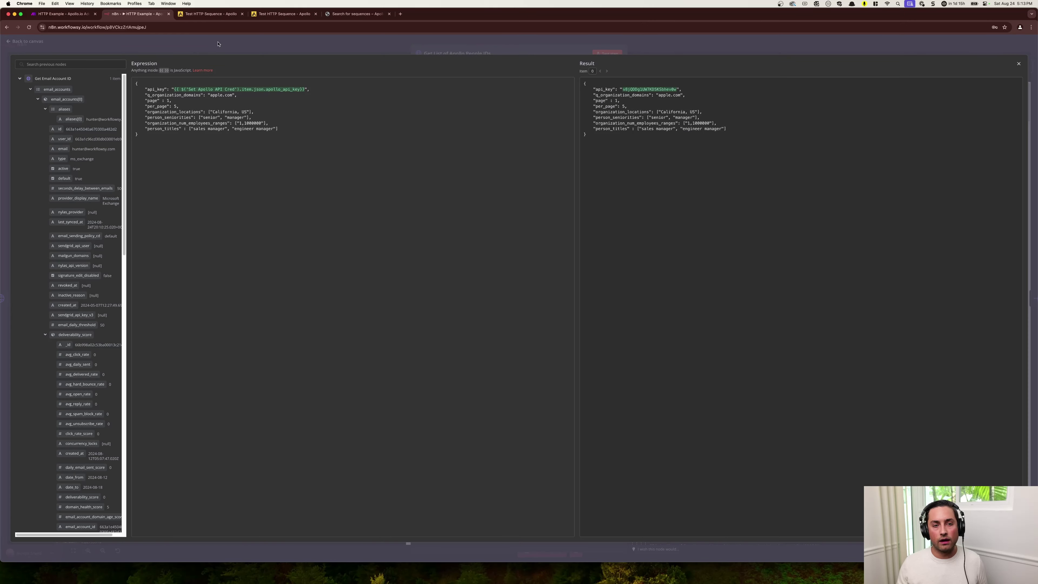
Step: Switch to Apollo's People search and open the saved Miami / Fort Lauderdale search
left_click(196, 13)
left_click(28, 85)
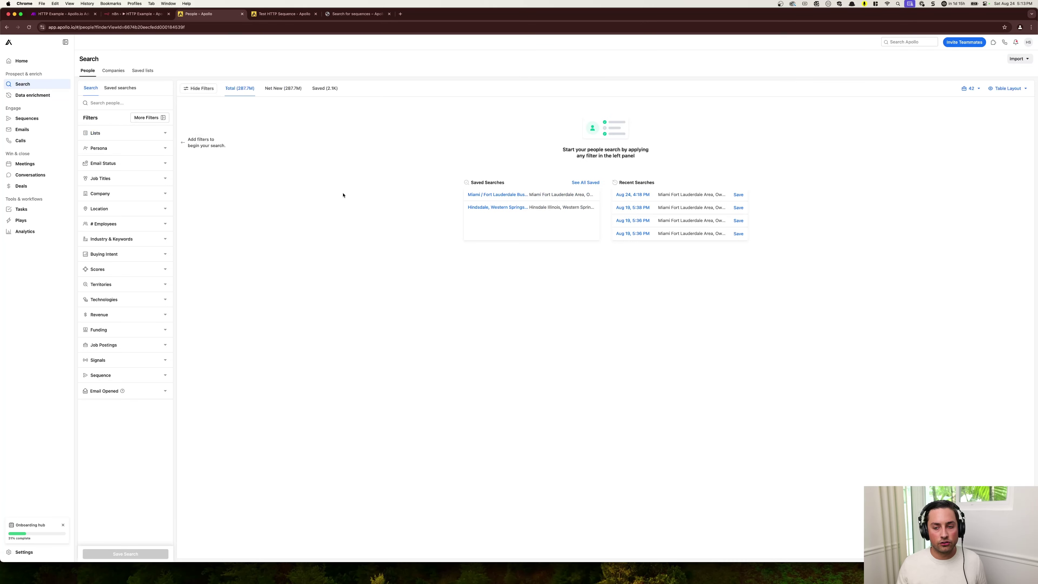
left_click(475, 195)
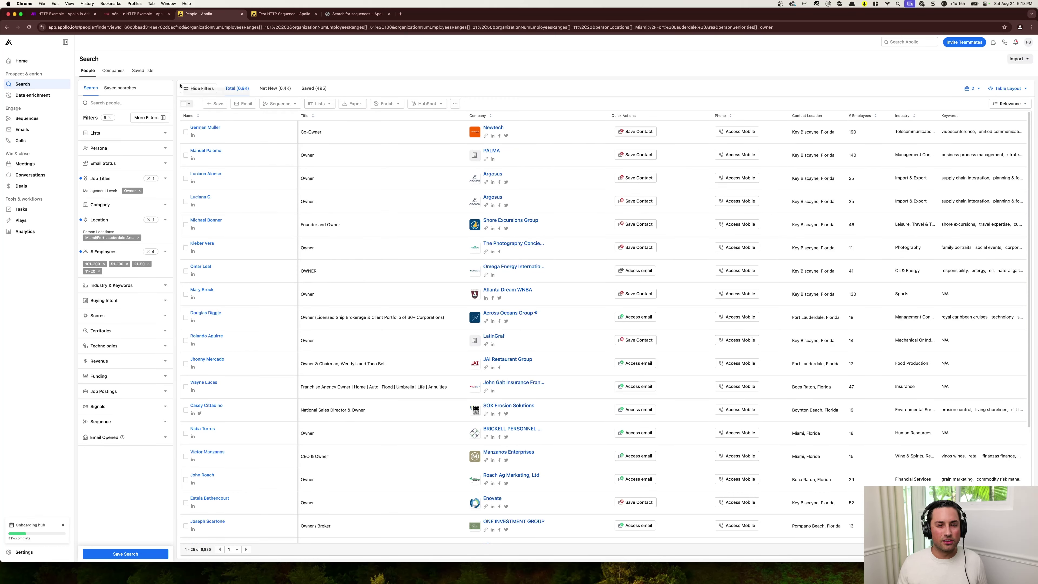
Step: Return to n8n and review the people search filters in the expanded JSON body, then close the expanded editor
left_click(129, 16)
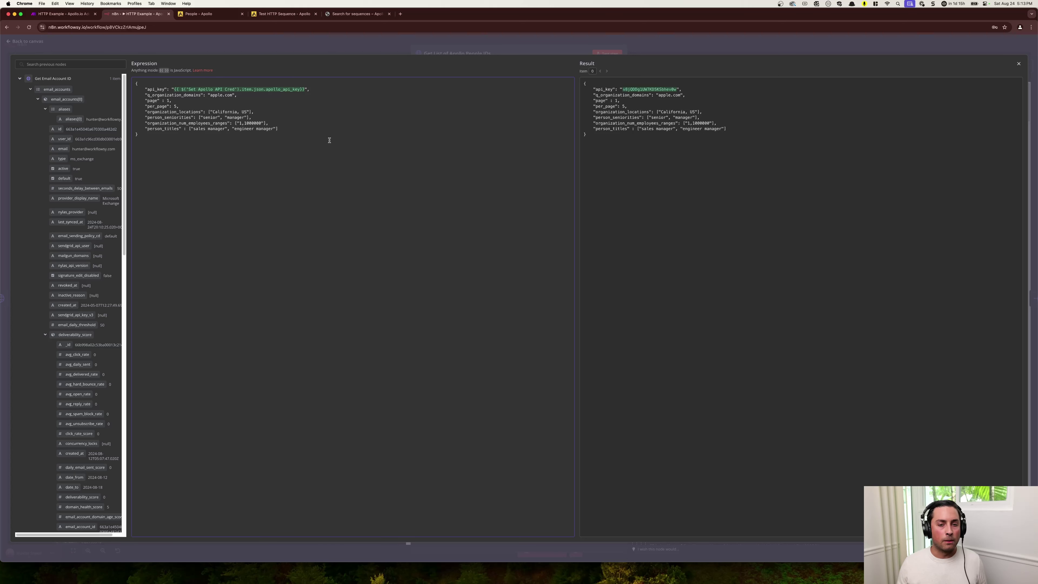
left_click(315, 156)
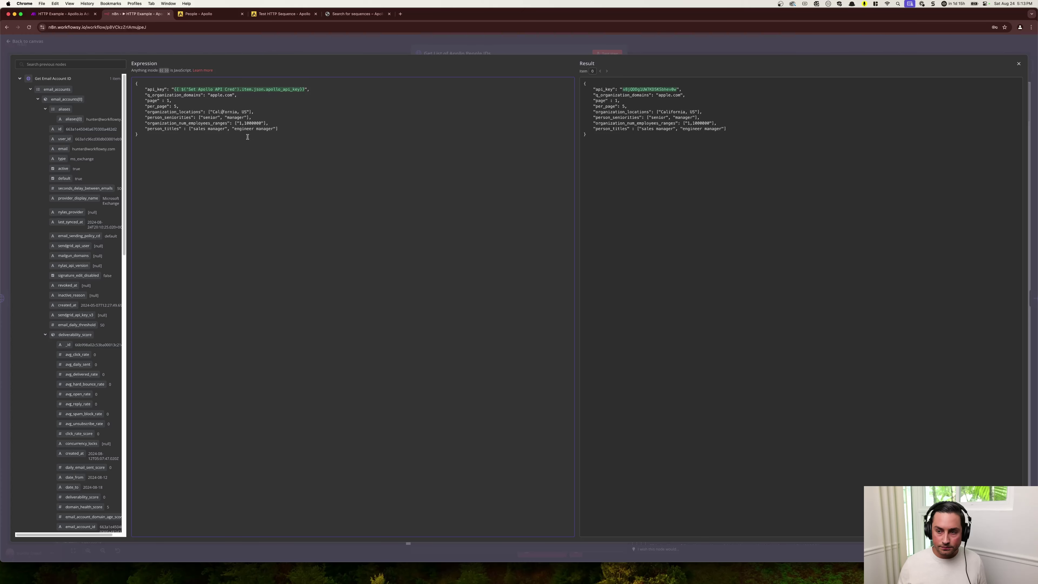
left_click(268, 47)
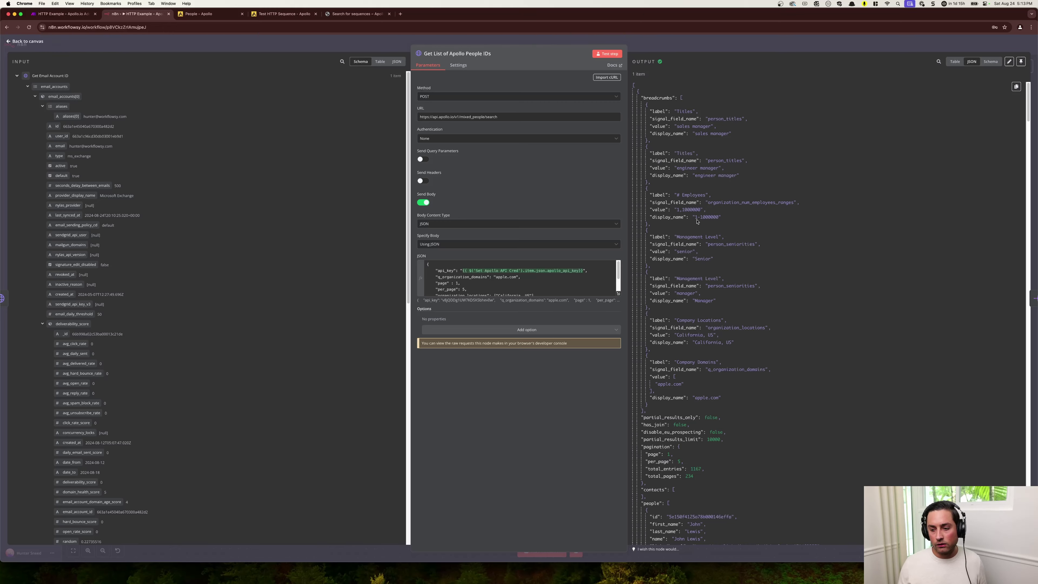
Step: Examine the individual people records in the JSON output of Get List of Apollo People IDs, then close the node
scroll(697, 221, "down", 5)
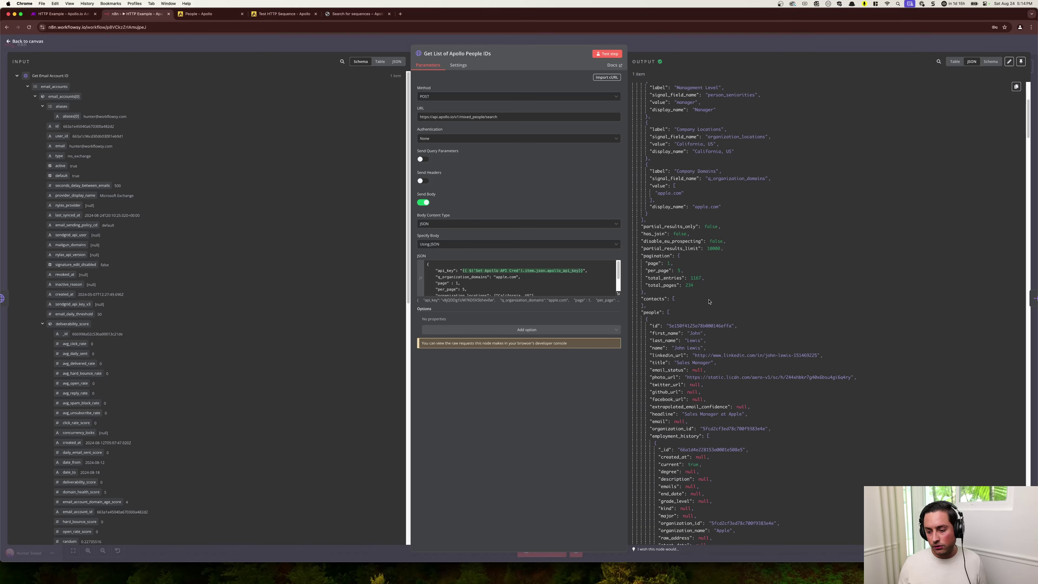
scroll(709, 302, "down", 3)
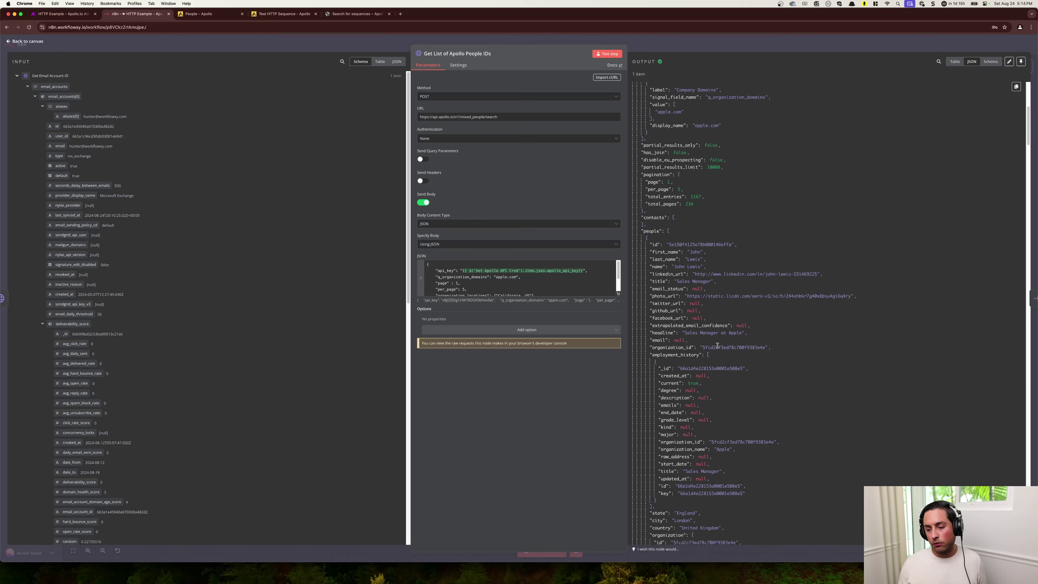
scroll(717, 345, "down", 2)
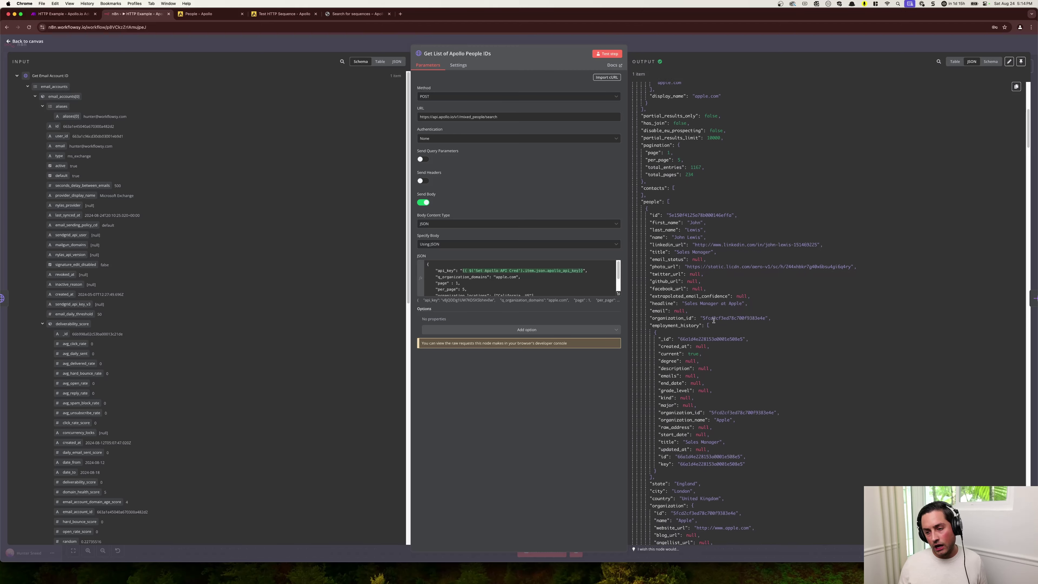
scroll(711, 317, "down", 1)
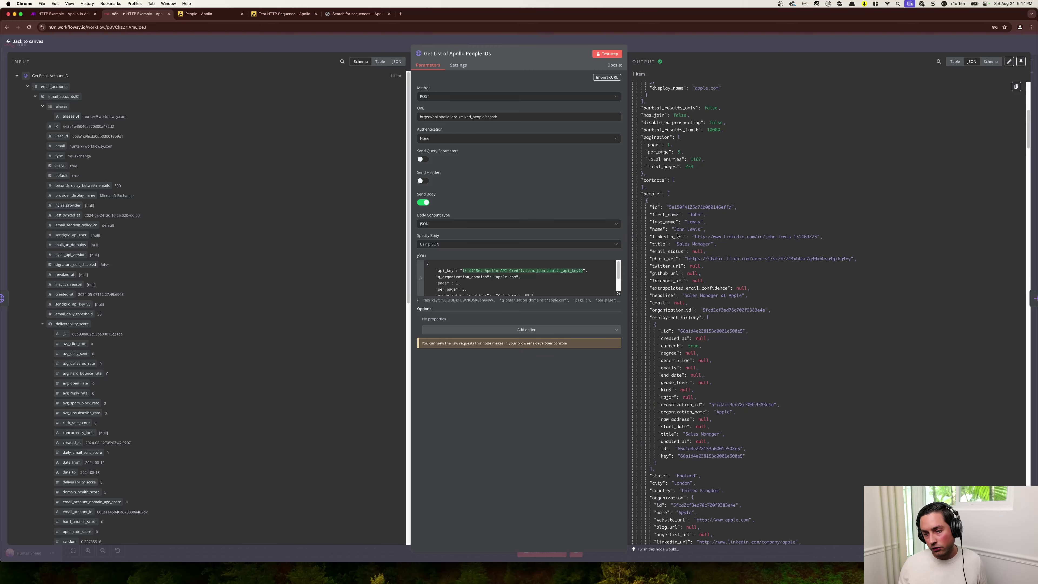
scroll(717, 262, "down", 1)
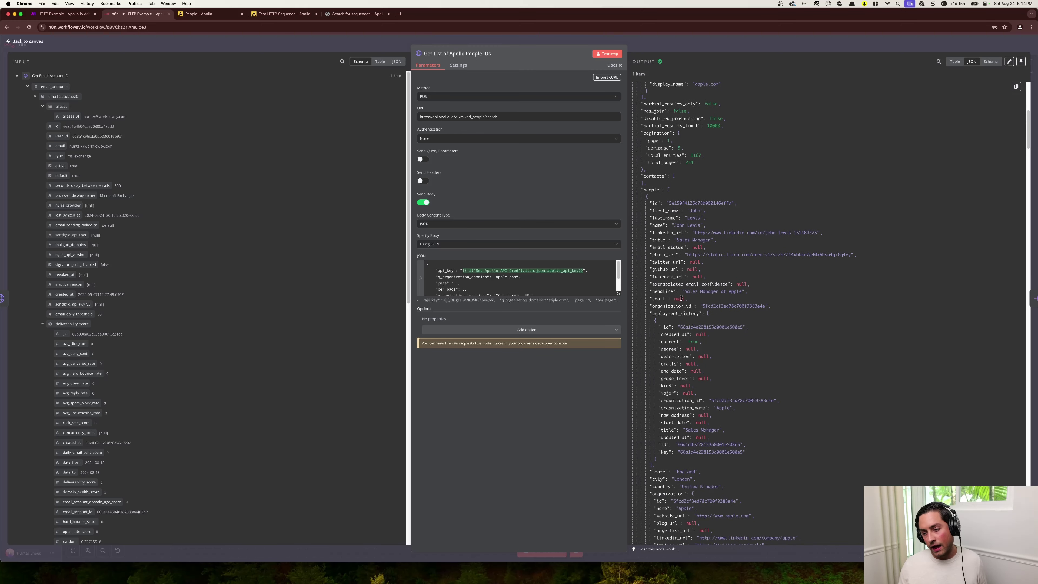
scroll(697, 292, "down", 10)
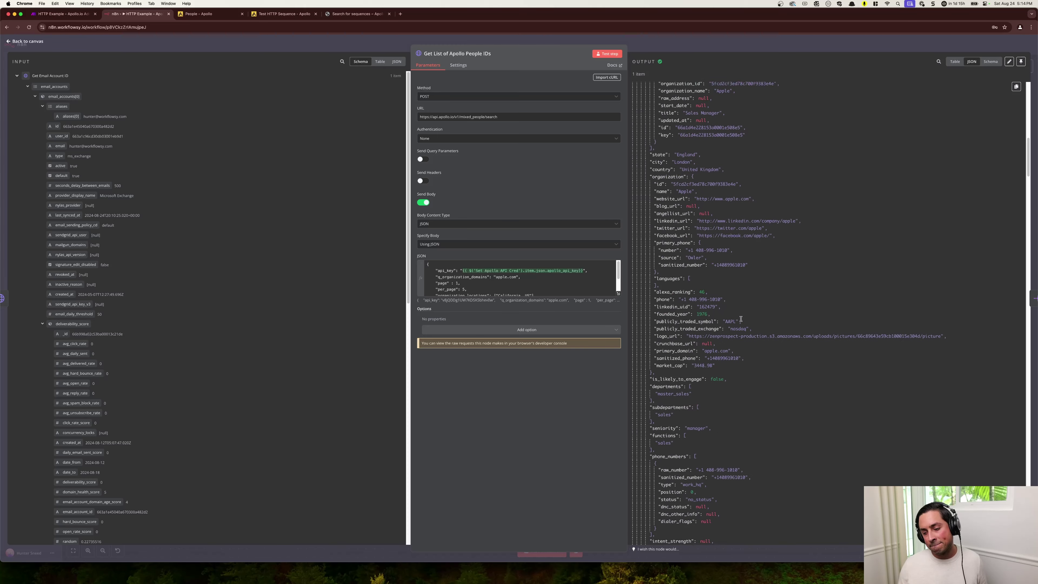
scroll(742, 330, "down", 7)
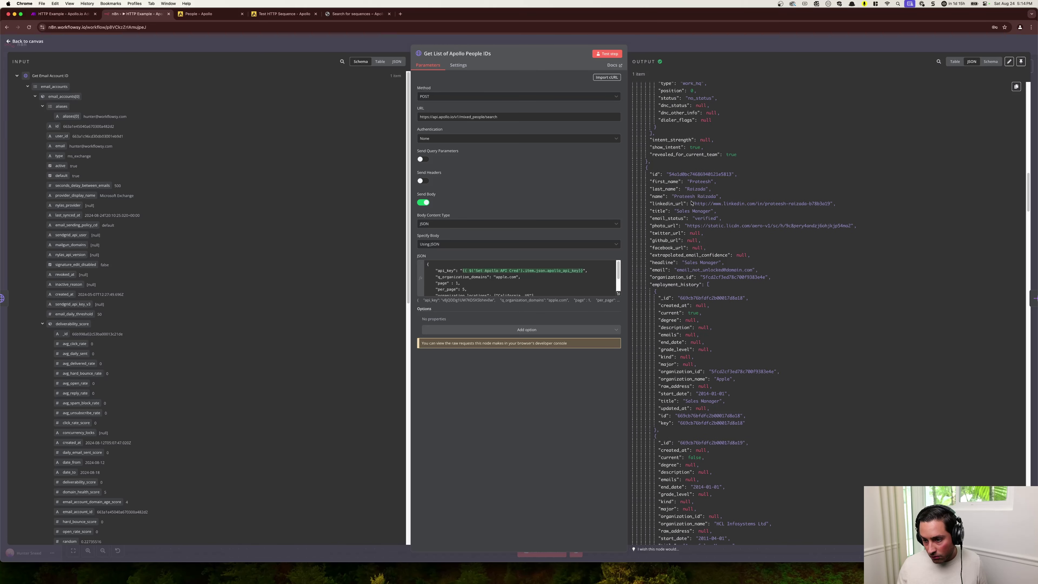
scroll(729, 209, "down", 10)
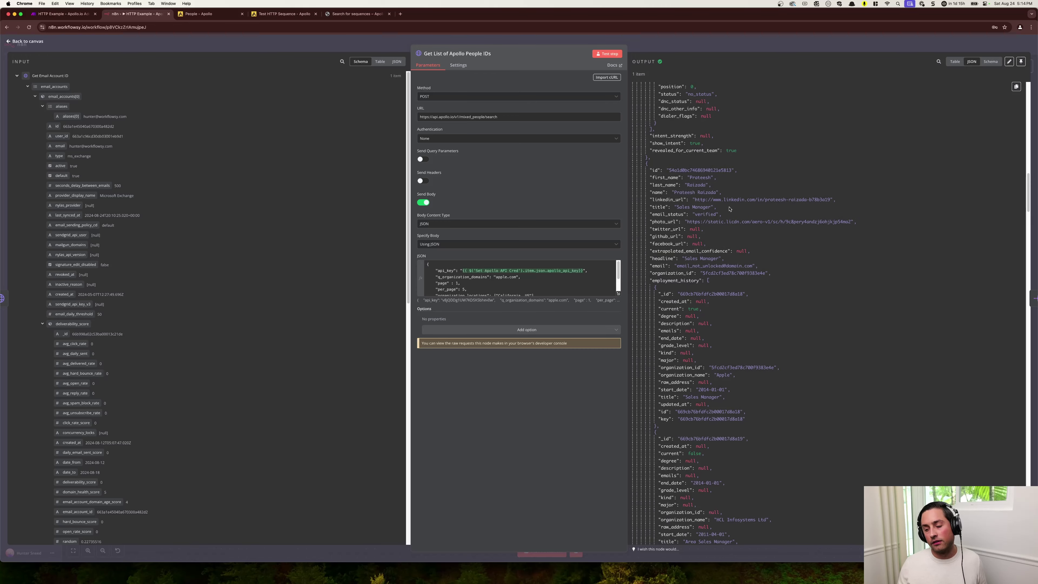
scroll(729, 209, "down", 15)
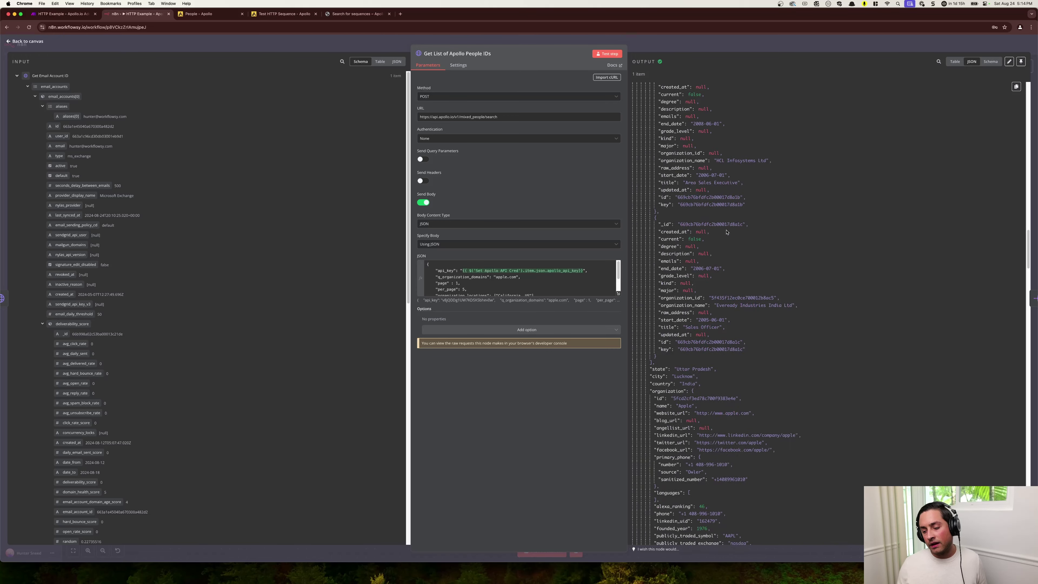
scroll(739, 425, "down", 4)
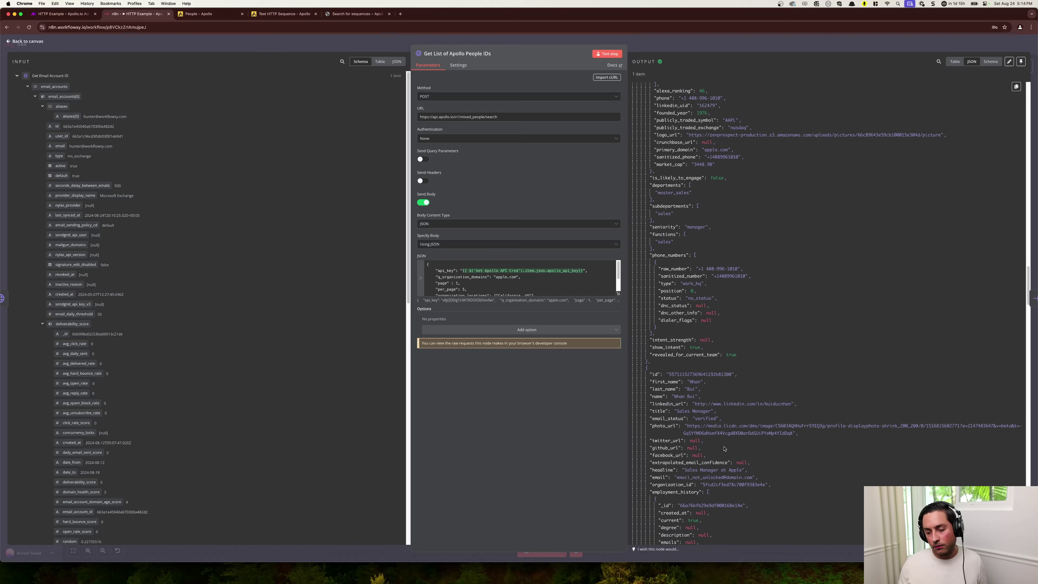
scroll(724, 449, "down", 1)
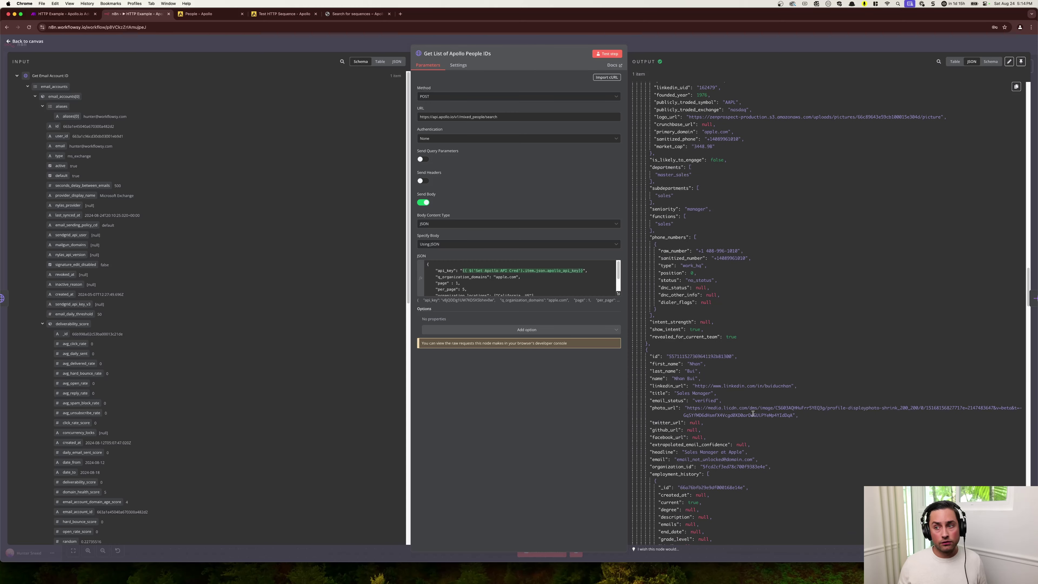
left_click(736, 42)
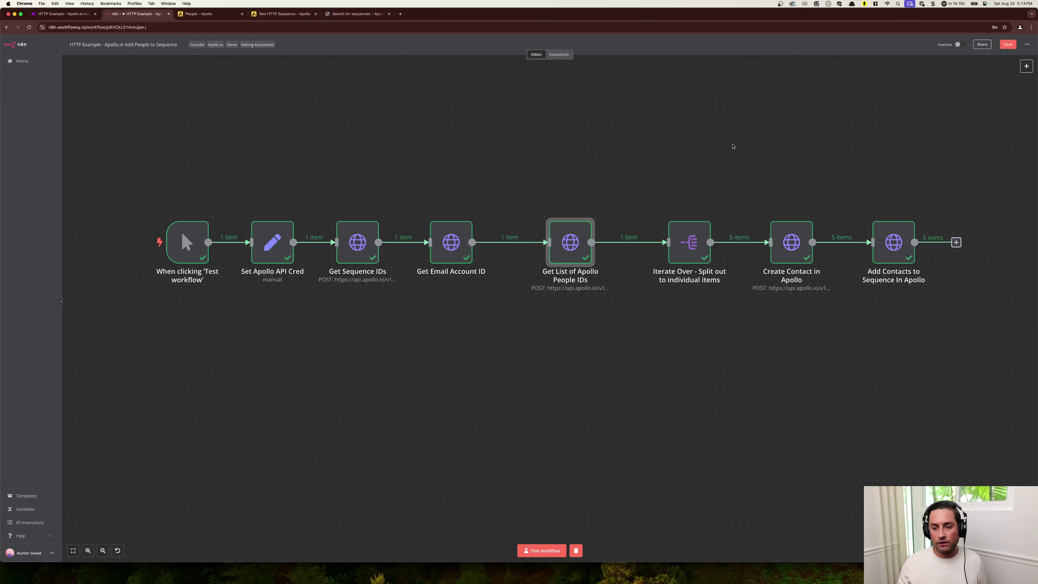
Step: Shift the Iterate Over node slightly toward Get List of Apollo People IDs, then show the latter's output as a schema with breadcrumbs collapsed
left_click_drag(695, 273, 686, 272)
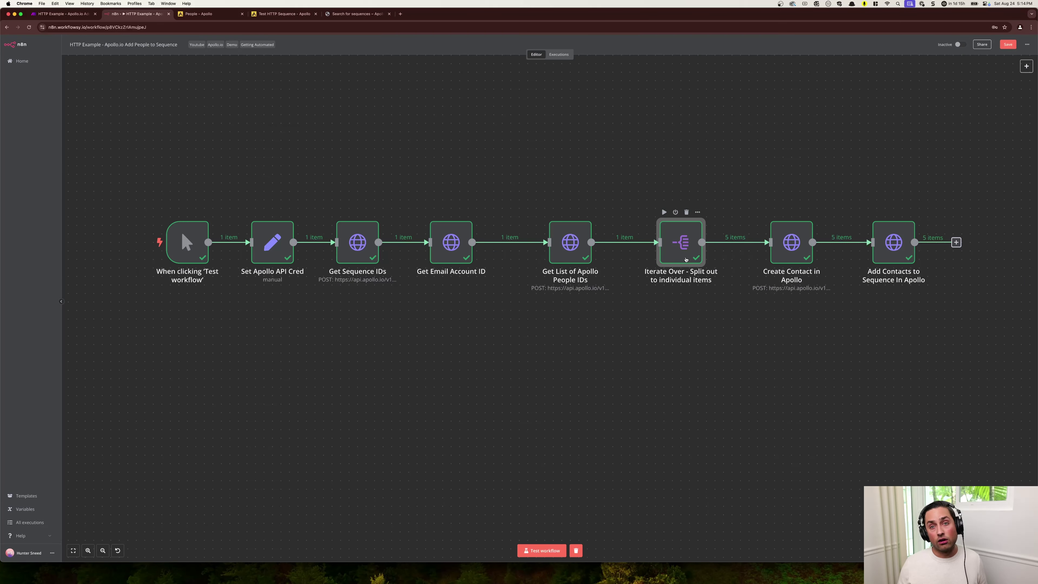
double_click(570, 245)
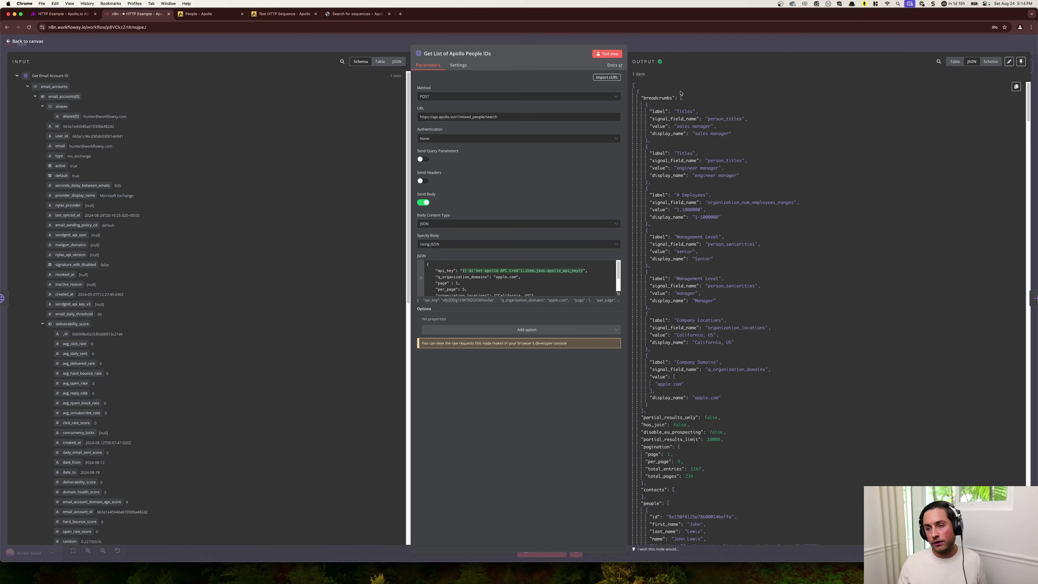
left_click(989, 63)
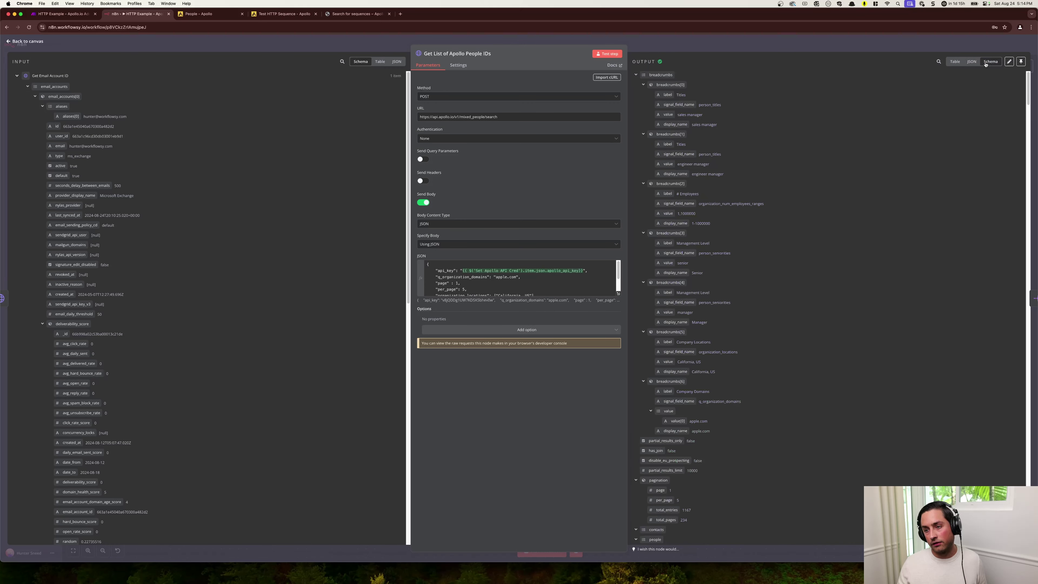
double_click(636, 76)
left_click(637, 76)
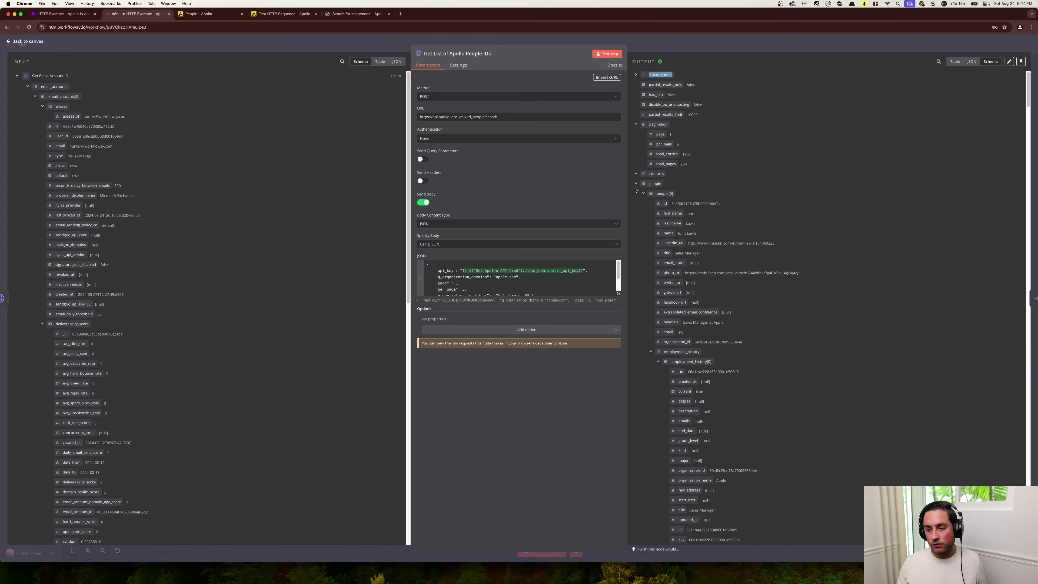
Step: Collapse the people[0] to people[4] entries in the output schema
left_click(644, 193)
left_click(644, 203)
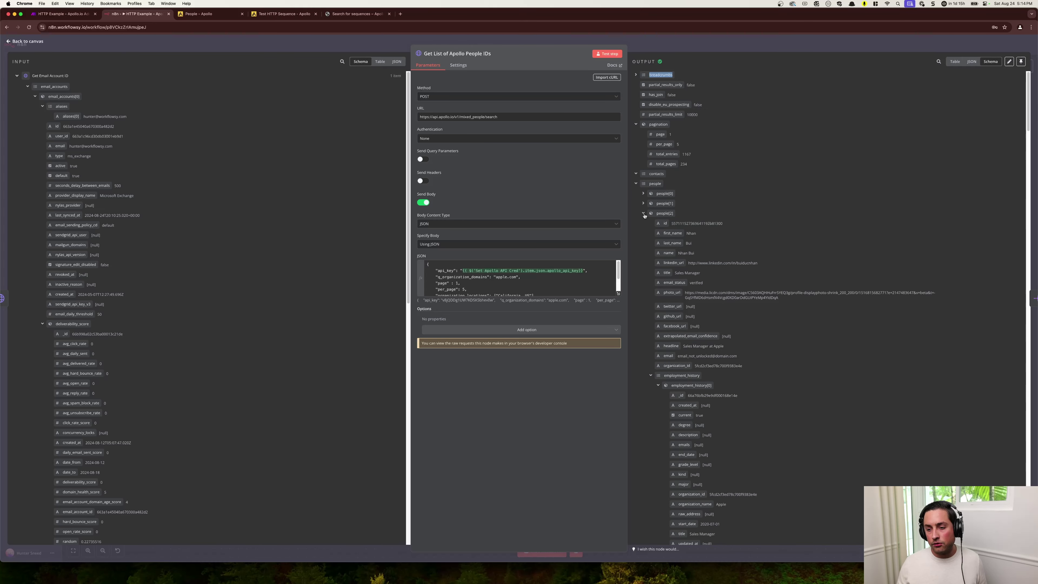
left_click(644, 213)
left_click(643, 223)
left_click(643, 233)
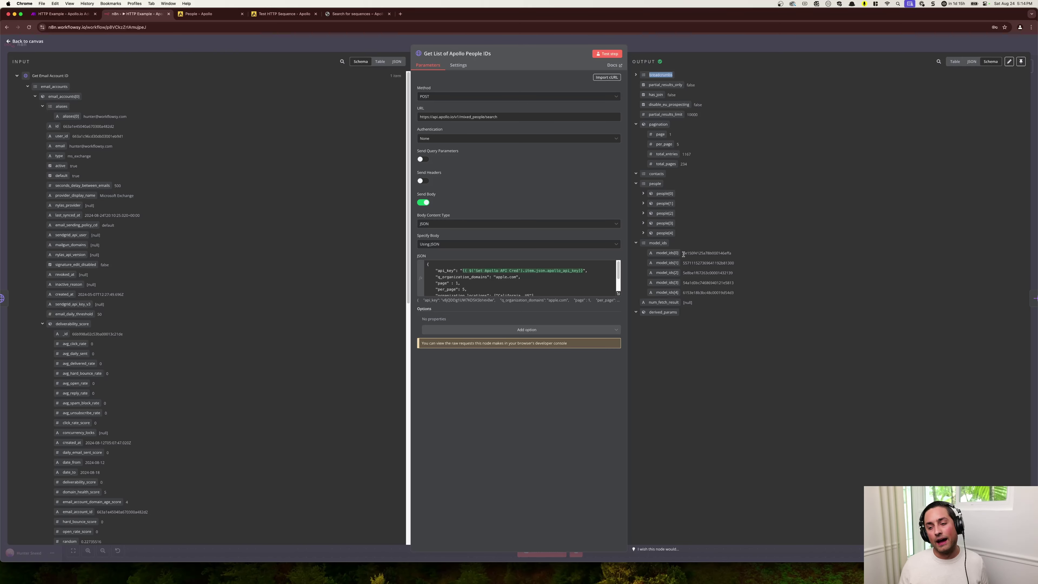
Step: Inspect the fields of people[0], people[1] and people[4] one at a time, collapsing each again, then close the node
left_click(643, 194)
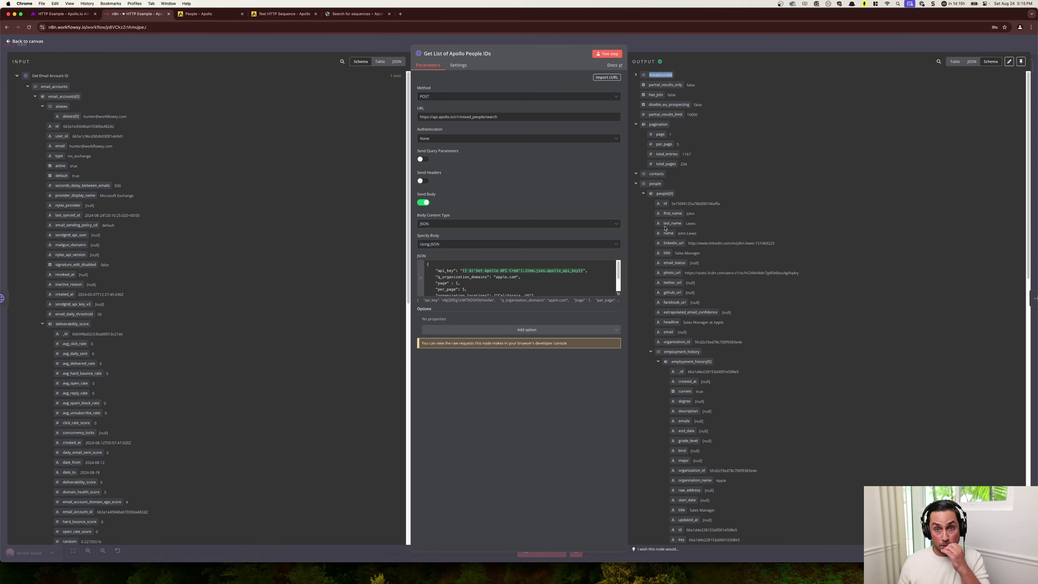
left_click(644, 193)
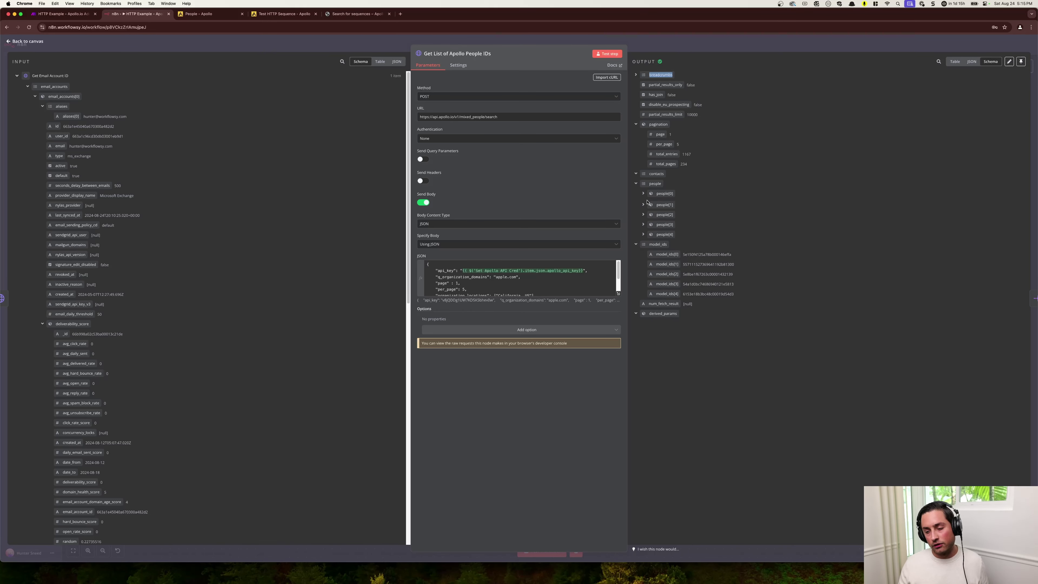
left_click(644, 203)
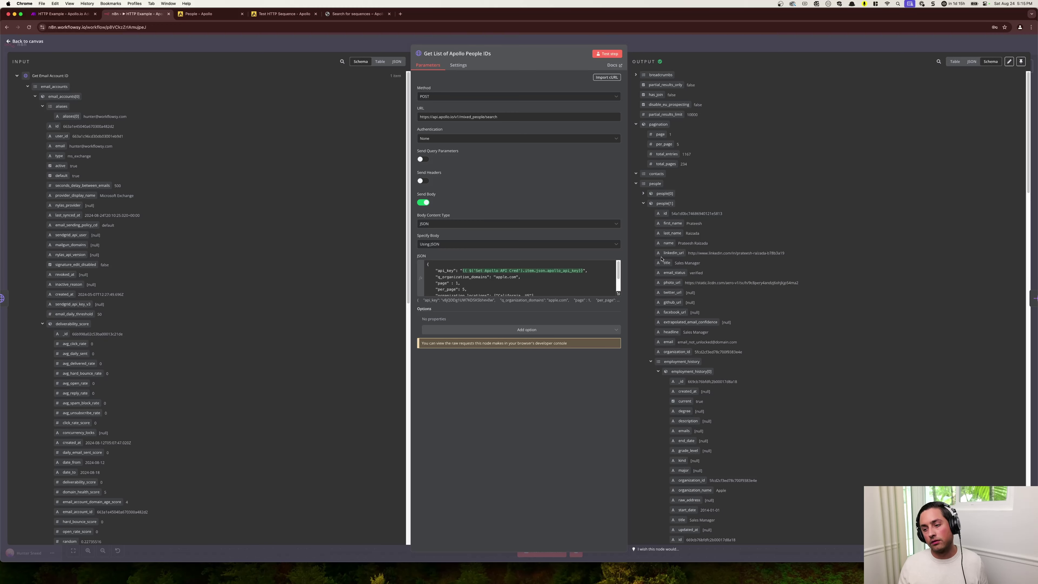
left_click(643, 203)
left_click(643, 233)
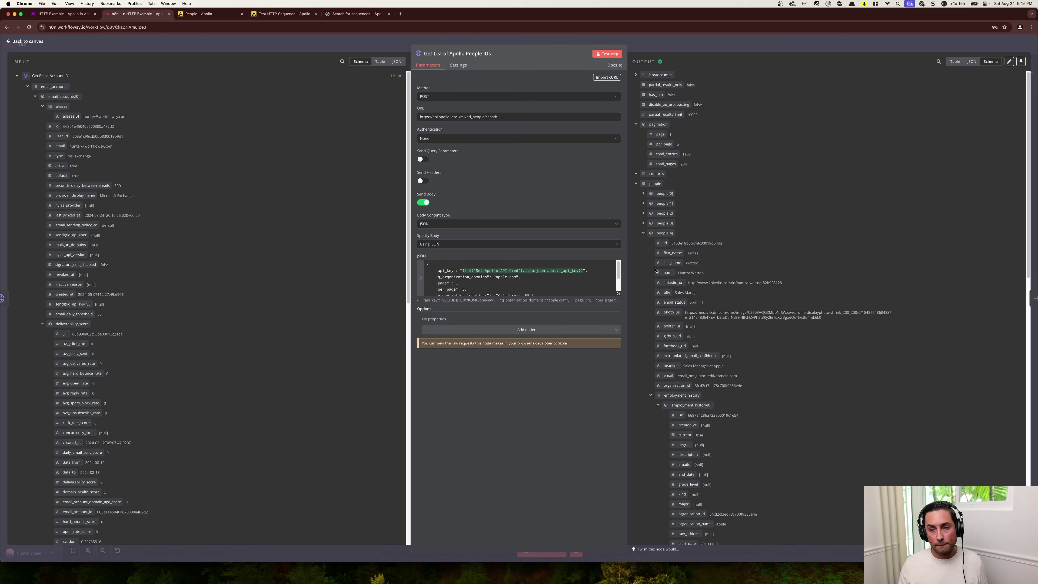
left_click(644, 233)
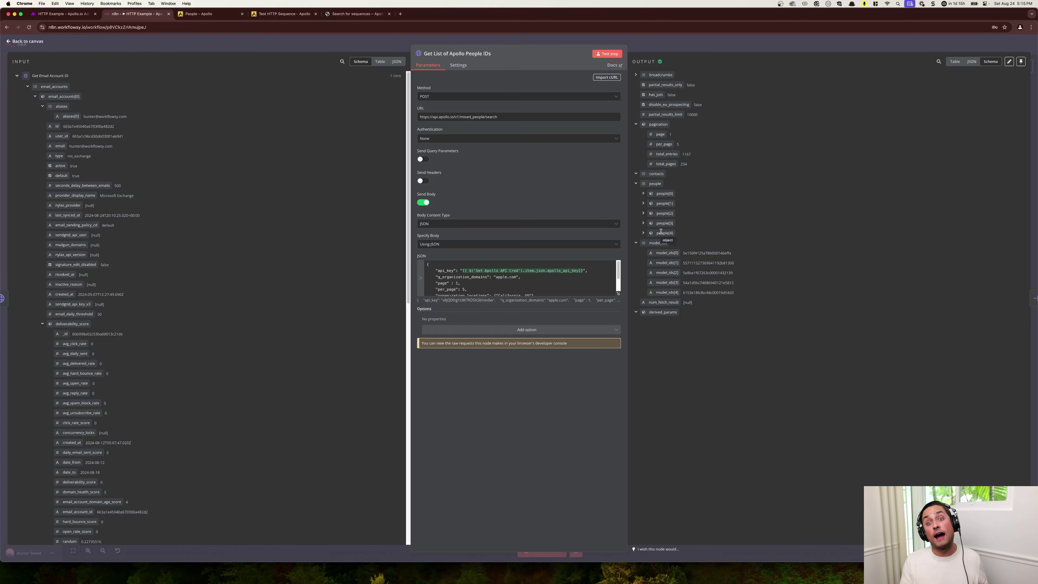
left_click(723, 41)
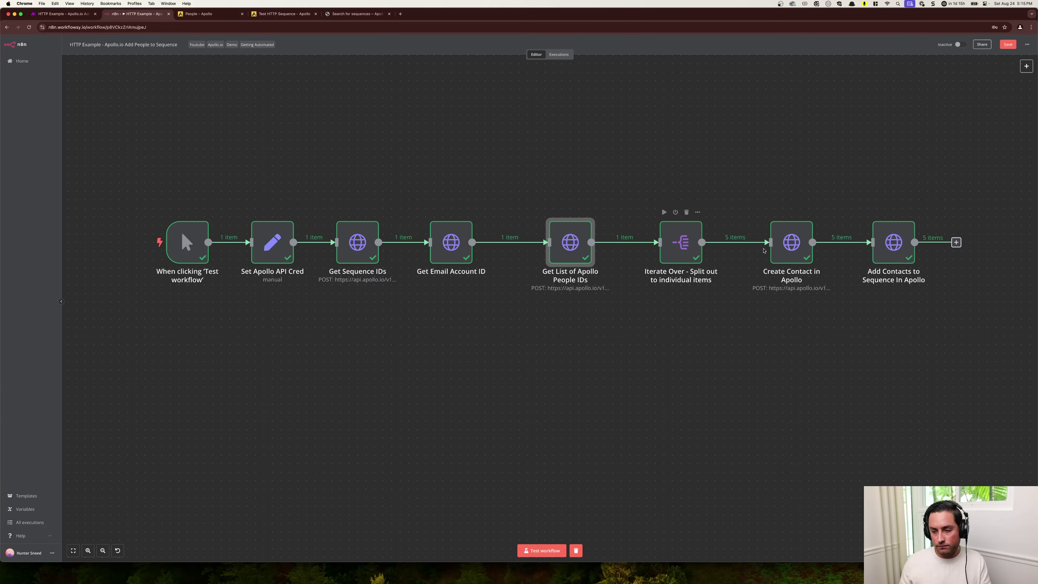
Step: Map the people array from the input to Fields To Split Out in the Iterate Over node, keeping people as its only entry
double_click(782, 247)
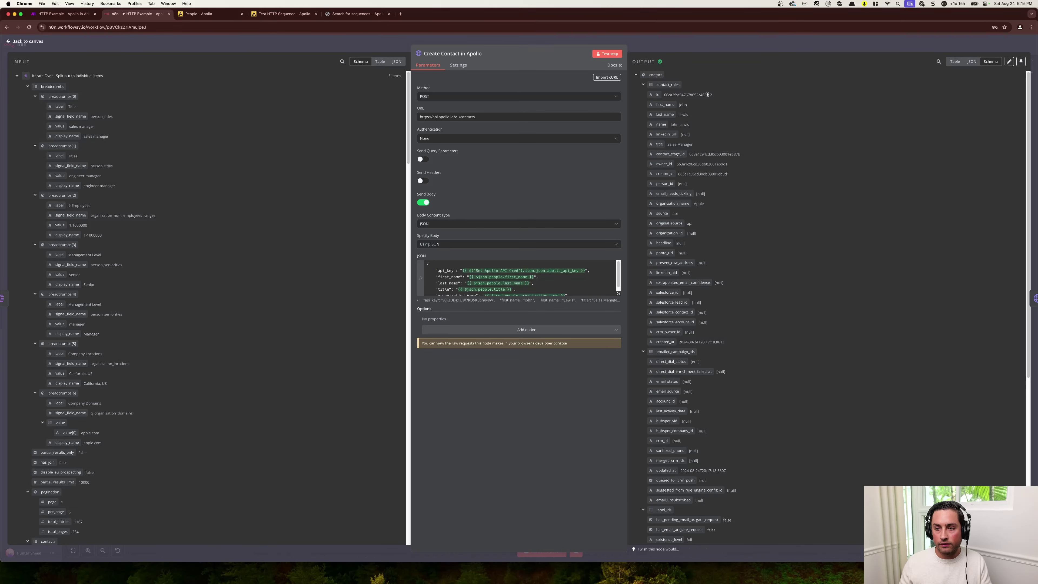
key("Escape")
double_click(685, 242)
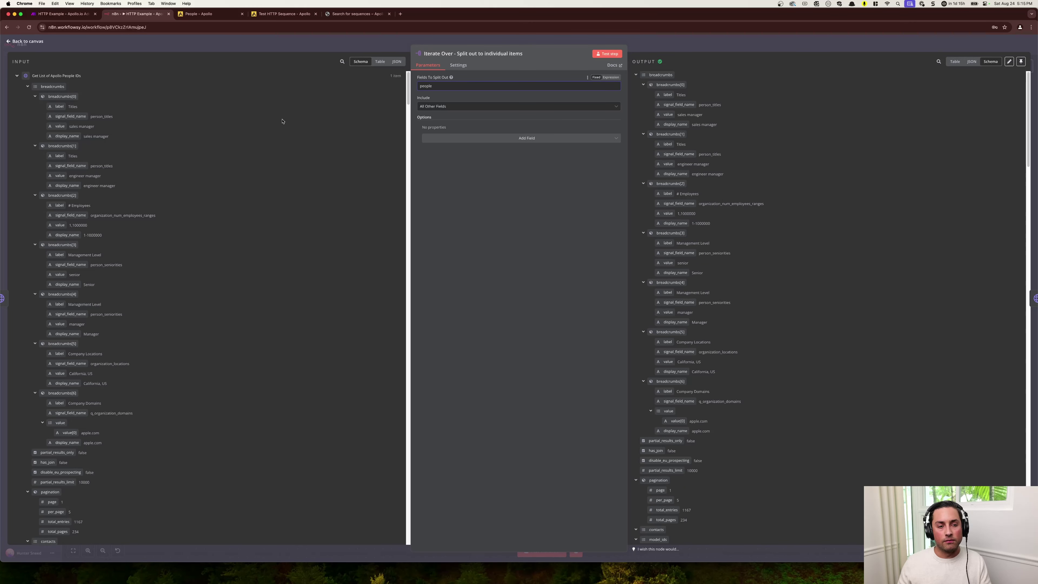
scroll(84, 358, "down", 3)
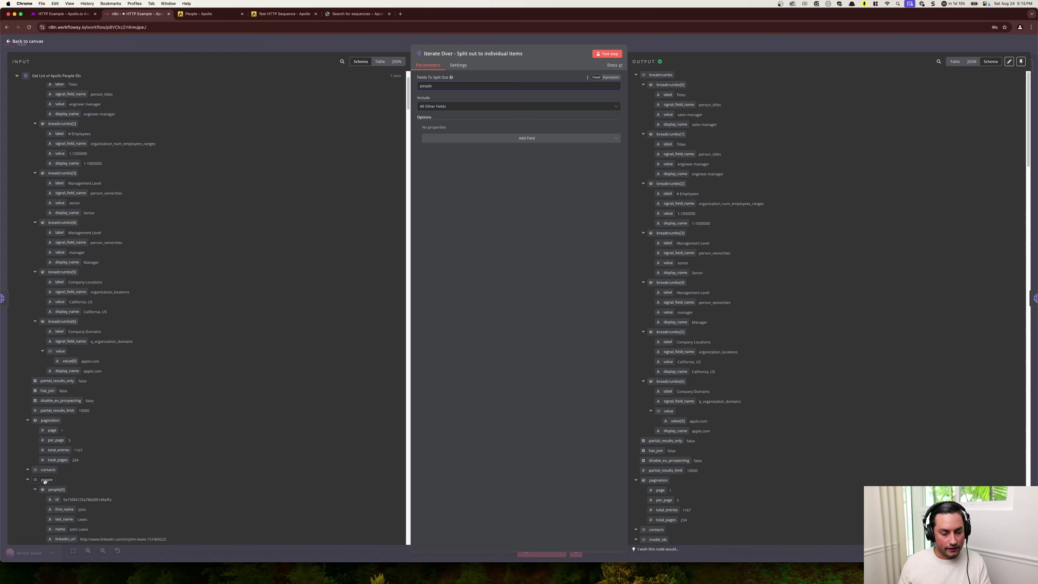
left_click_drag(45, 480, 456, 88)
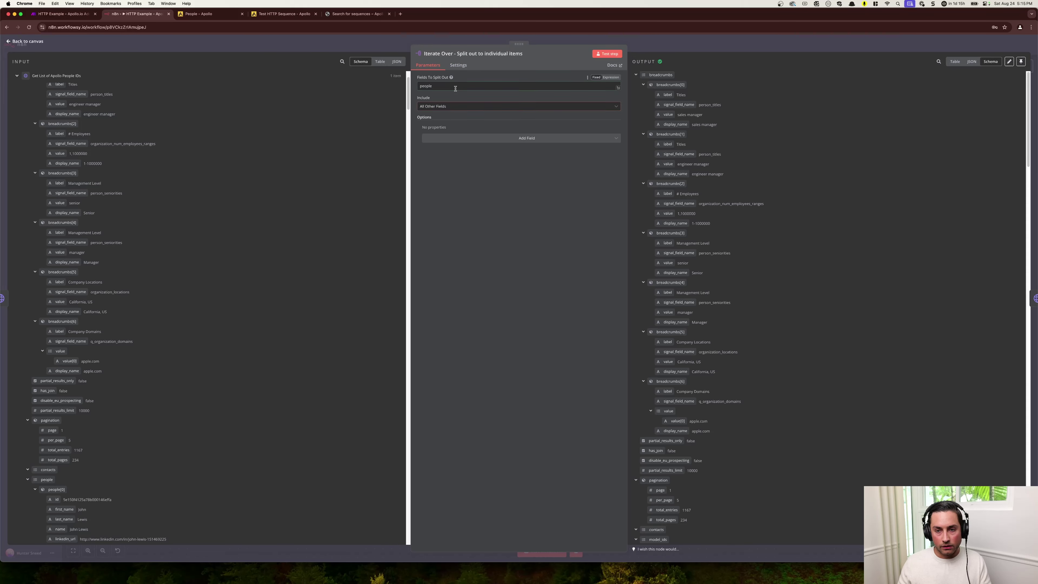
left_click(457, 88)
key("BackSpace")
key("BackSpace")
key("BackSpace")
key("BackSpace")
key("BackSpace")
key("BackSpace")
key("BackSpace")
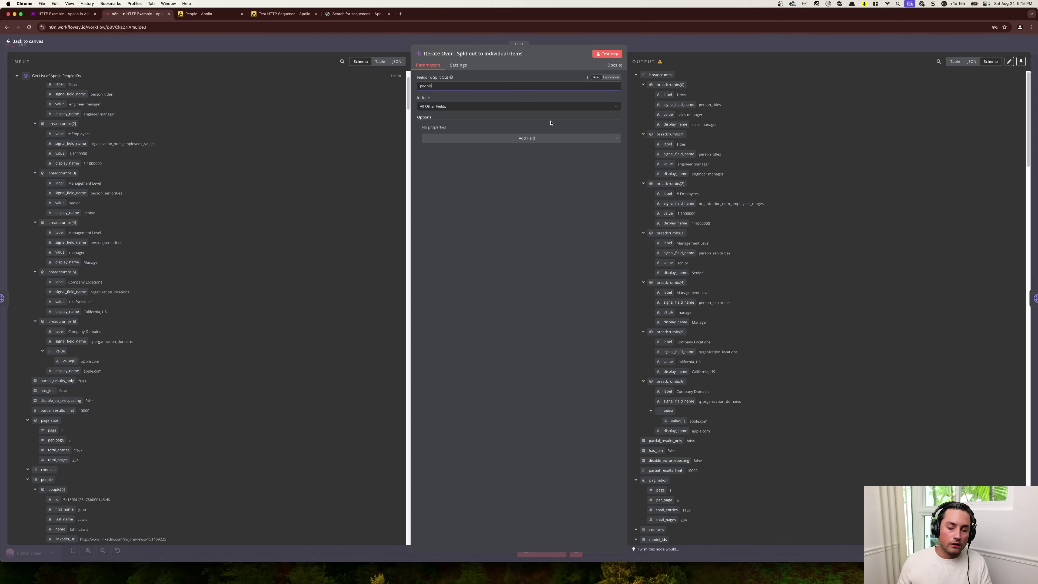
Step: Collapse breadcrumbs, pagination and model_ids in the output schema, examine the split-out people fields, and close the node
left_click(643, 85)
left_click(643, 94)
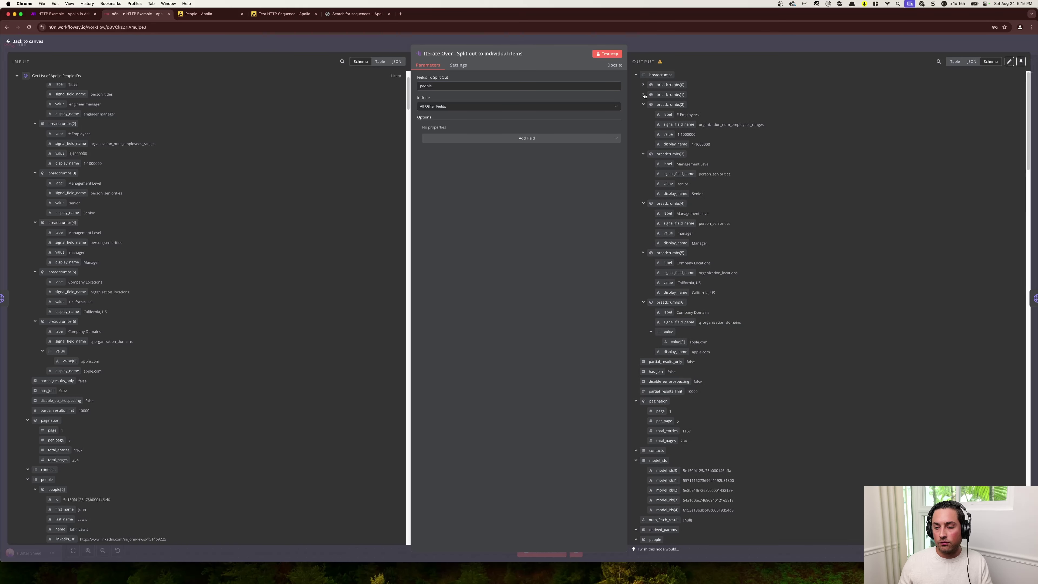
left_click(643, 104)
left_click(636, 74)
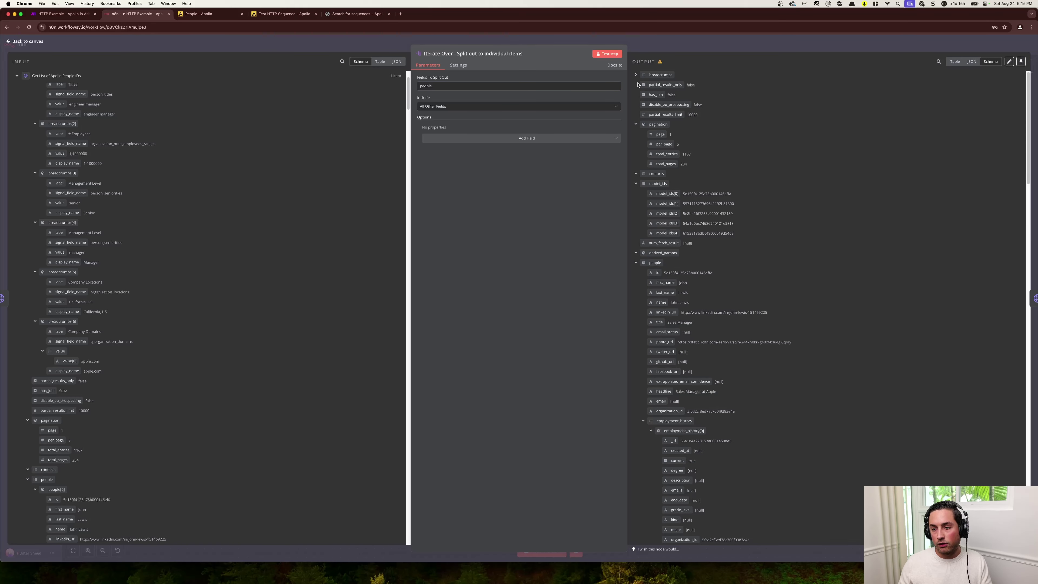
left_click(641, 125)
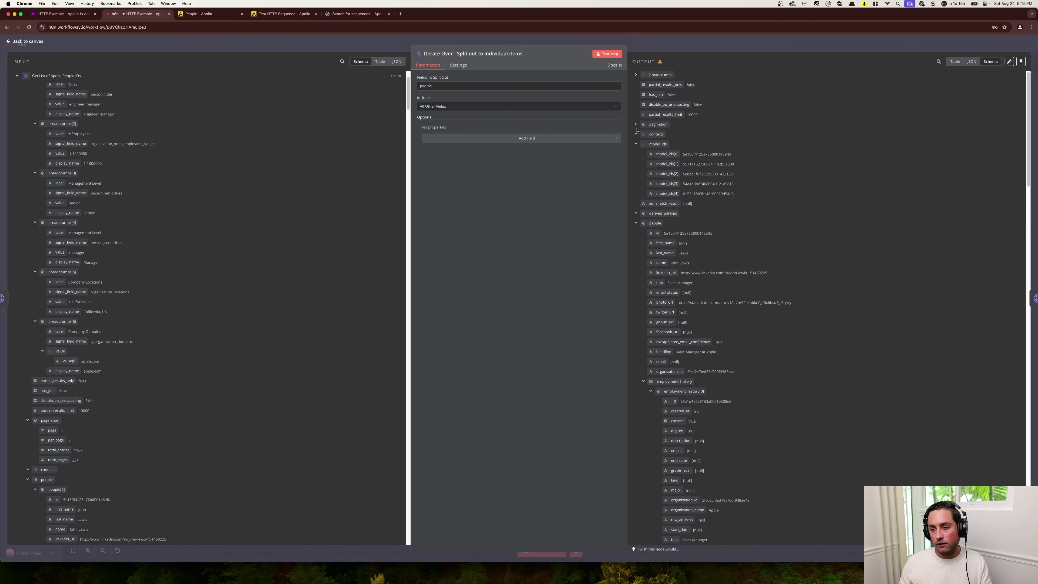
left_click(636, 143)
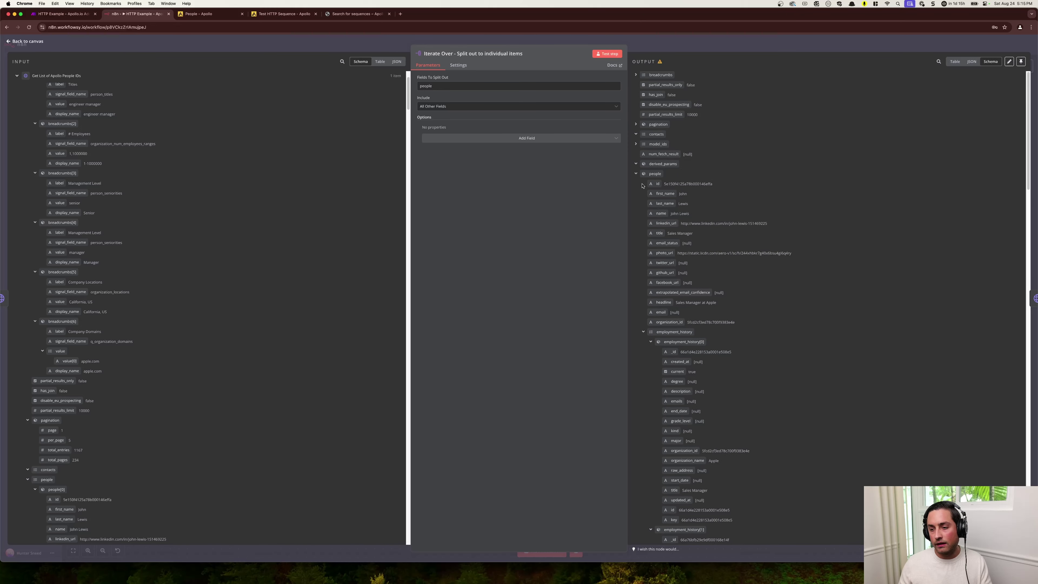
scroll(654, 197, "down", 2)
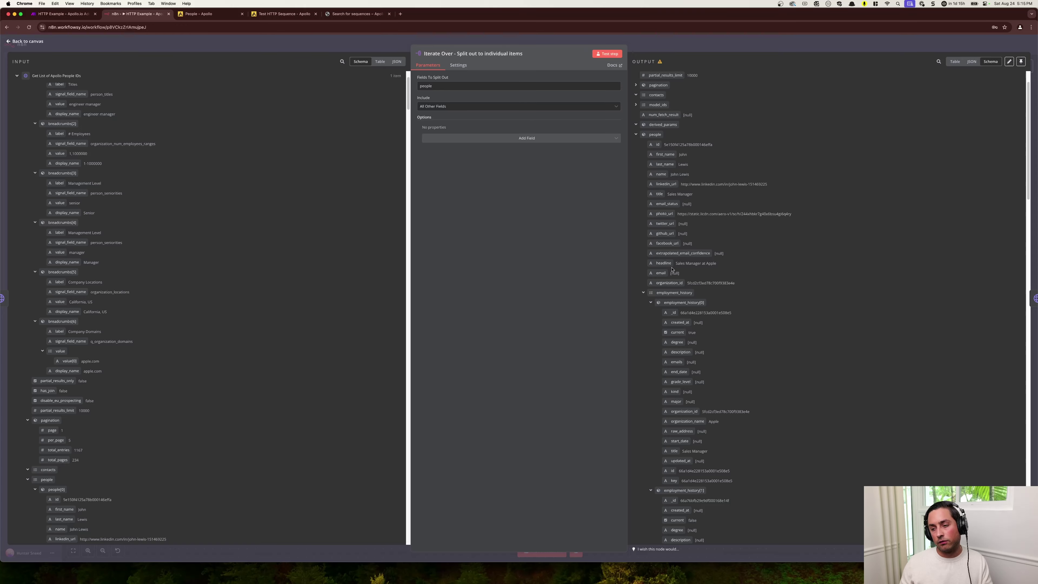
scroll(680, 253, "down", 1)
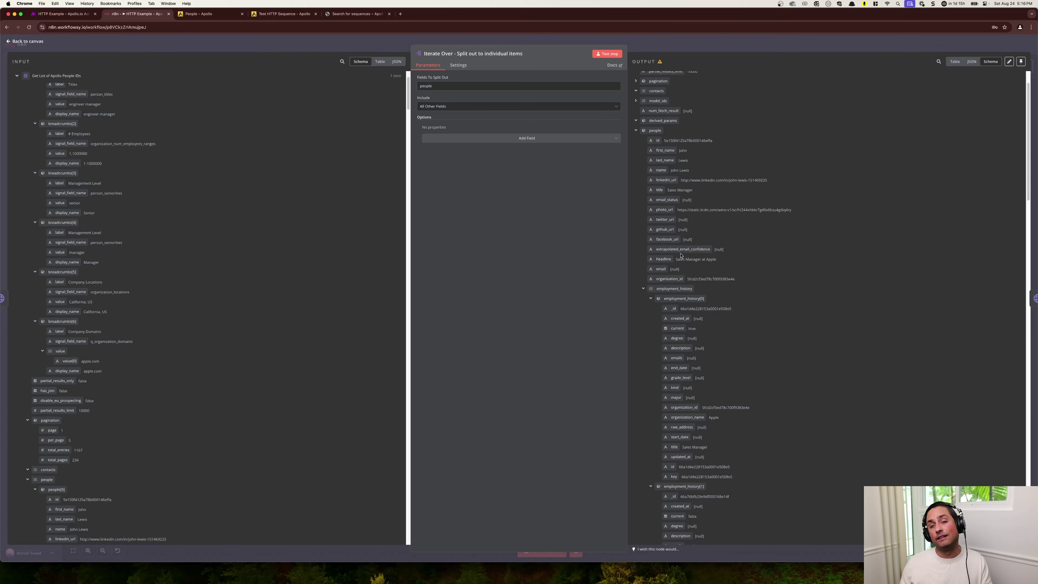
left_click(719, 55)
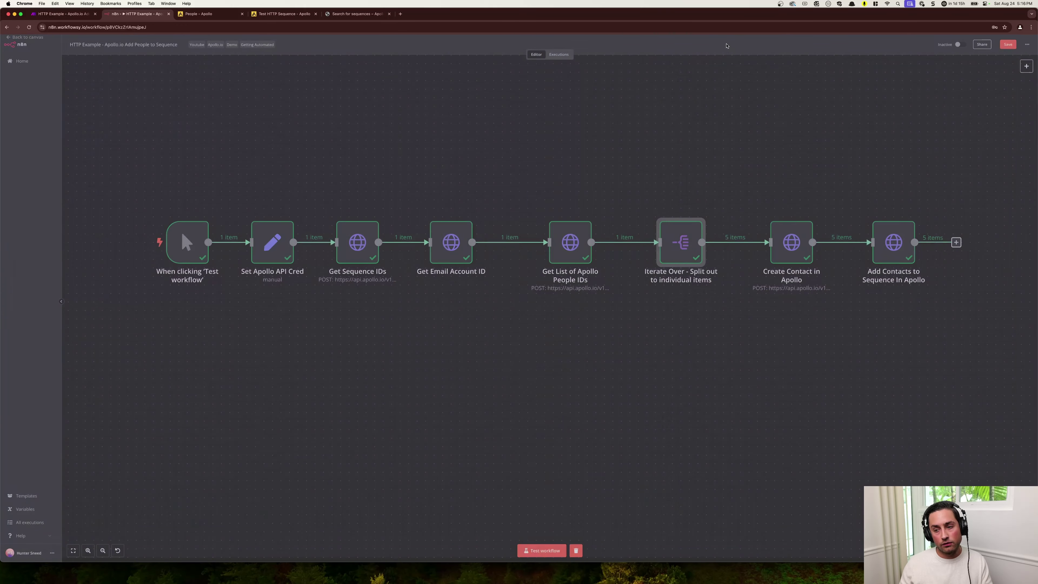
Step: Examine the URL and JSON body expressions of the Create Contact in Apollo node, including organization_name, then close the node
double_click(791, 246)
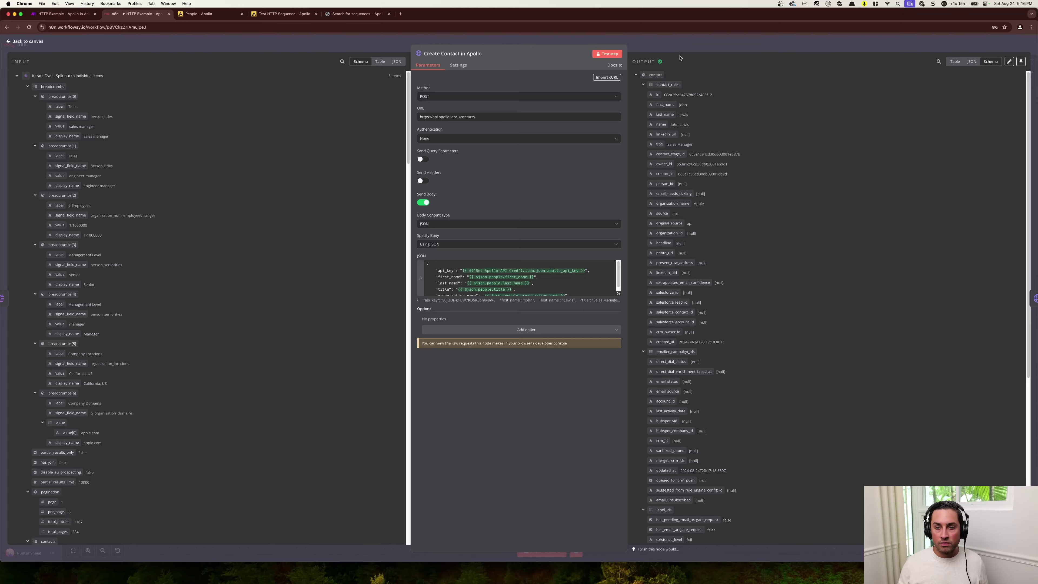
key("Escape")
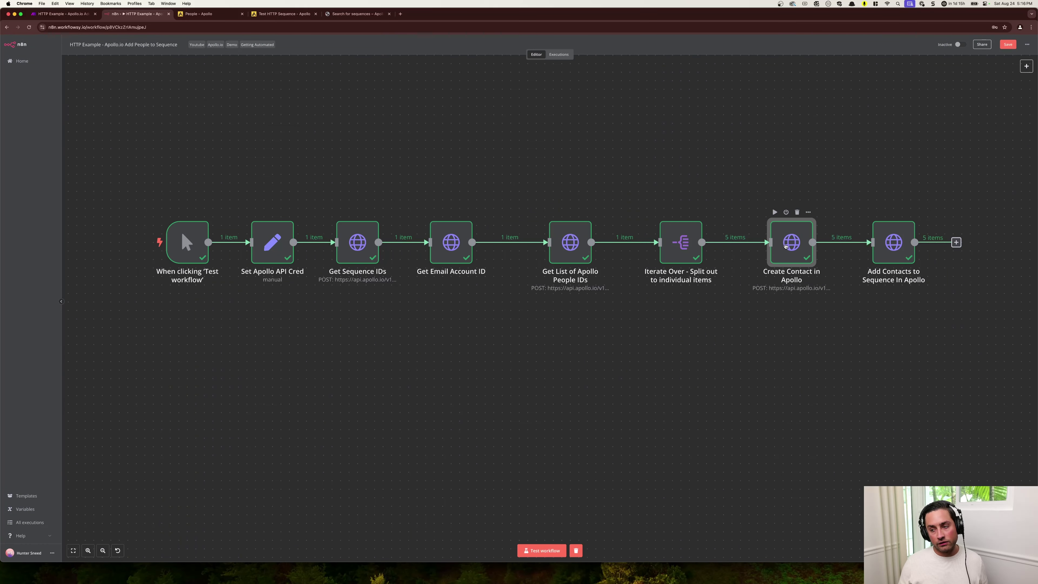
double_click(785, 246)
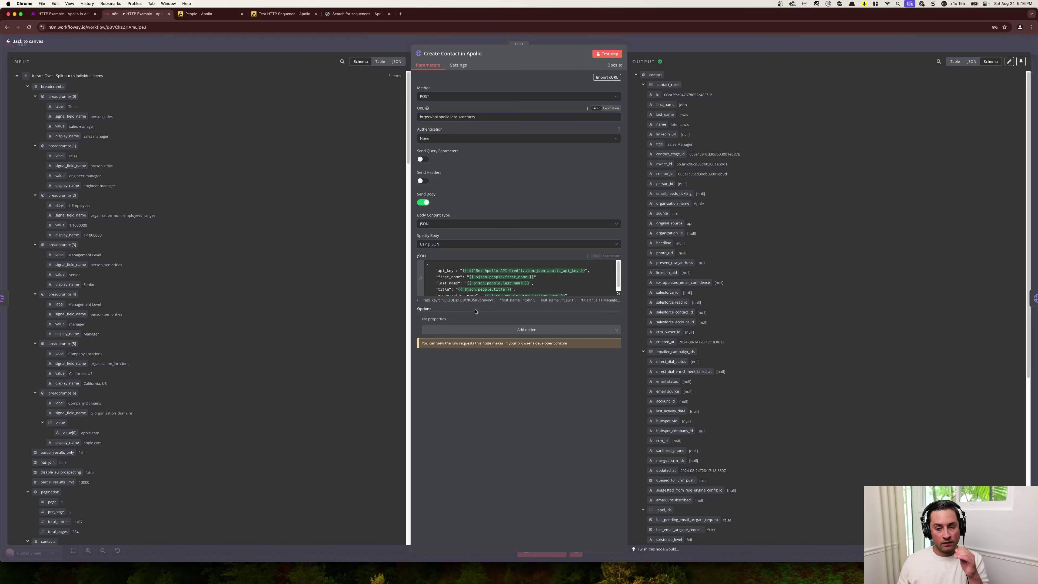
scroll(472, 278, "down", 2)
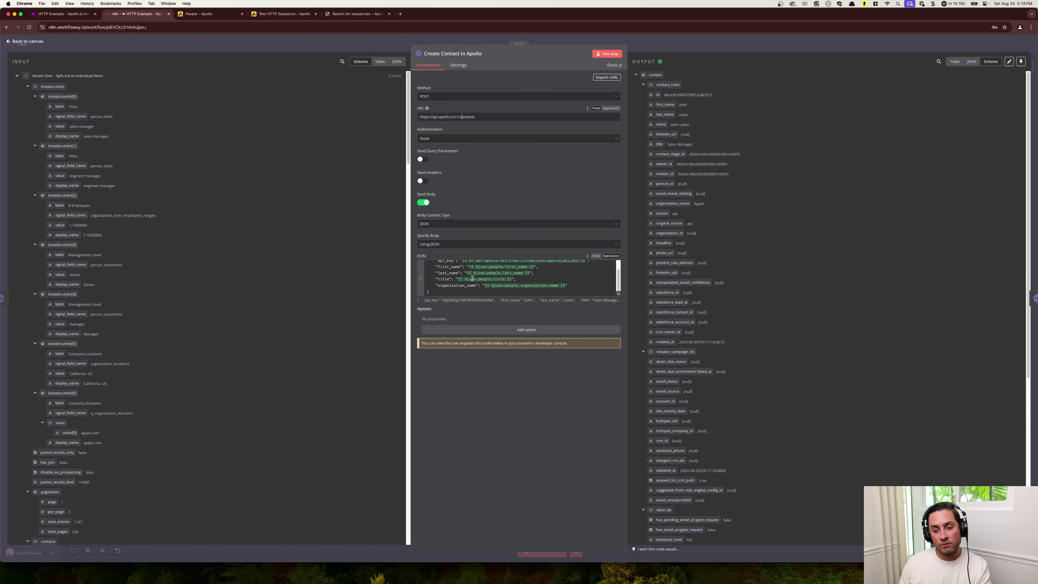
left_click(474, 283)
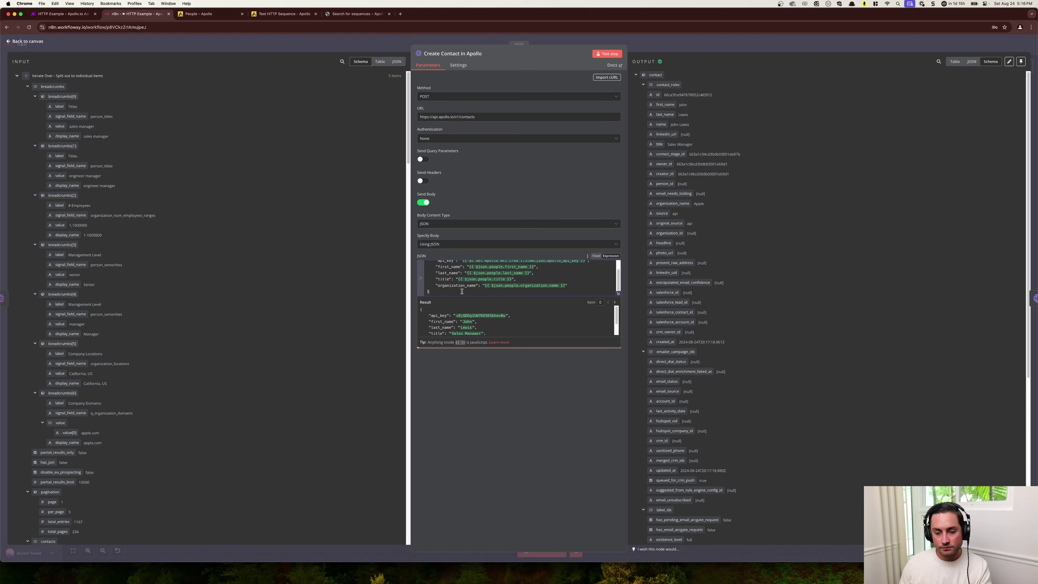
scroll(461, 291, "up", 2)
scroll(536, 280, "down", 1)
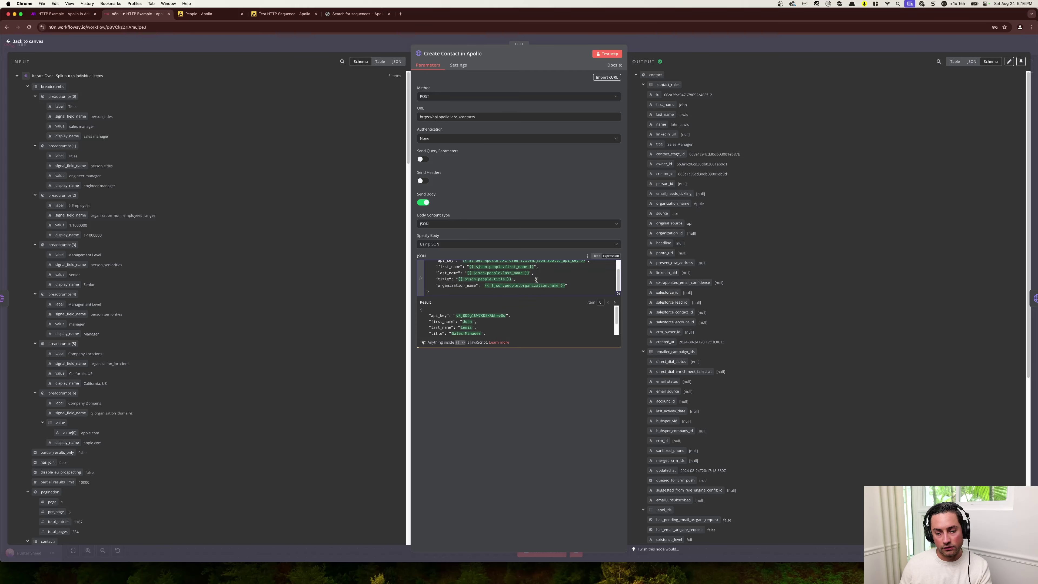
left_click(571, 286)
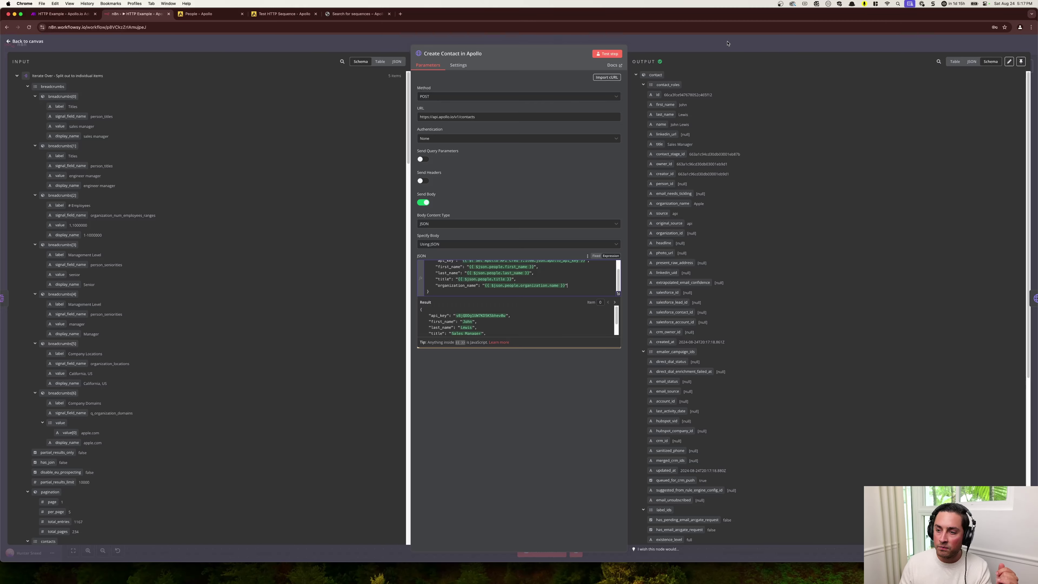
left_click(746, 49)
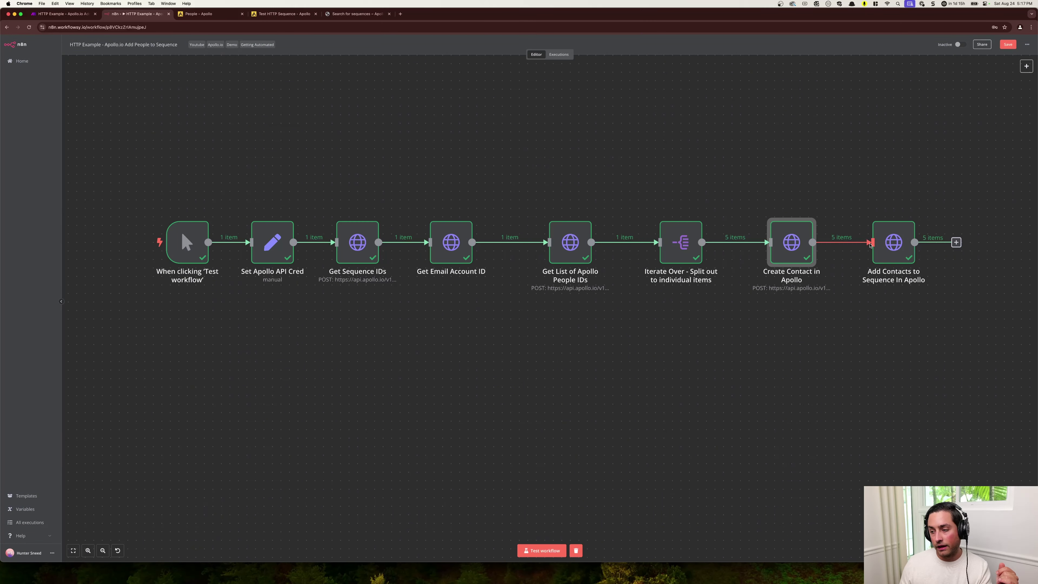
Step: Open Add Contacts to Sequence In Apollo, check the contacts of Test HTTP Sequence in Apollo, and return to n8n
double_click(883, 246)
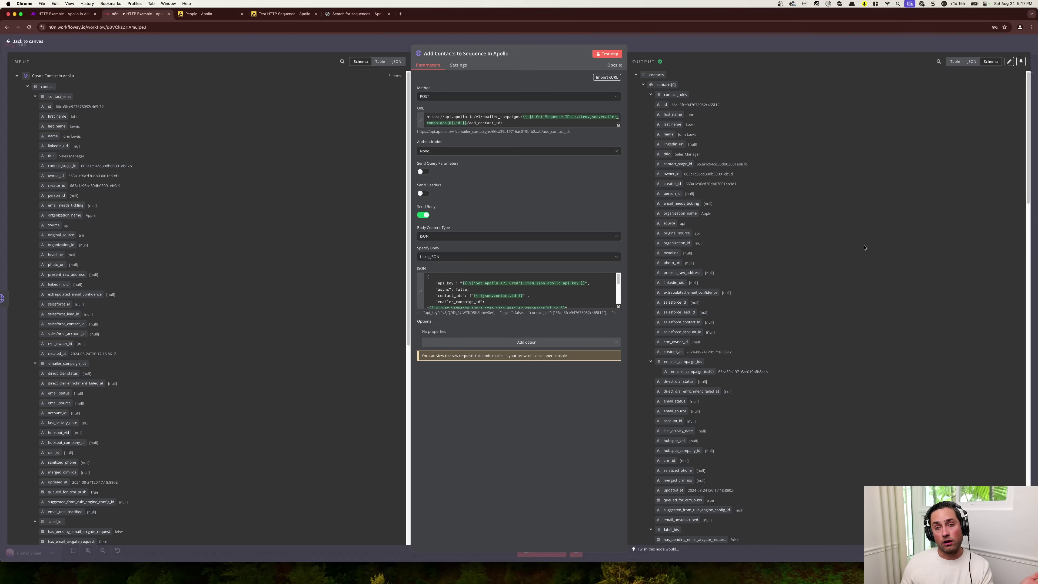
left_click(282, 13)
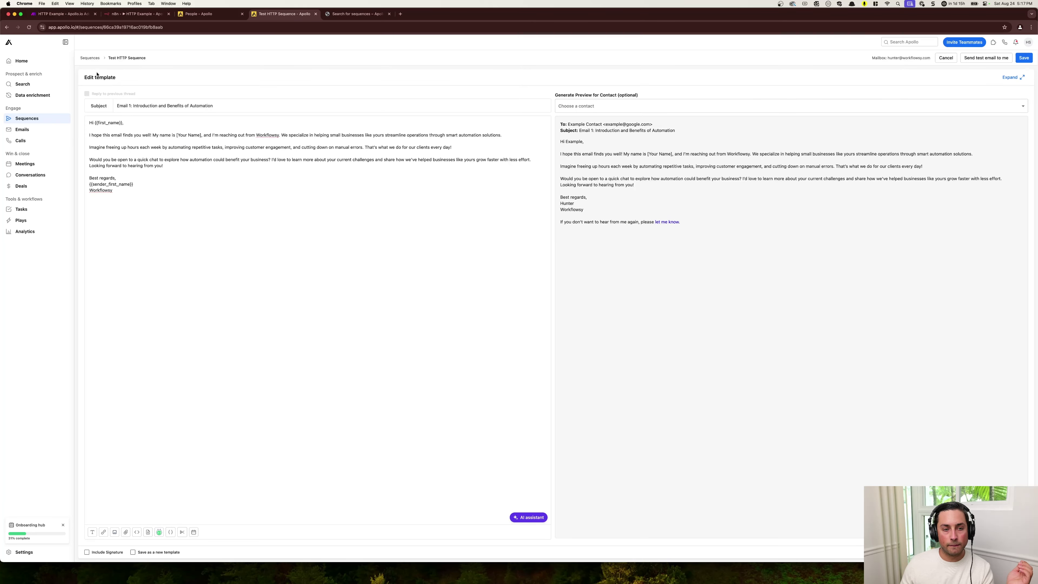
left_click(86, 58)
left_click(159, 115)
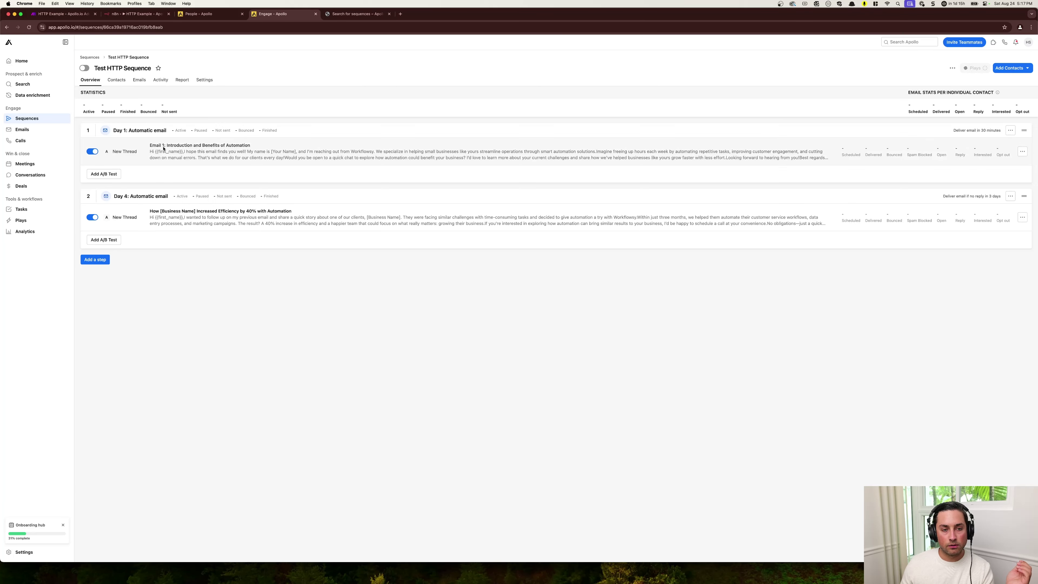
left_click(116, 80)
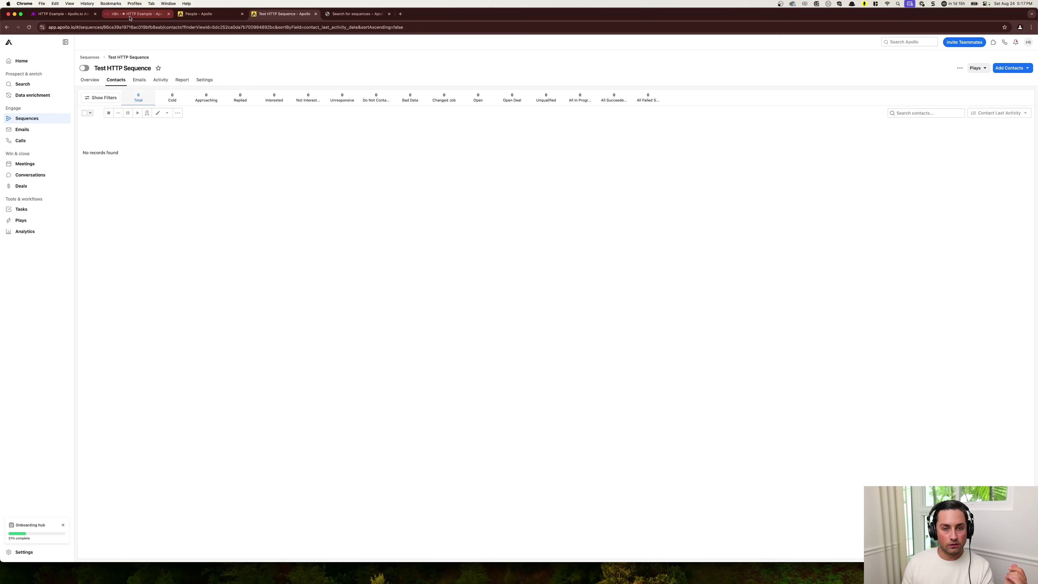
left_click(149, 16)
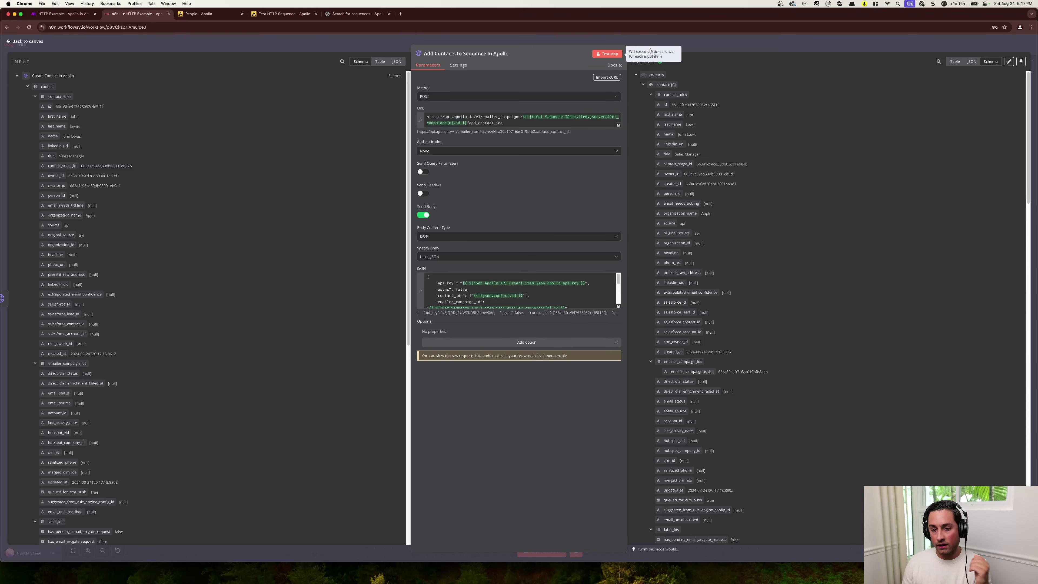
Step: Examine the JSON body of Add Contacts to Sequence In Apollo in the expanded expression editor, then close the editor and node
scroll(524, 283, "down", 1)
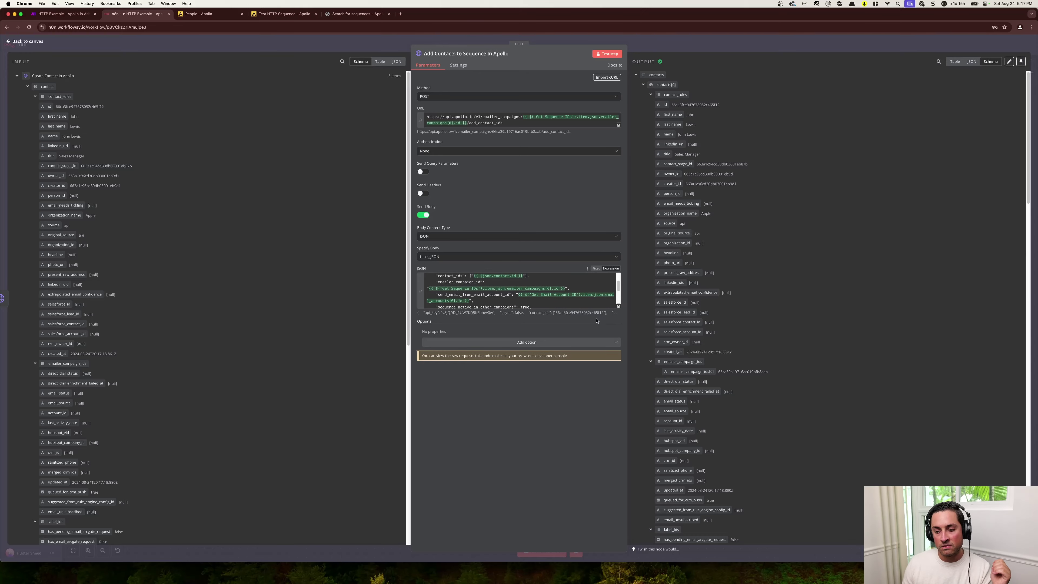
left_click(618, 305)
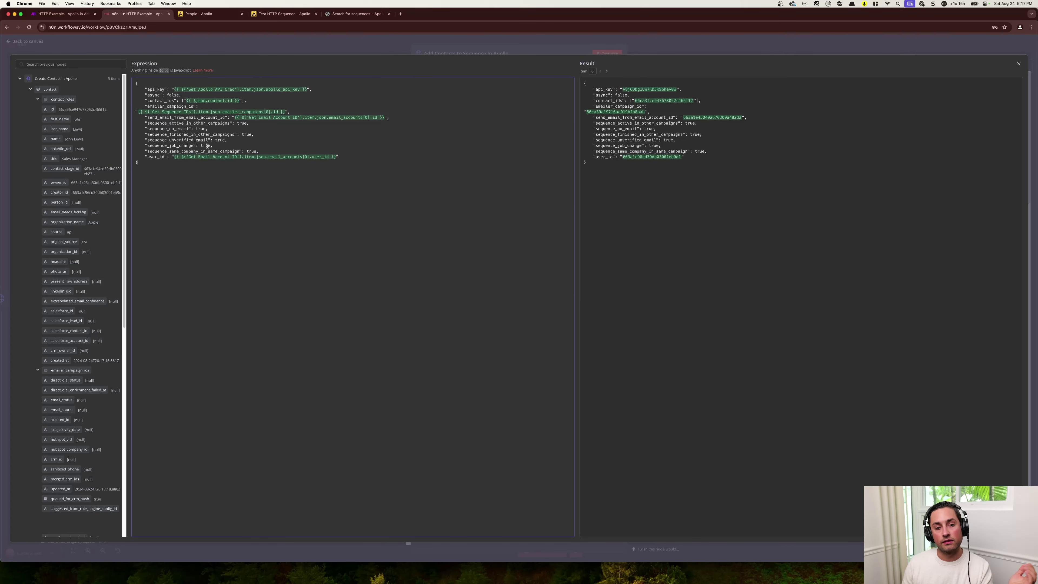
left_click(158, 89)
left_click(157, 101)
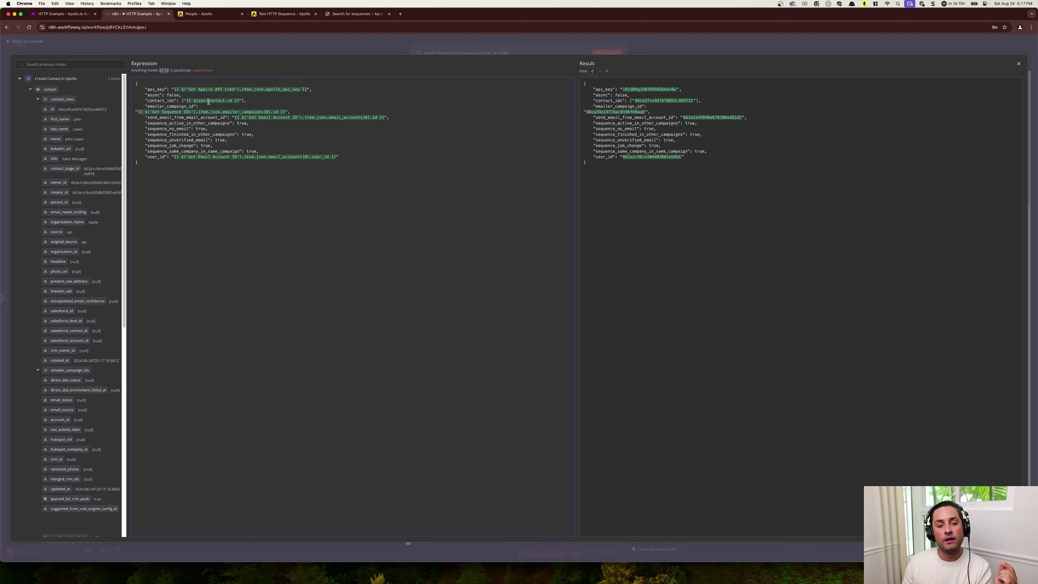
mouse_move(202, 113)
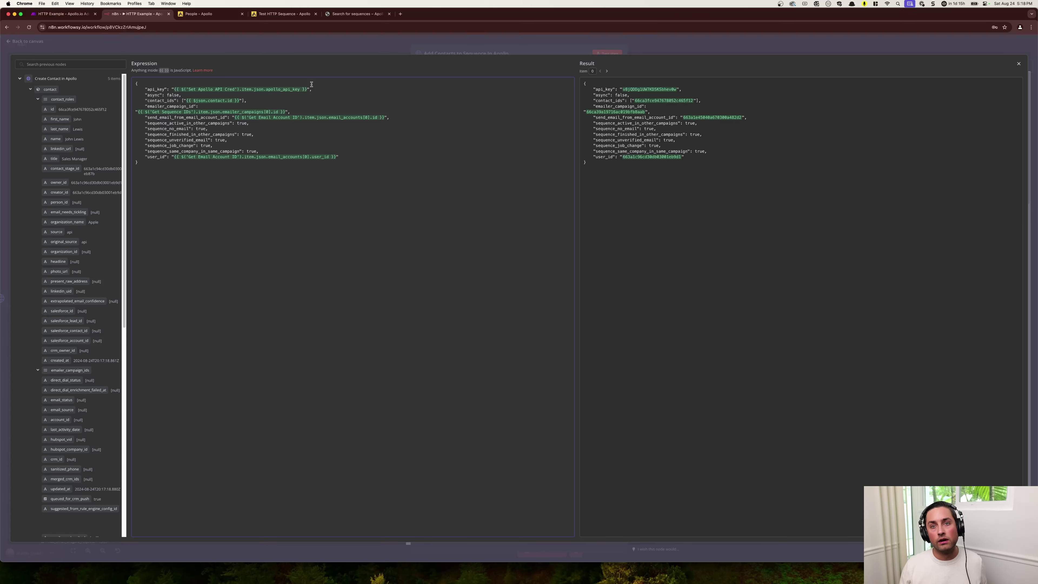
left_click(335, 52)
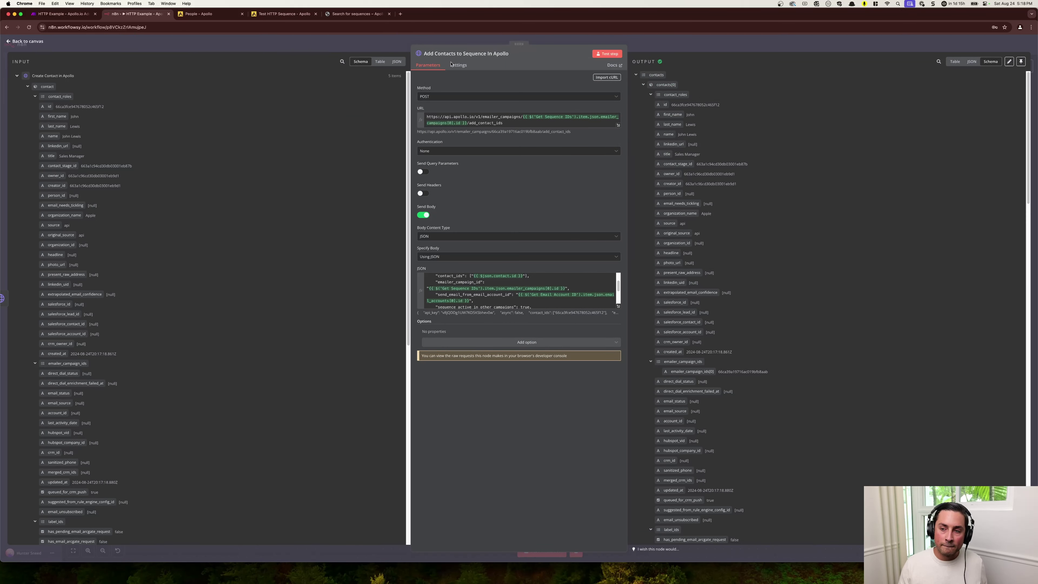
left_click(398, 52)
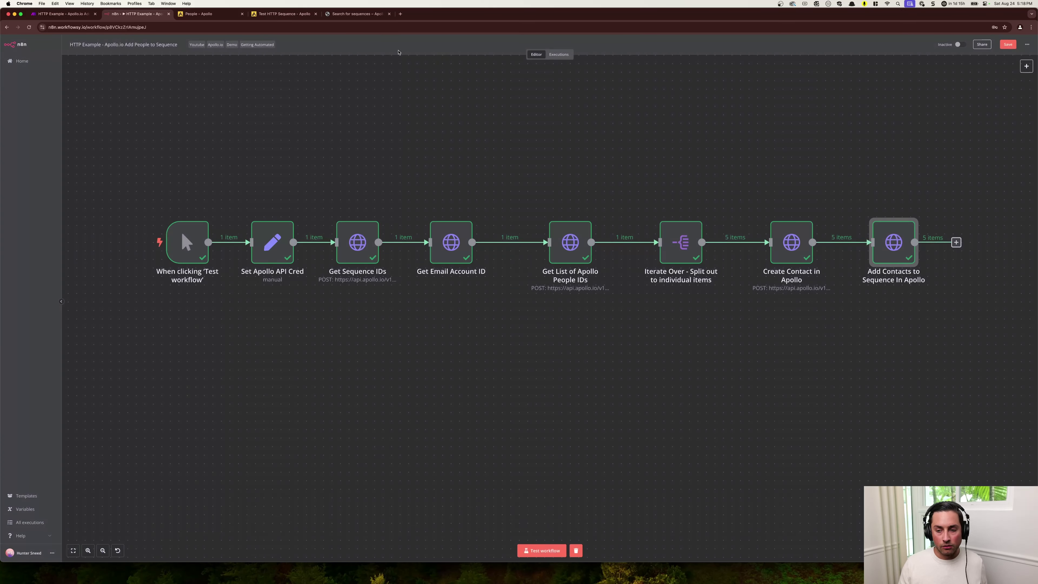
Step: Save the workflow and run a test execution through to the Add Contacts to Sequence In Apollo node
left_click(1008, 48)
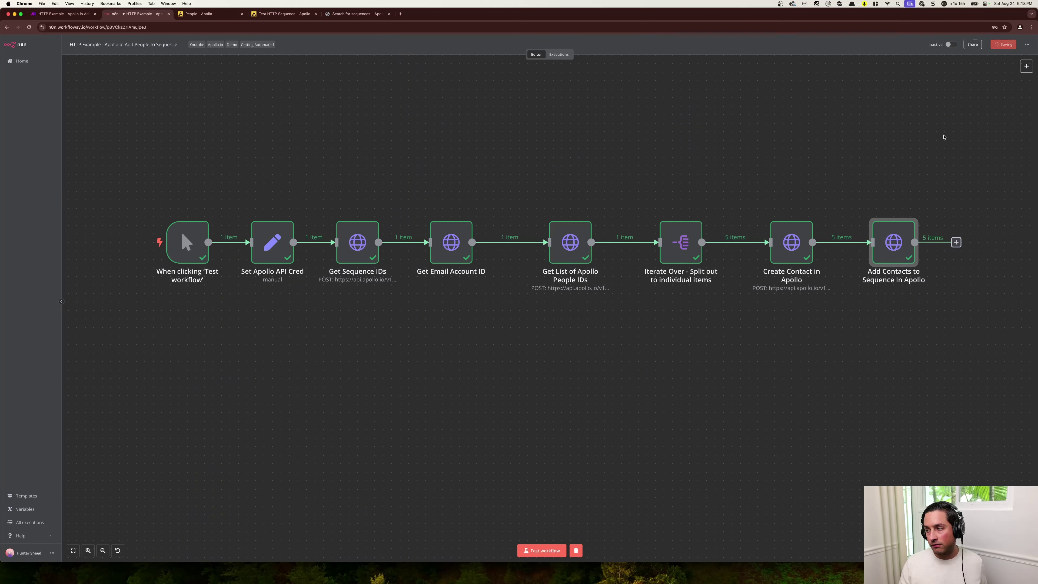
left_click(548, 550)
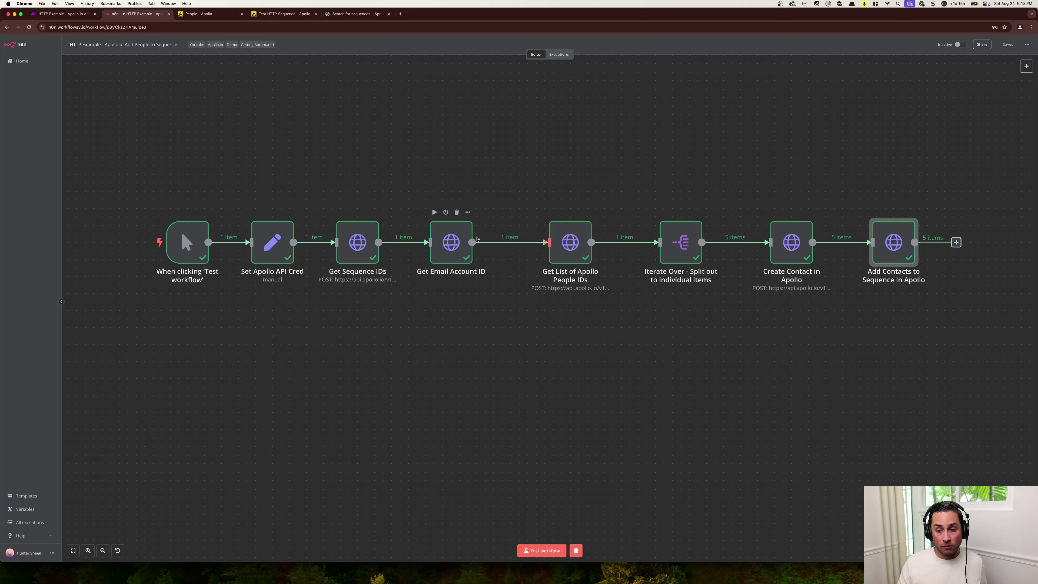
mouse_move(682, 242)
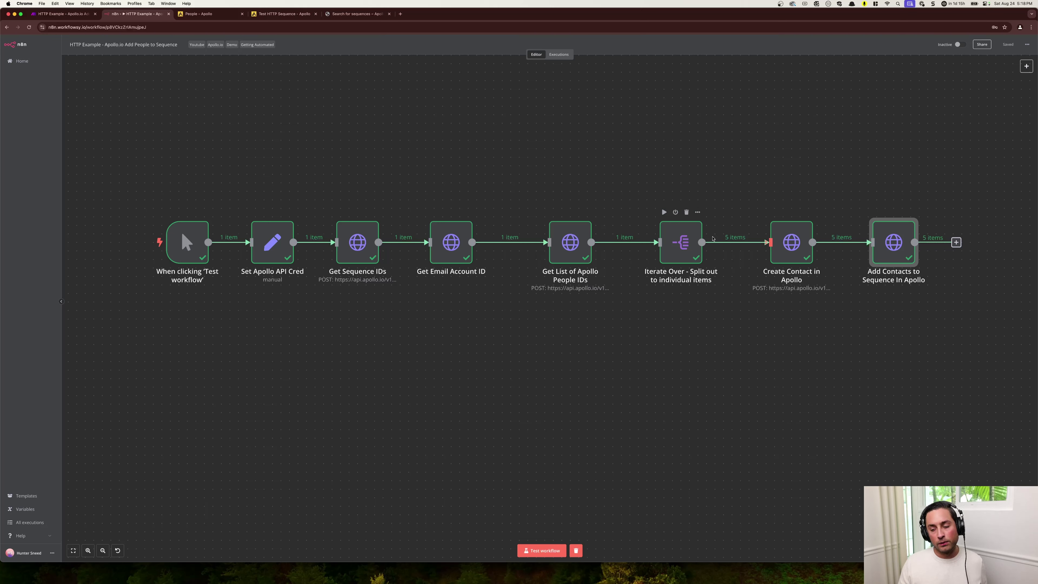
mouse_move(736, 241)
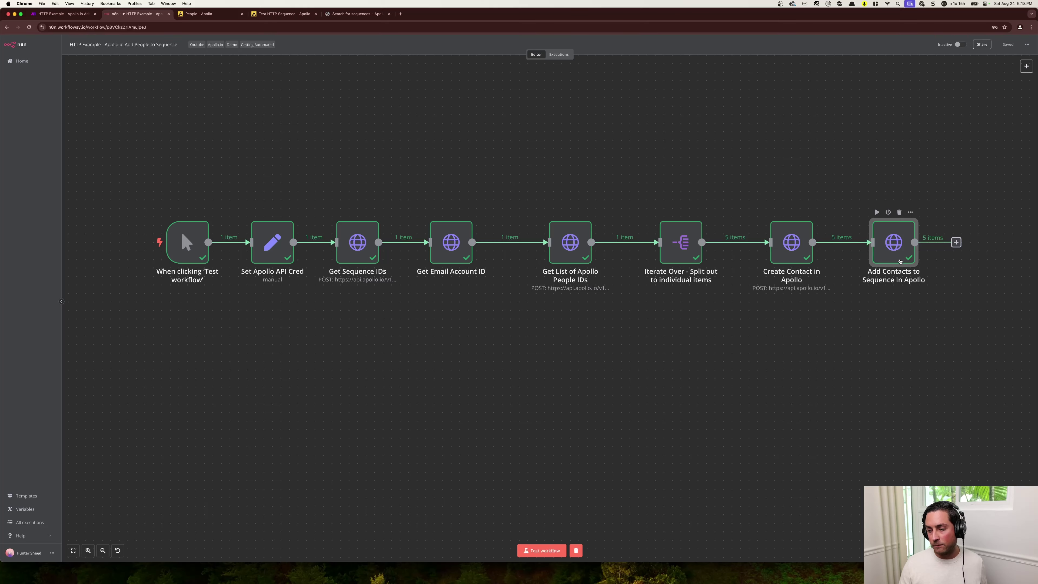
Step: Open Add Contacts to Sequence In Apollo and examine its output, collapsing the contacts and emailer_steps branches
double_click(887, 258)
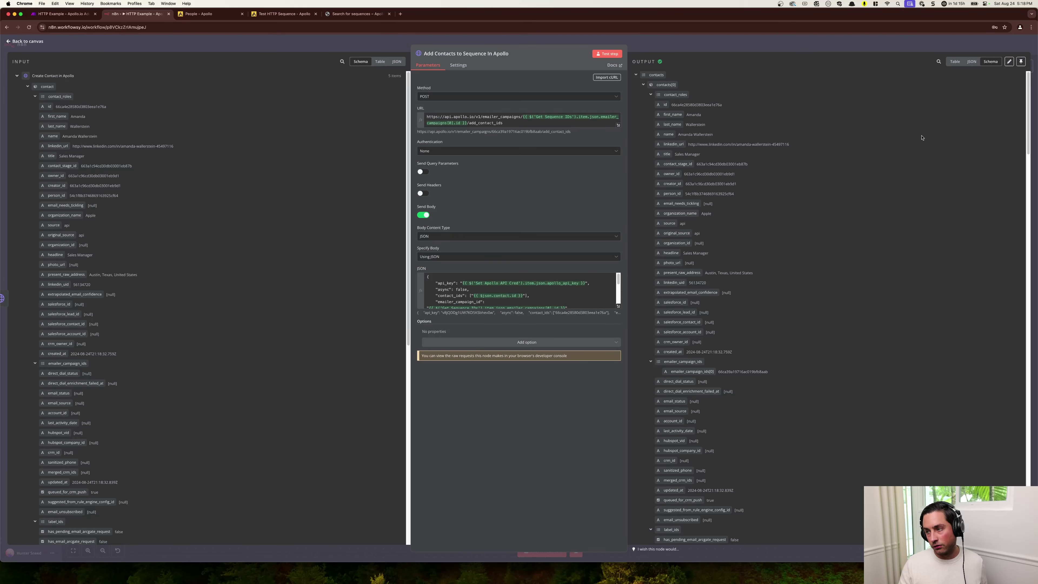
scroll(899, 143, "down", 1)
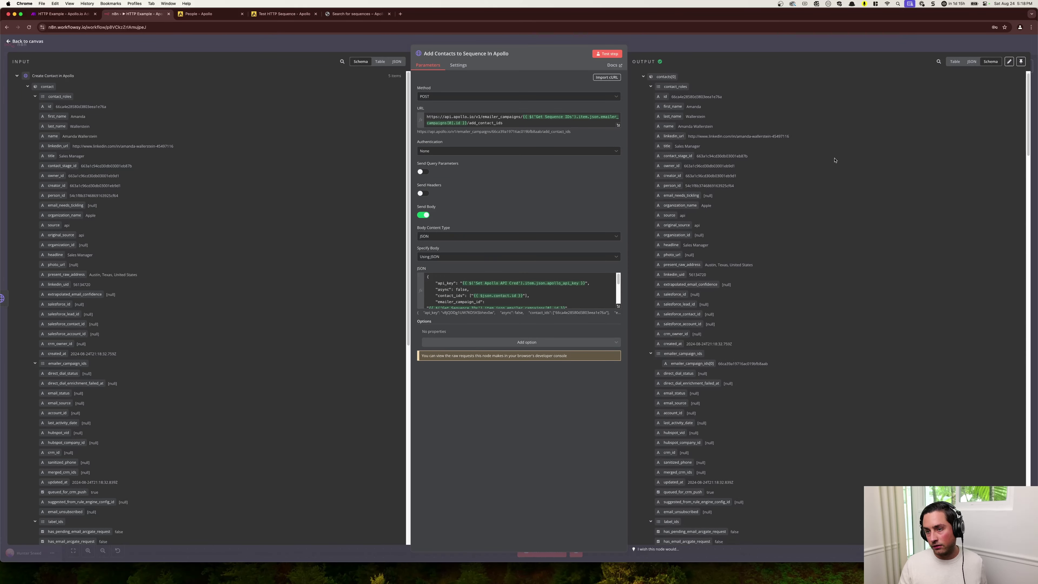
left_click(644, 73)
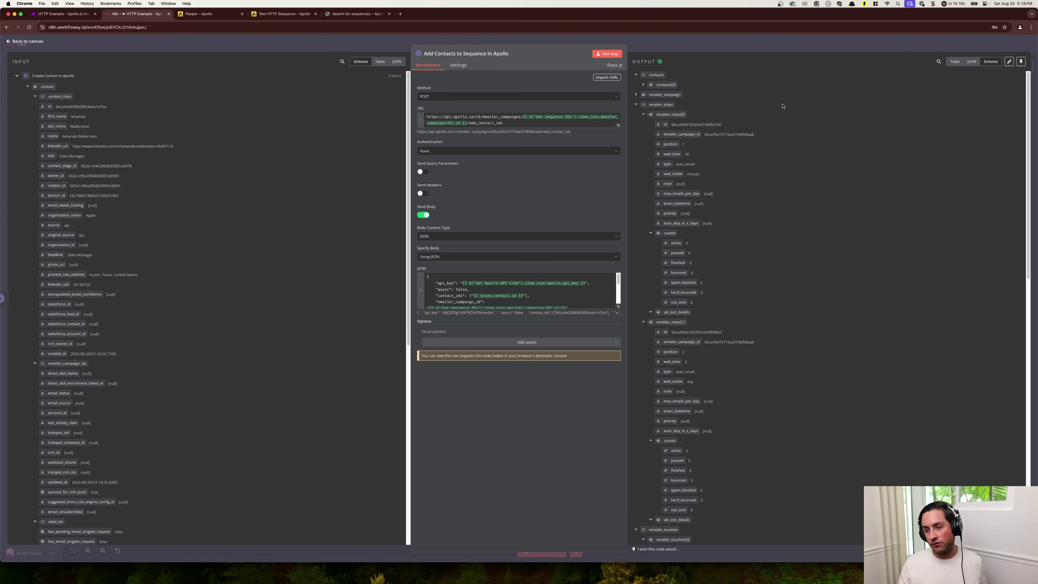
left_click(636, 104)
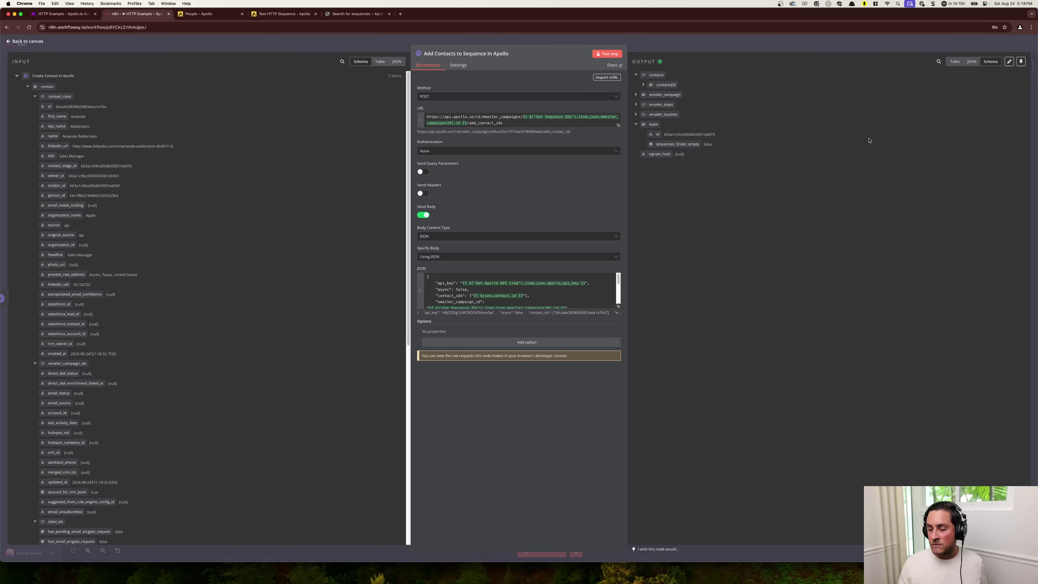
Step: Switch to Apollo, reload the contacts of Test HTTP Sequence to check them, and go to the Make scenario
left_click(269, 17)
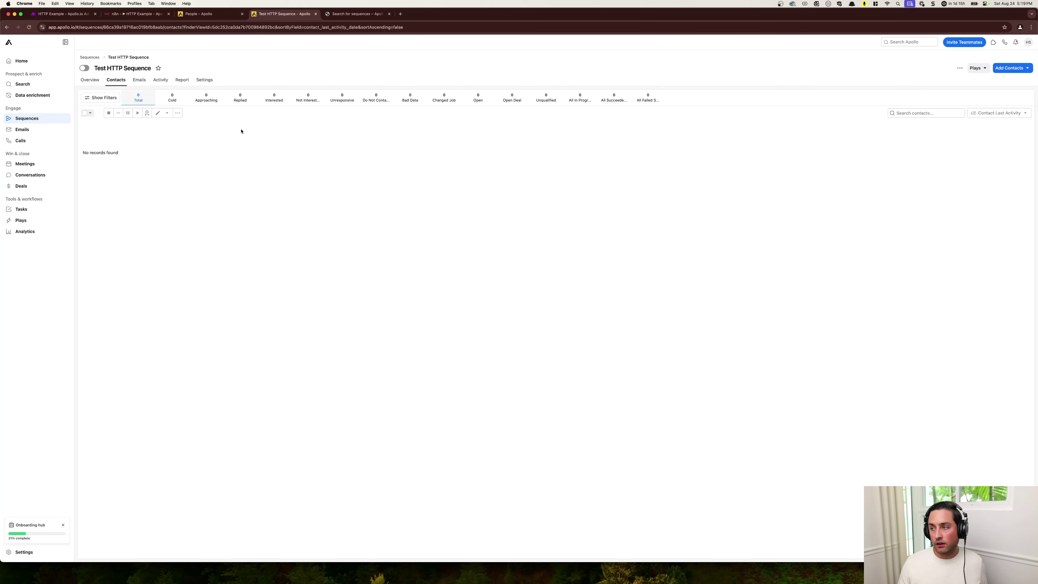
key("super+r")
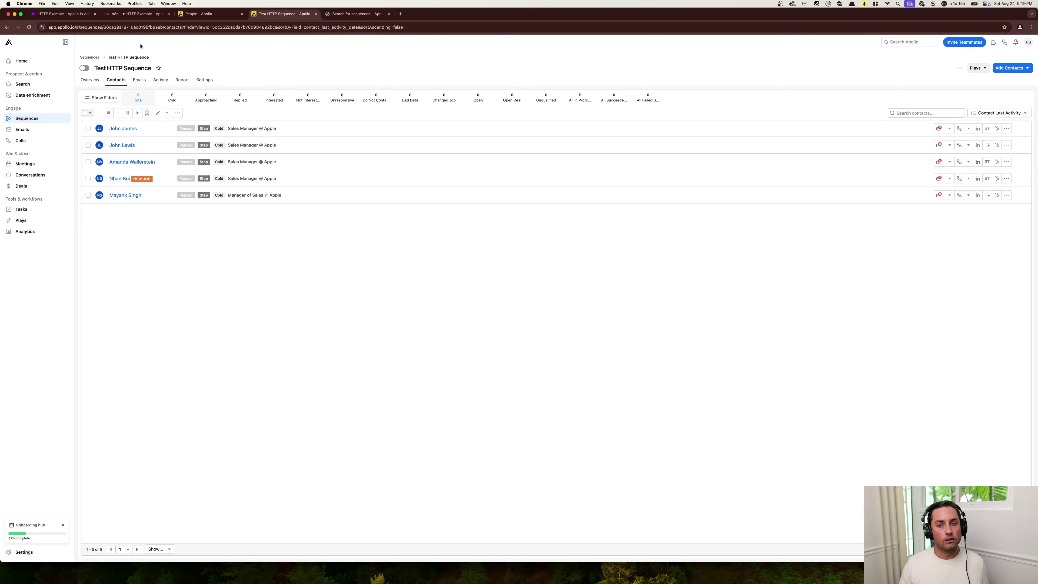
key("super+1")
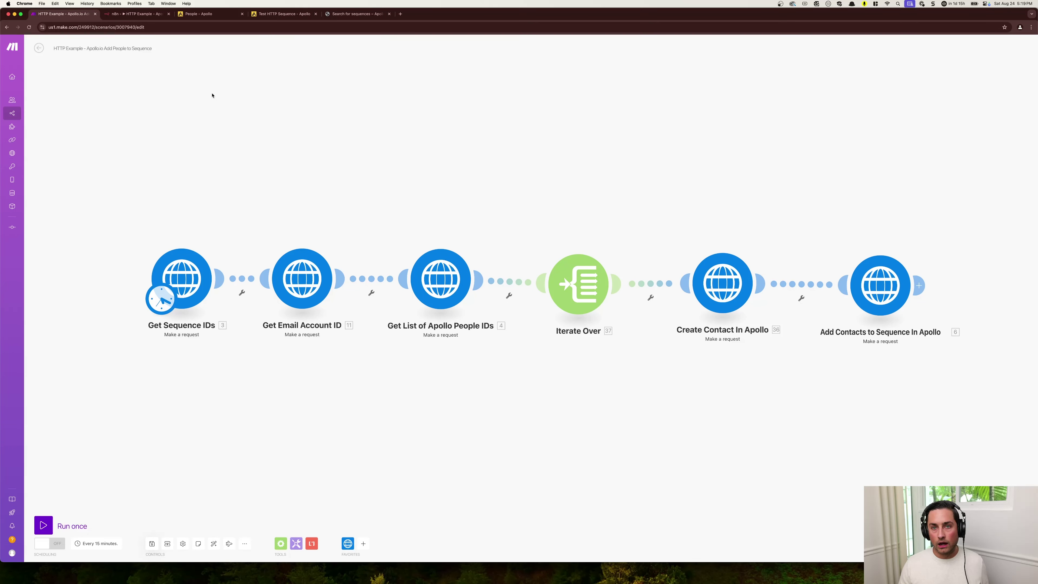
Step: Add an empty module above the scenario, search the apps for apollo, and show all of Apollo's modules
right_click(247, 118)
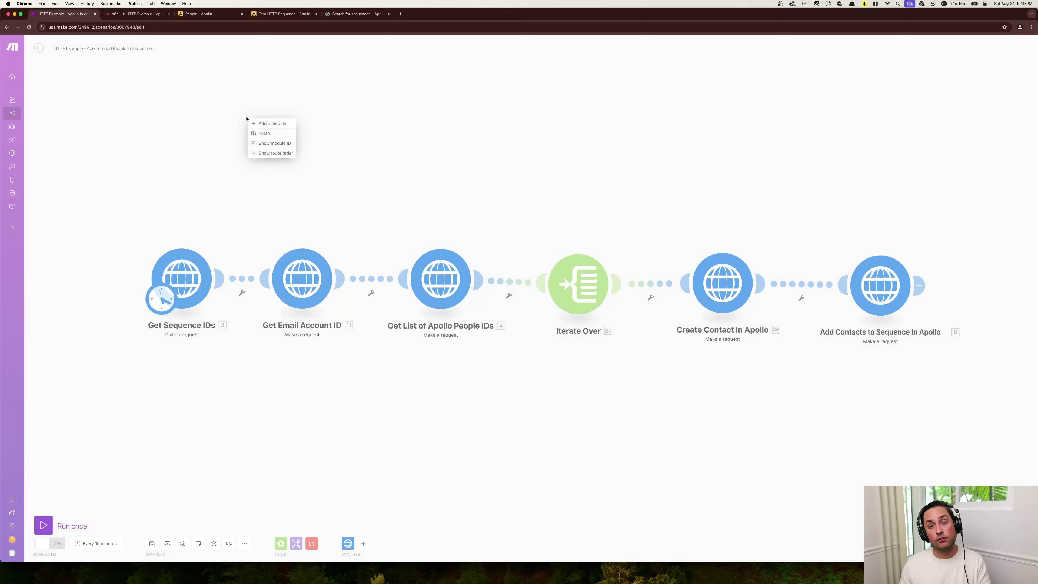
left_click(262, 124)
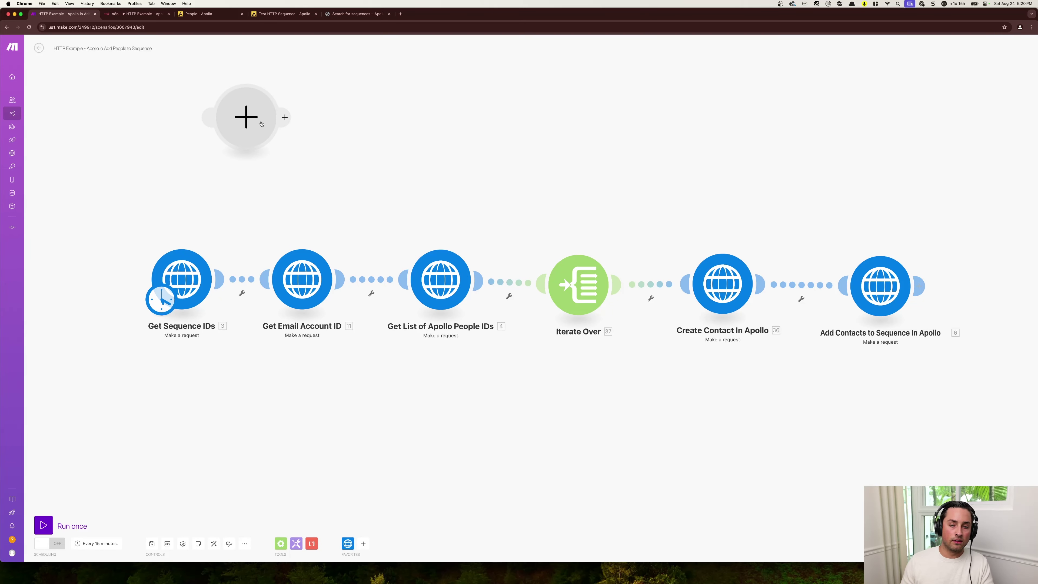
type("apo")
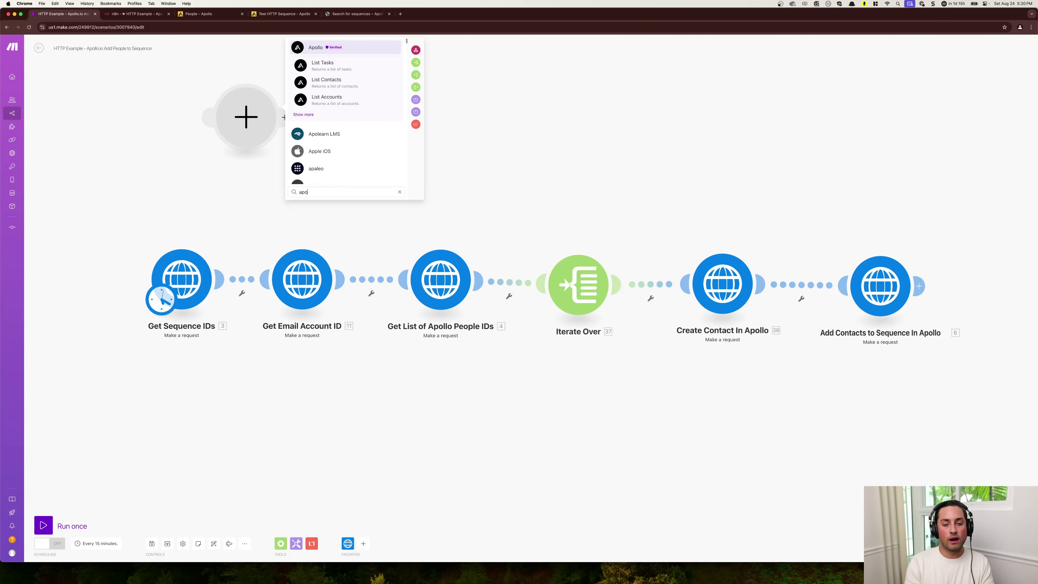
type("llo")
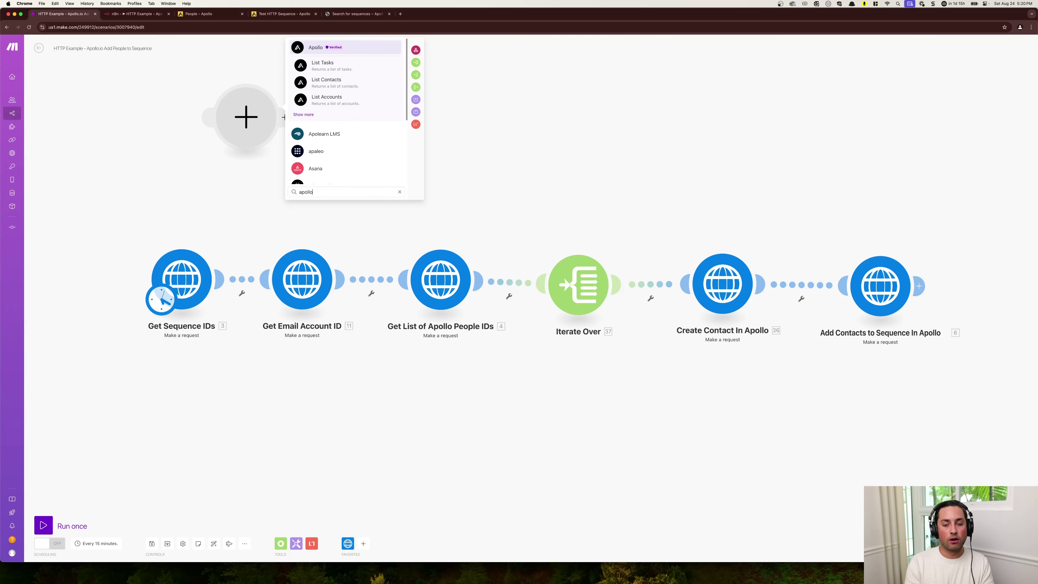
left_click(311, 115)
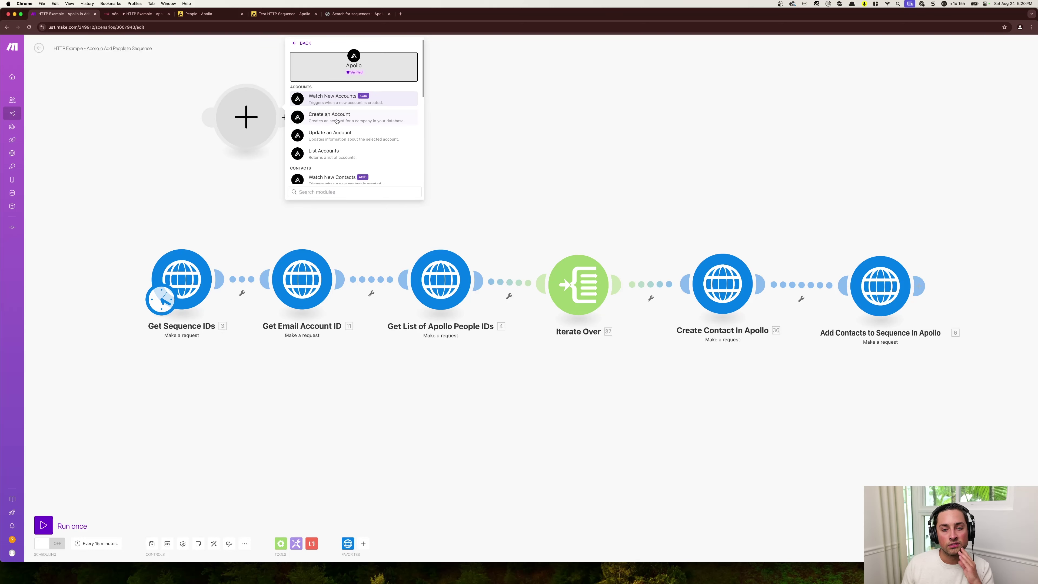
Step: Examine the available Apollo modules from Accounts through Make an API Call, then close the list and remove the empty module
scroll(339, 123, "down", 1)
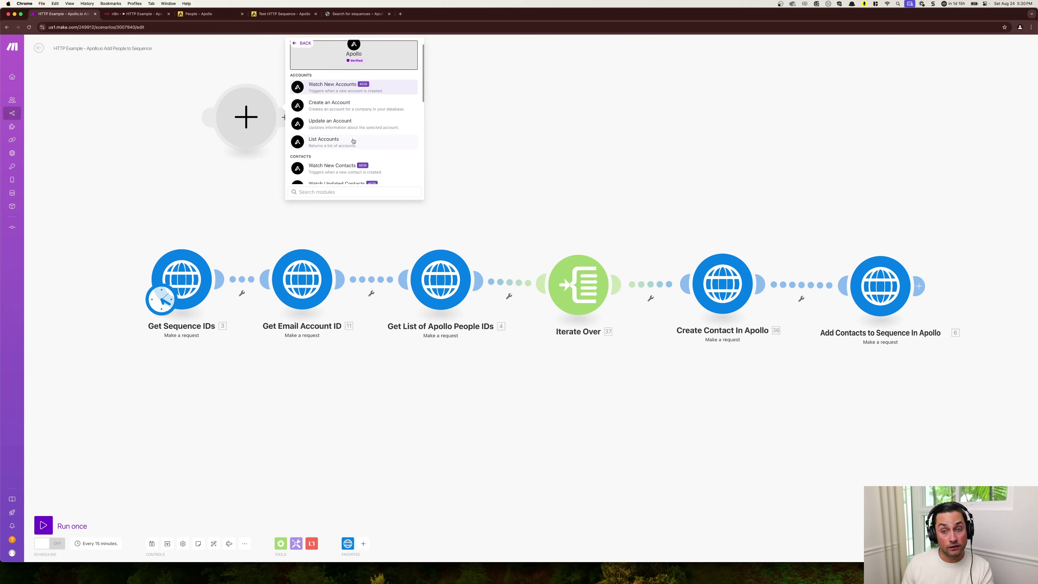
scroll(353, 141, "down", 5)
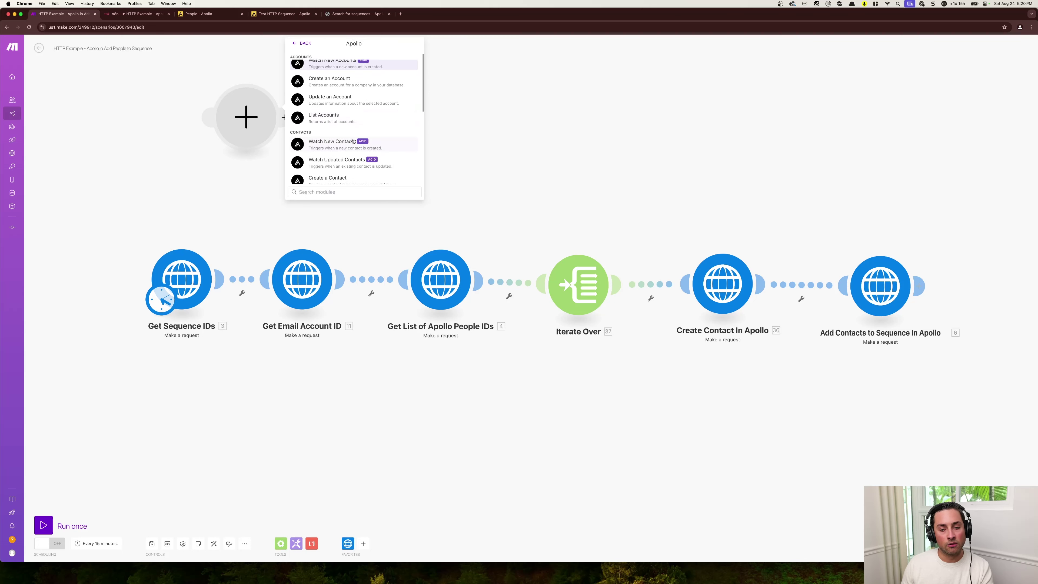
scroll(354, 143, "down", 3)
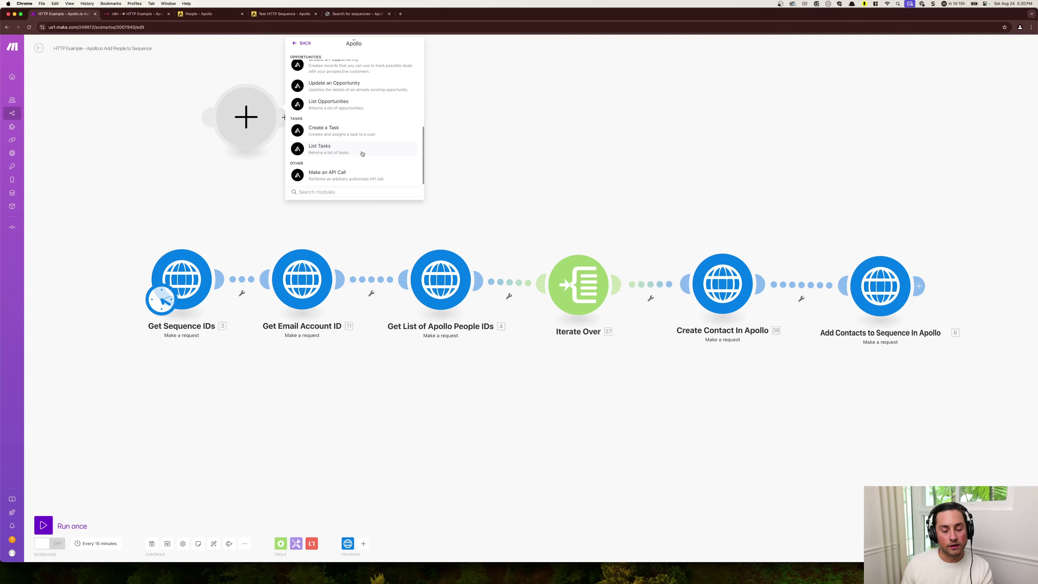
scroll(362, 153, "up", 6)
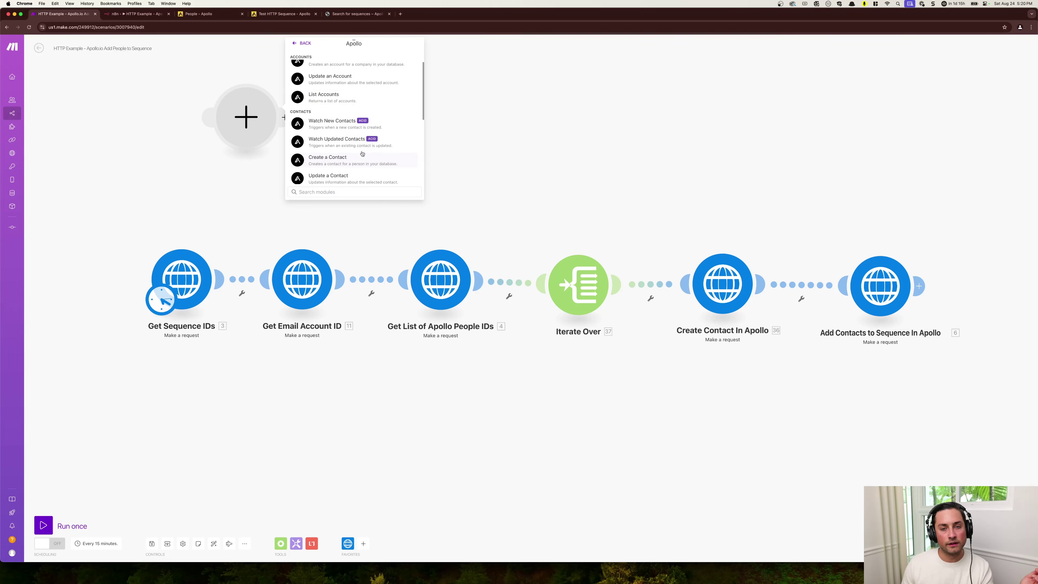
scroll(362, 154, "up", 3)
scroll(363, 156, "down", 2)
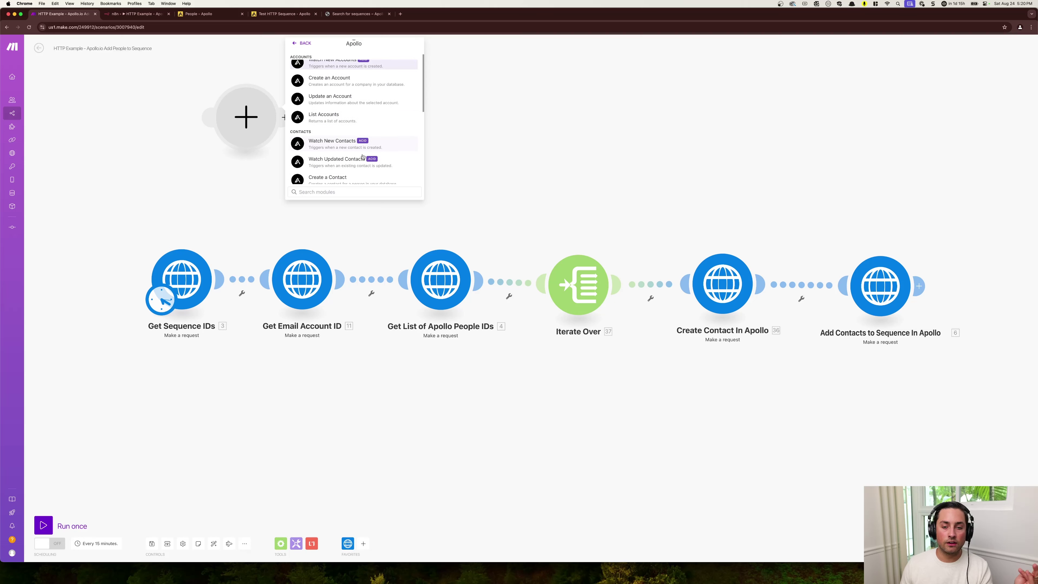
scroll(362, 157, "up", 2)
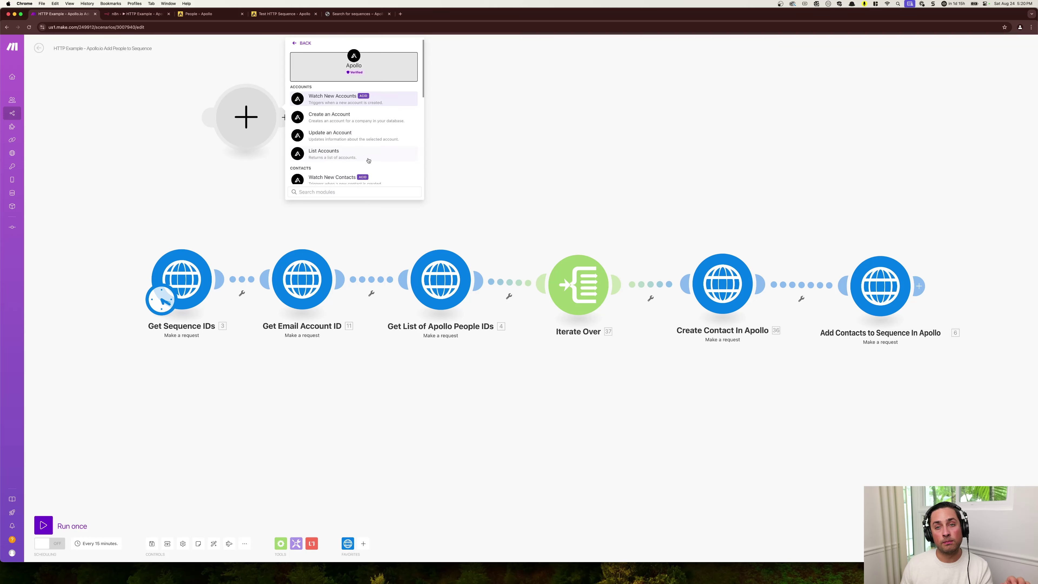
scroll(369, 158, "down", 10)
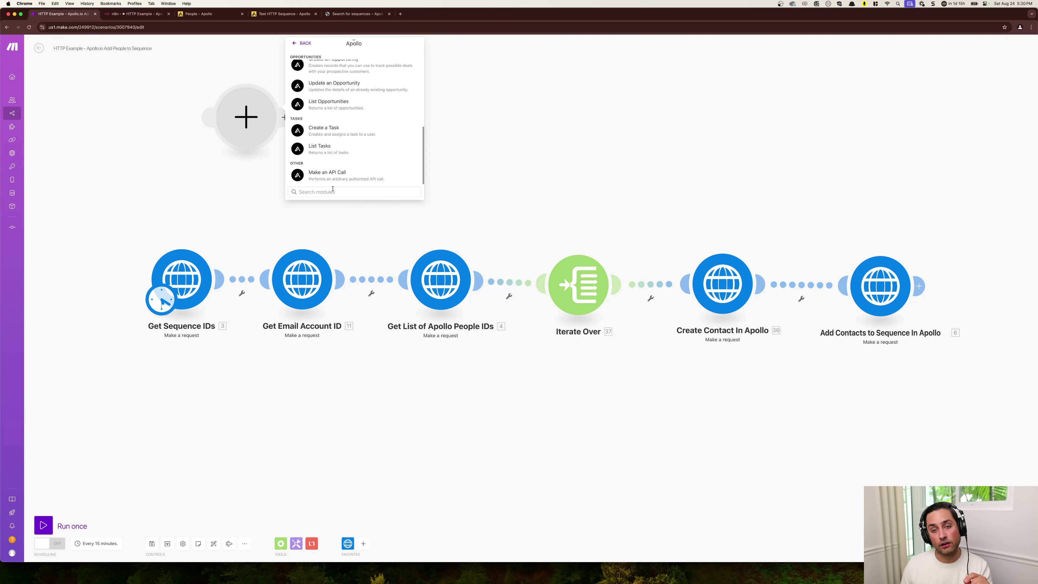
left_click(249, 193)
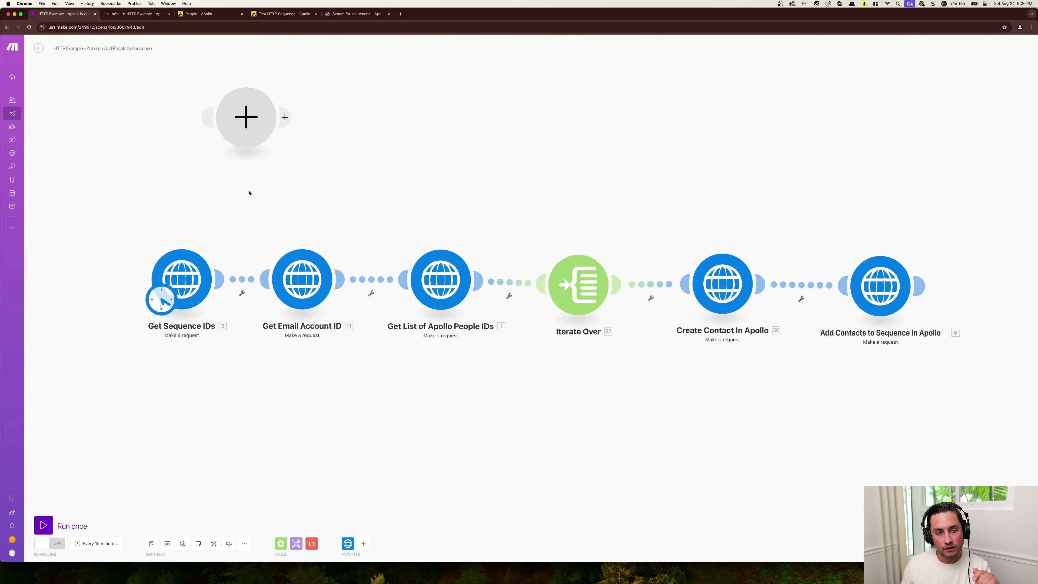
left_click(266, 150)
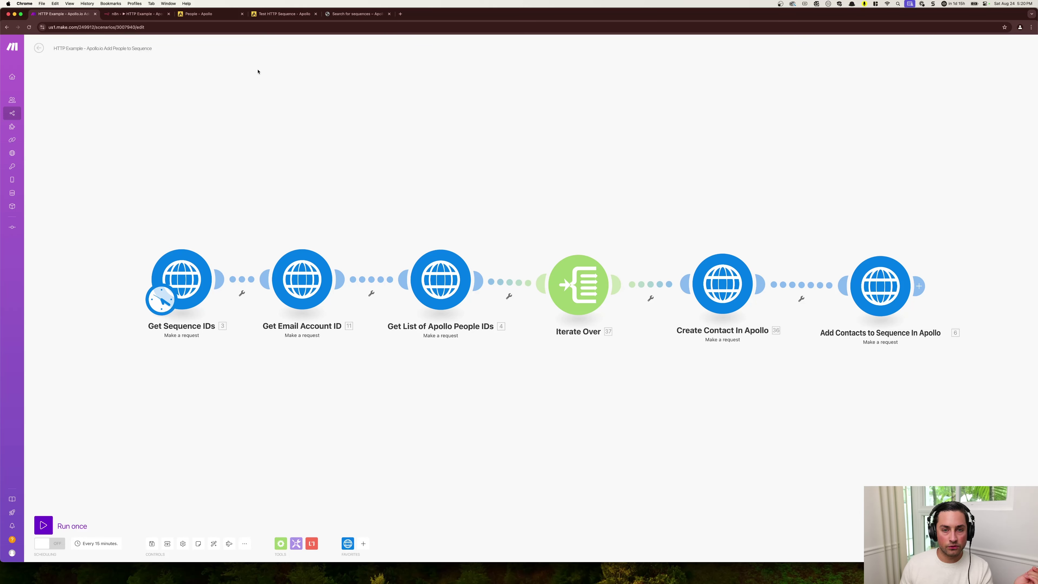
Step: Open the Authentication section of the Apollo API docs and examine the X-Api-Key header in the sample request
left_click(356, 14)
left_click(24, 94)
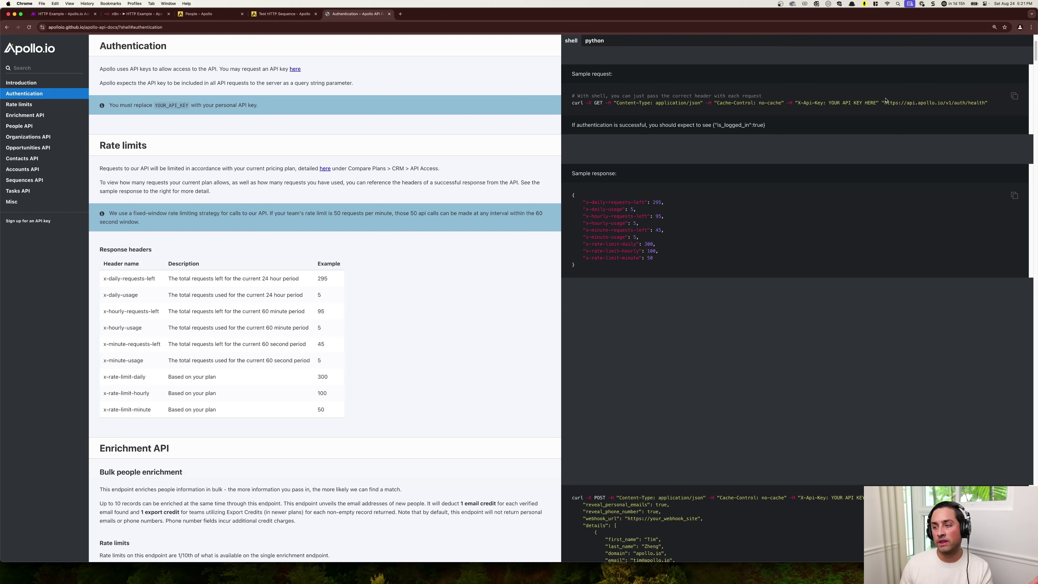
left_click_drag(837, 103, 840, 103)
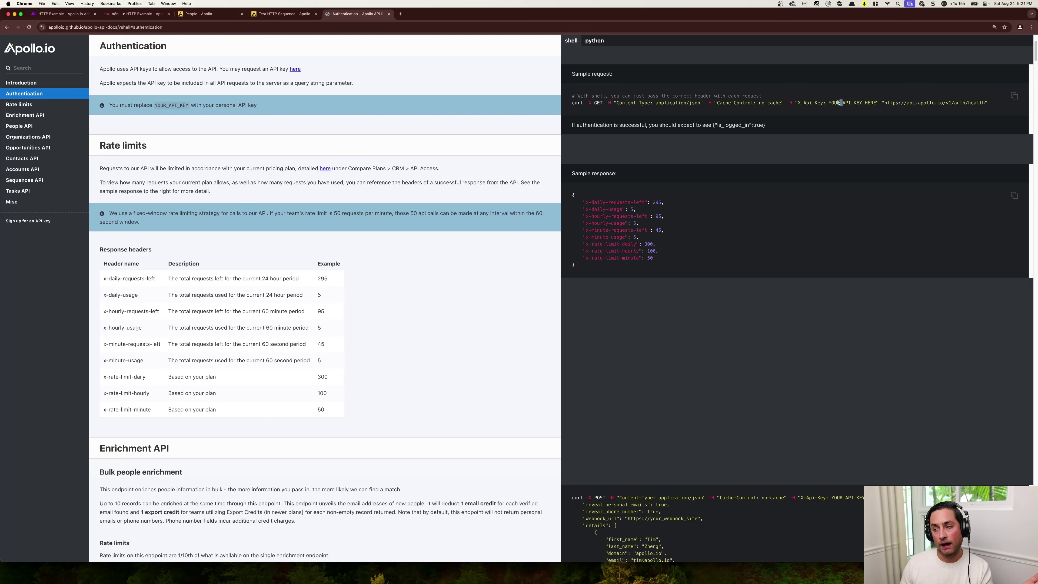
left_click(634, 124)
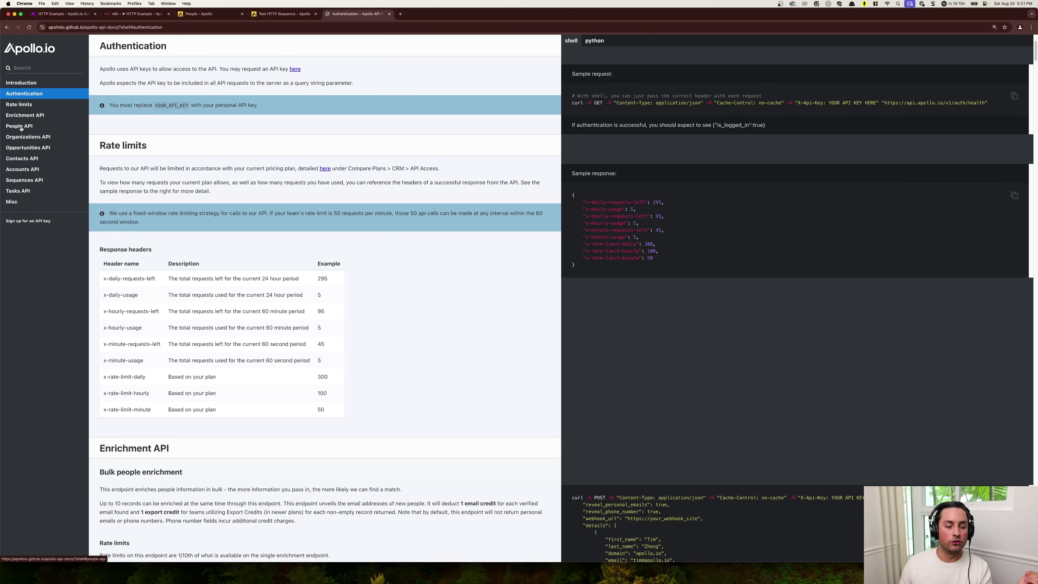
Step: Examine the search endpoints of the Sequences API and the People API in the Apollo docs
left_click(25, 181)
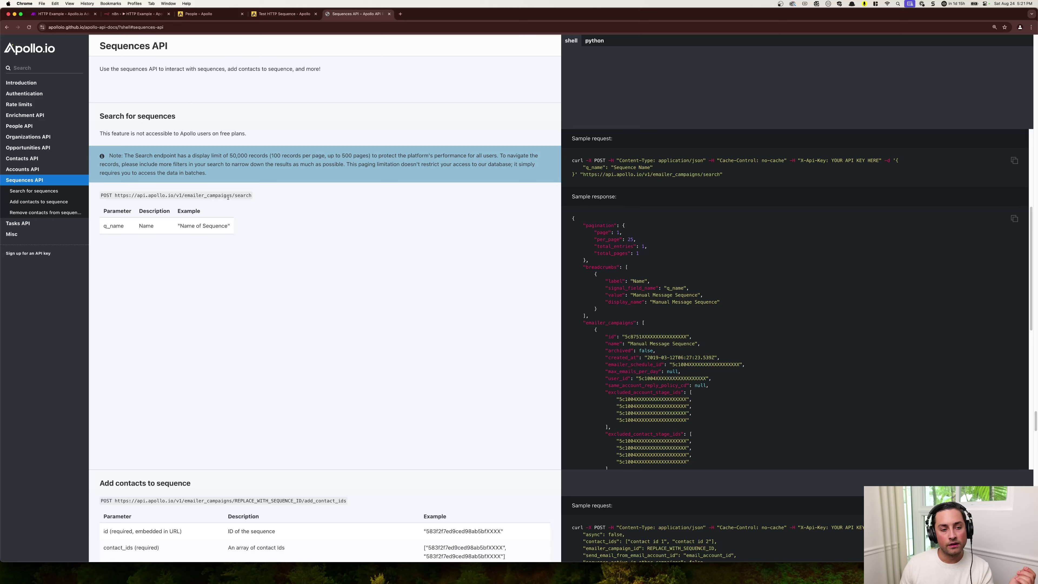
left_click(24, 127)
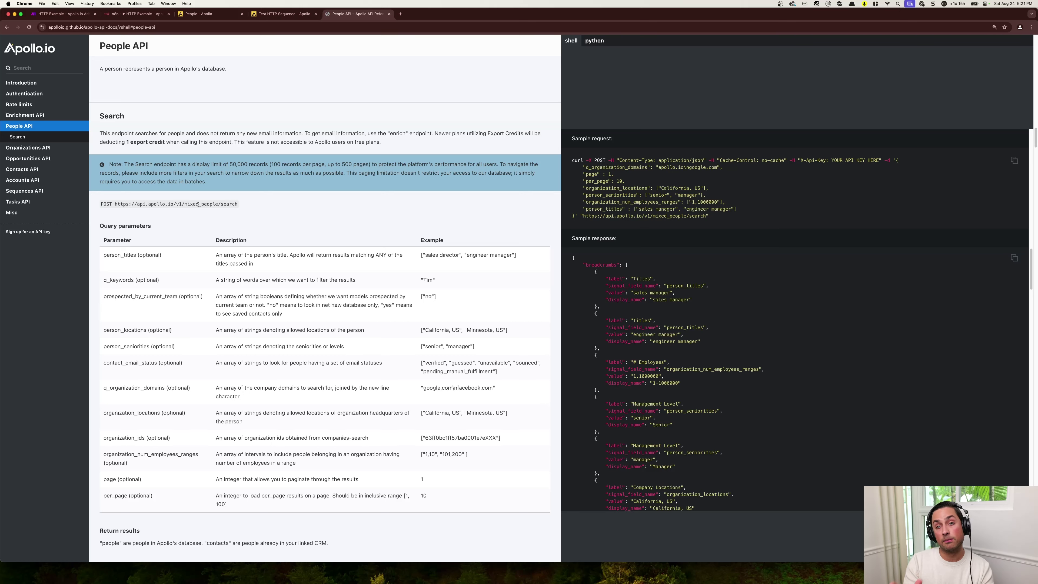
scroll(199, 206, "down", 1)
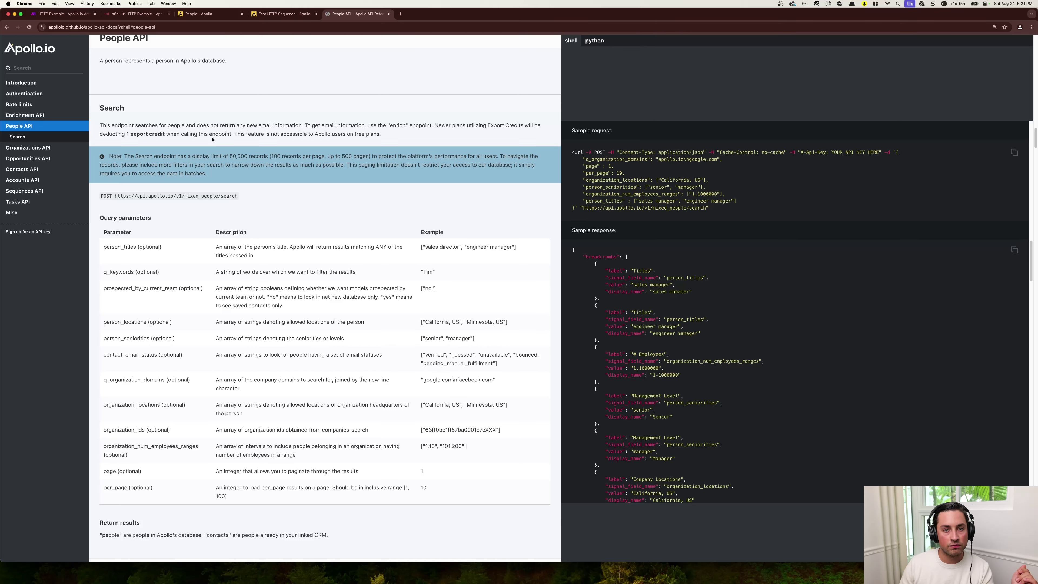
Step: Return to Make, examine the URL and request content of the Get Sequence IDs module, and close its settings
left_click(60, 15)
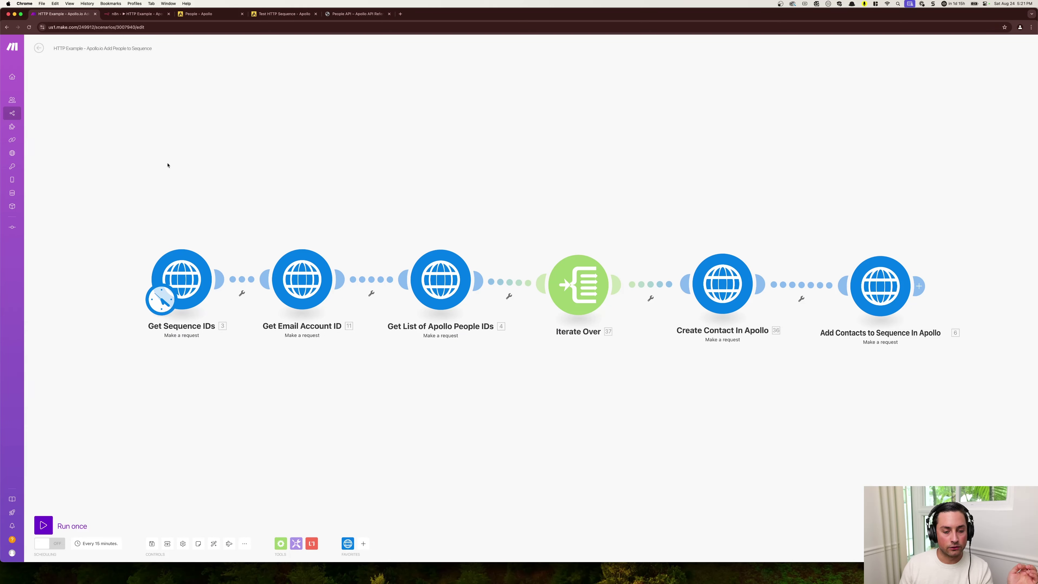
scroll(227, 194, "left", 2)
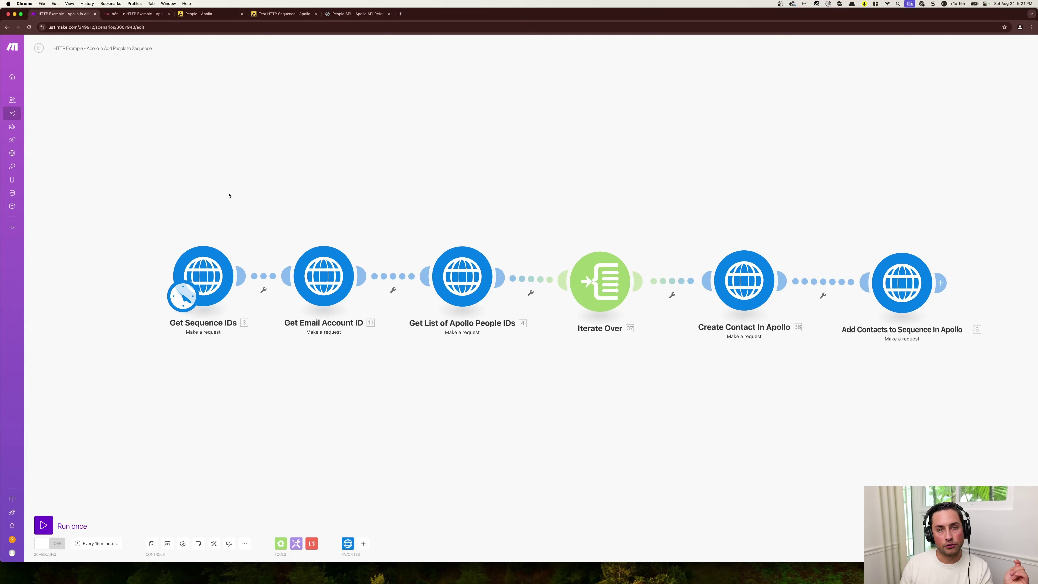
left_click(217, 265)
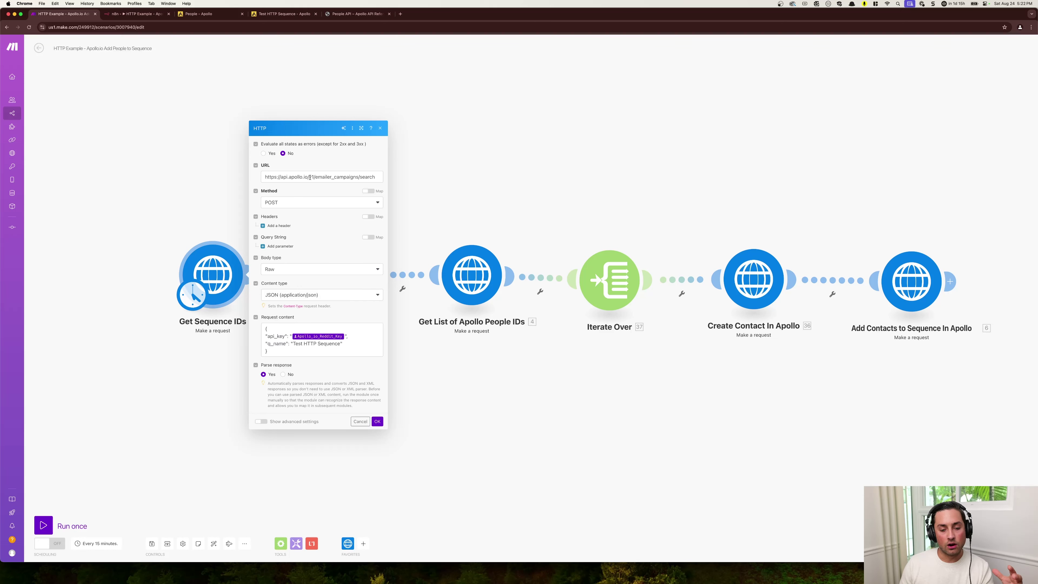
left_click(330, 177)
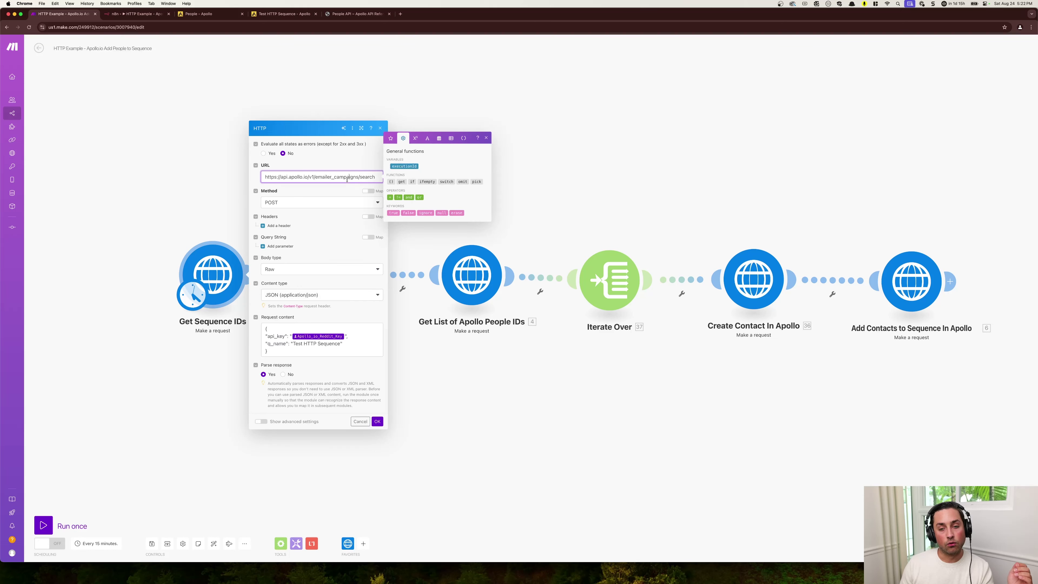
left_click(280, 338)
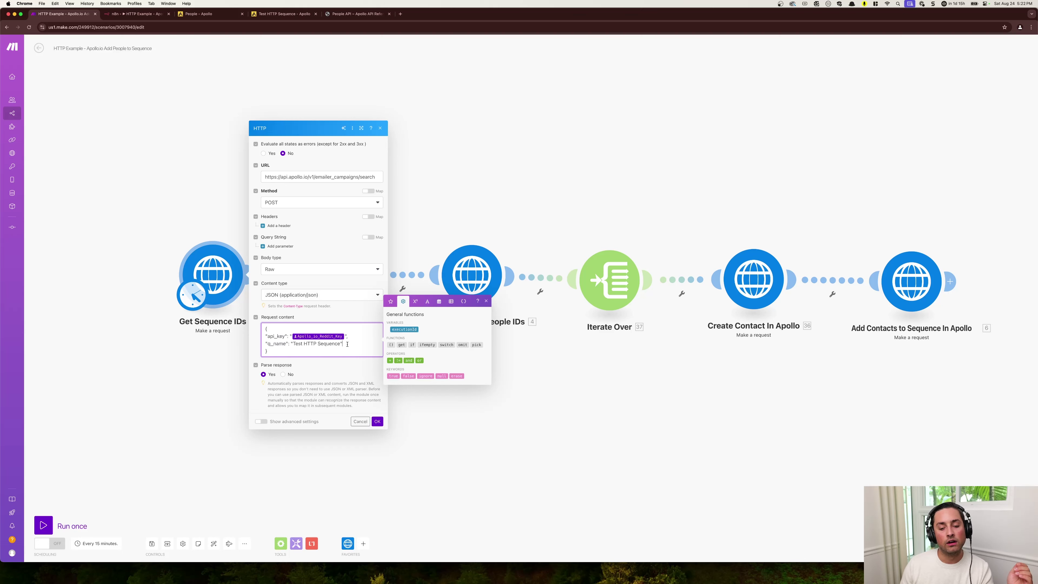
left_click(442, 438)
Step: Run only the Get Sequence IDs module and expand Data in its output bundle
right_click(230, 281)
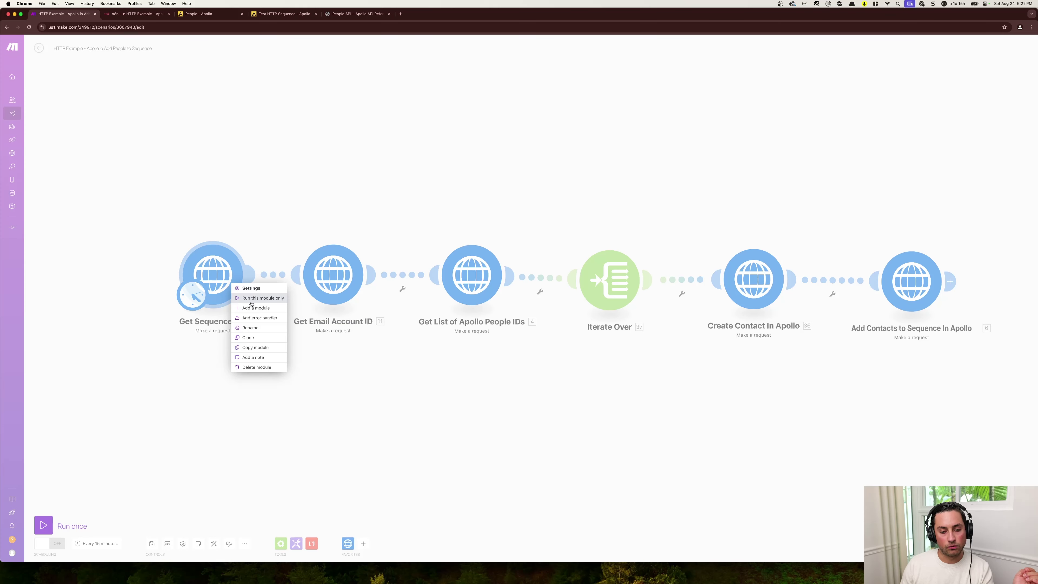
left_click(251, 302)
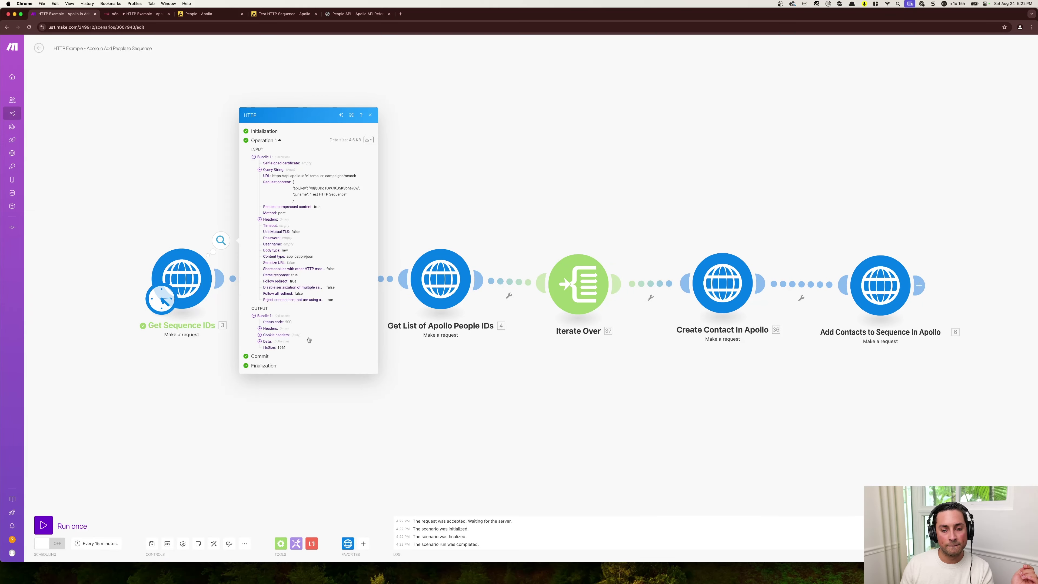
left_click(259, 341)
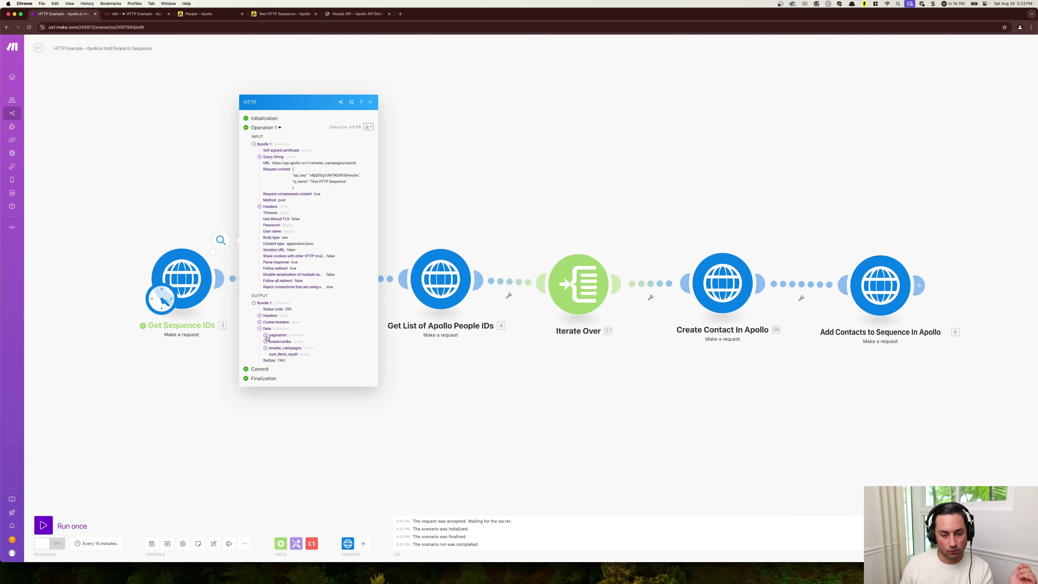
Step: Expand the first entry of emailer_campaigns in the Get Sequence IDs output, highlight its id value, and close the output
left_click(267, 347)
left_click(272, 351)
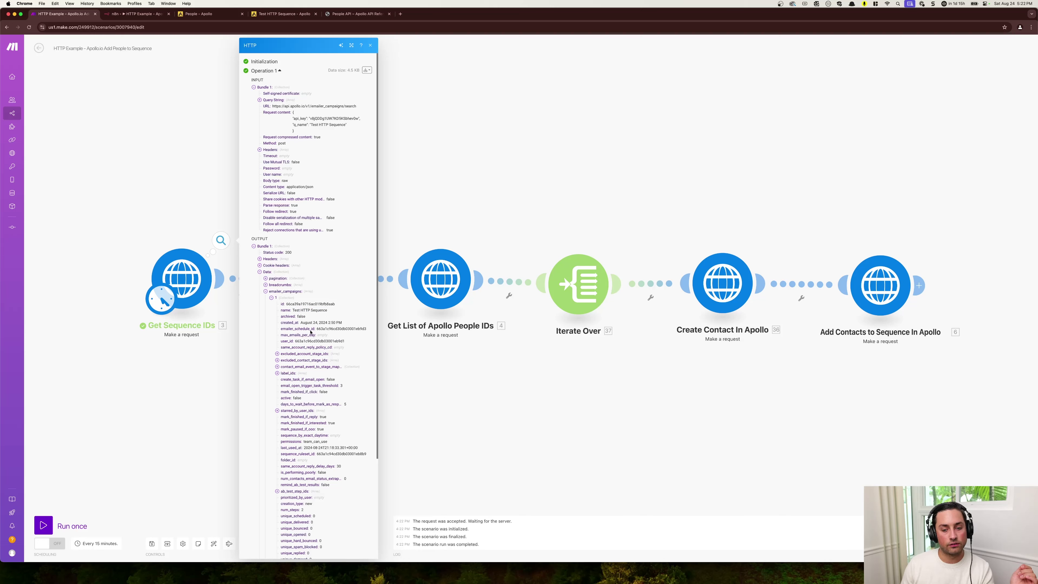
double_click(304, 303)
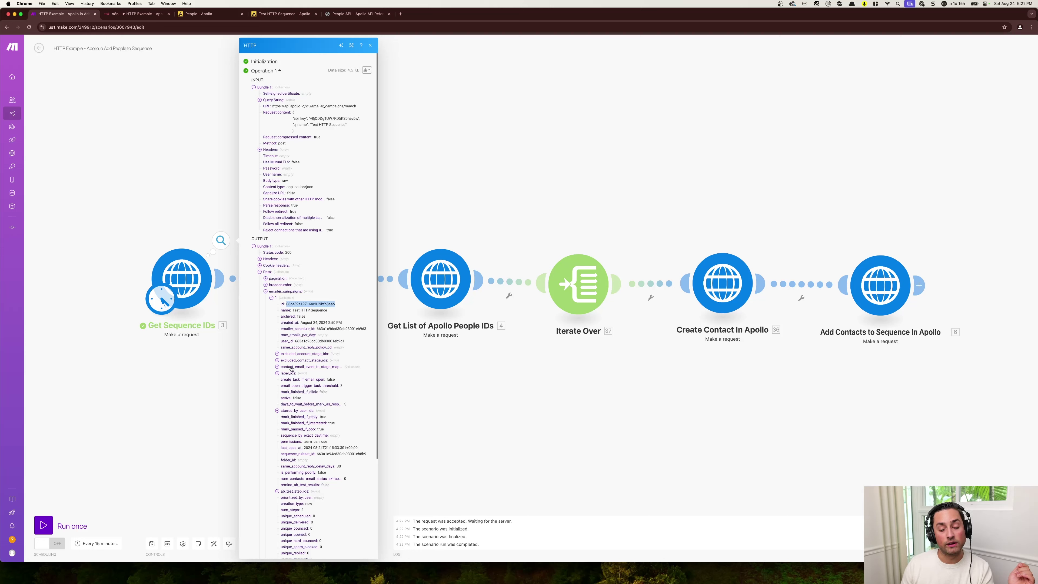
left_click(181, 380)
Step: Examine the request URL and API key placement in the Get Email Account ID settings, comparing them with the Get Sequence IDs settings
left_click(303, 289)
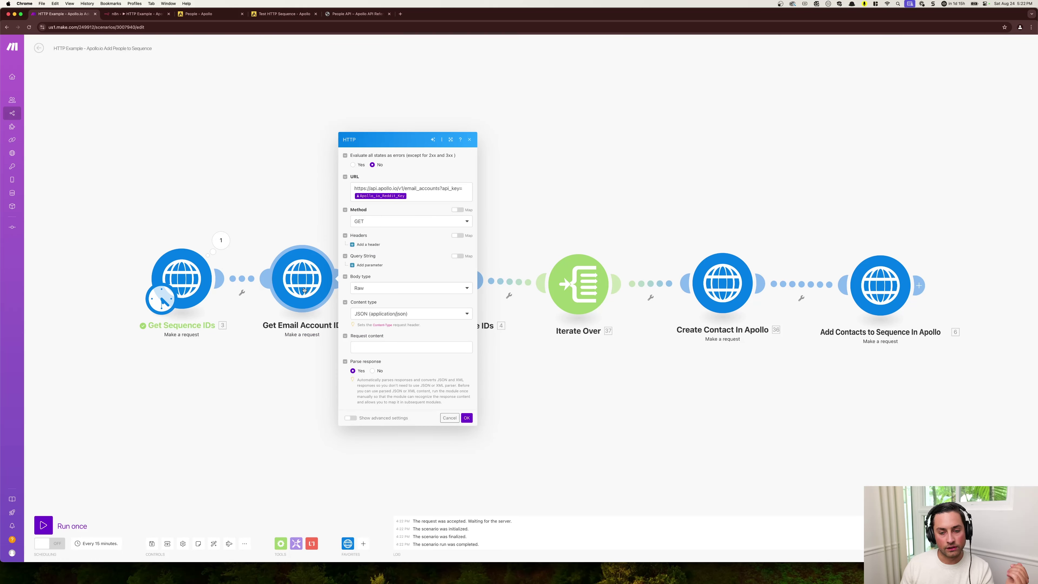
left_click(427, 189)
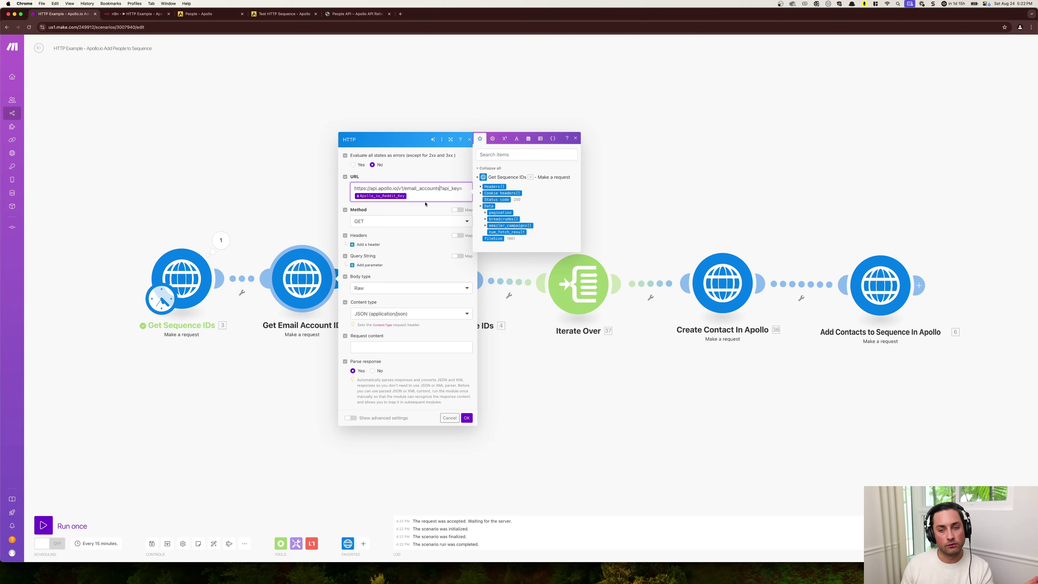
left_click(184, 284)
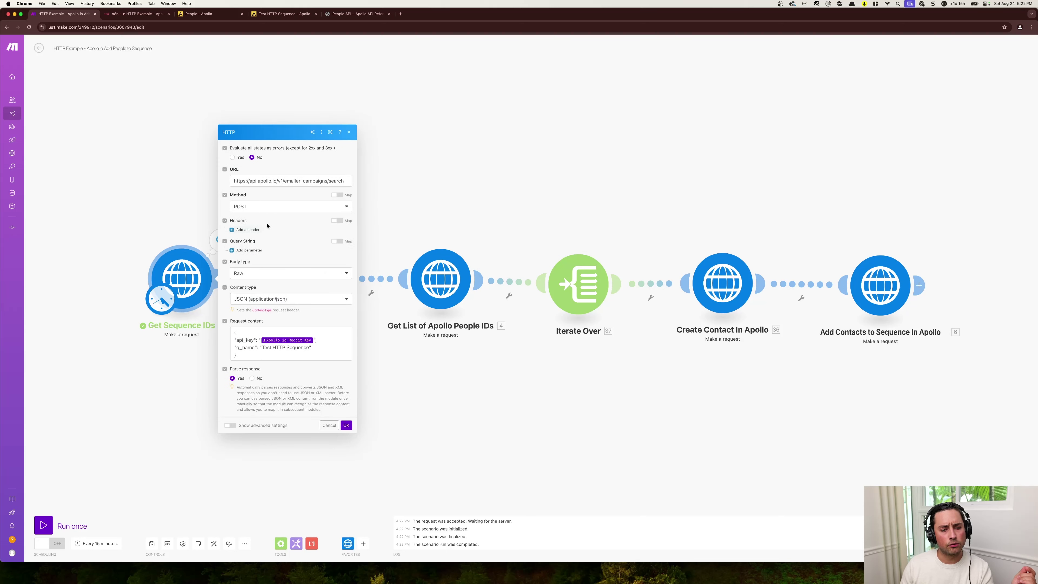
left_click(189, 230)
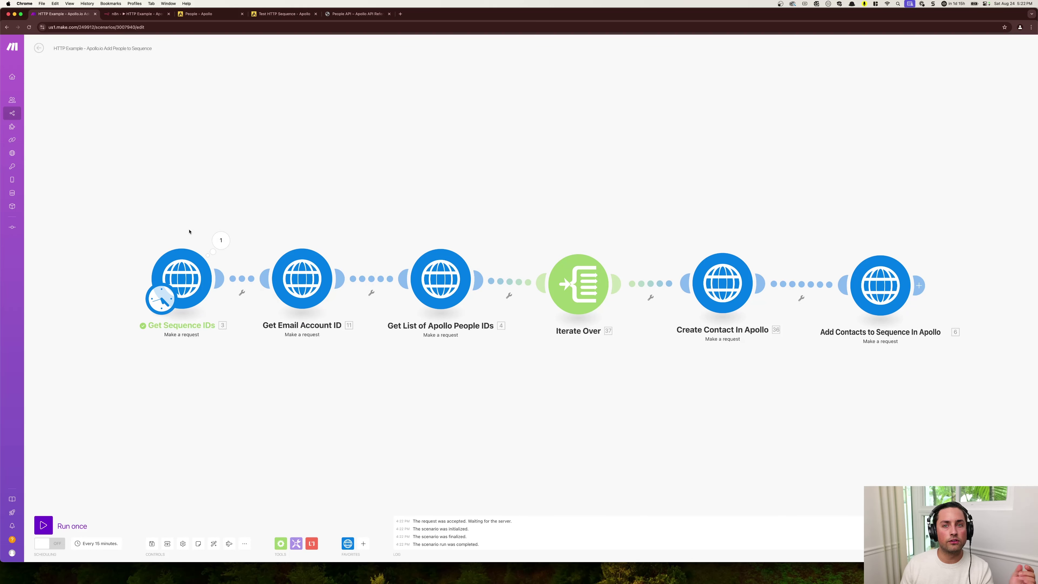
left_click(175, 285)
left_click(141, 235)
left_click(314, 280)
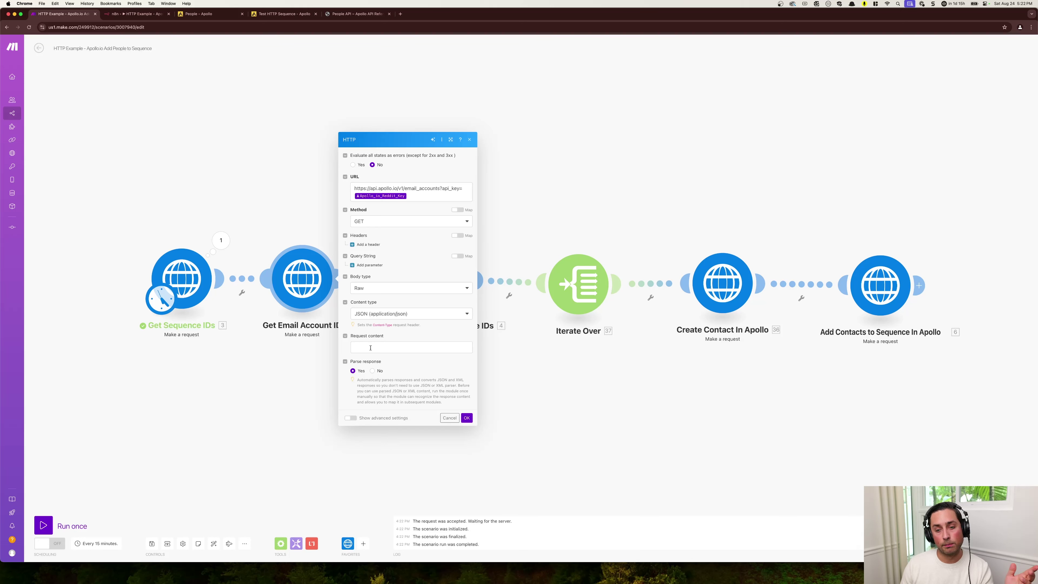
Step: Run only the Get Email Account ID module, examine the first email_accounts entry under Data in its output, and close the output
right_click(308, 287)
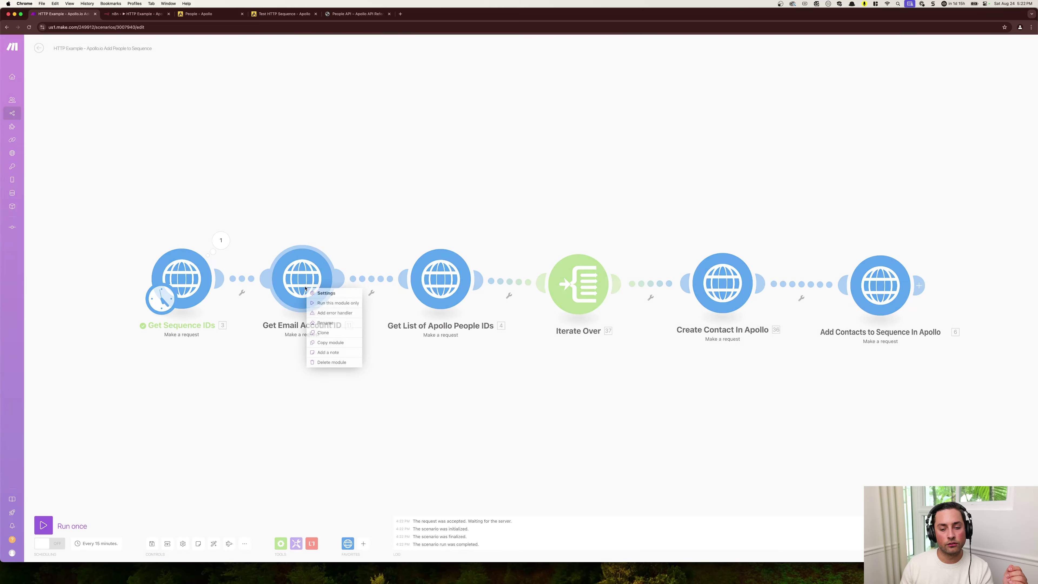
left_click(327, 302)
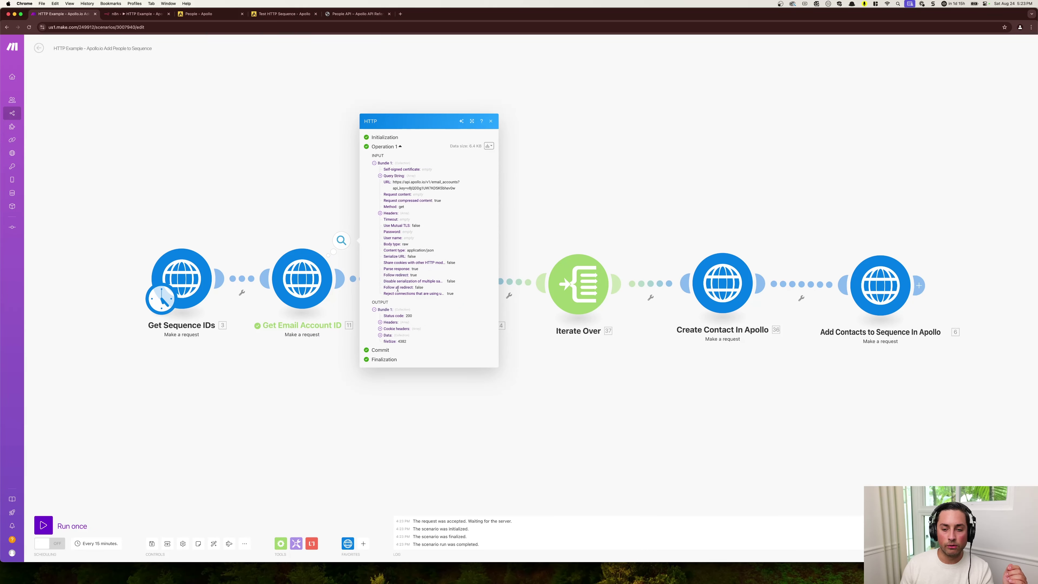
left_click(380, 335)
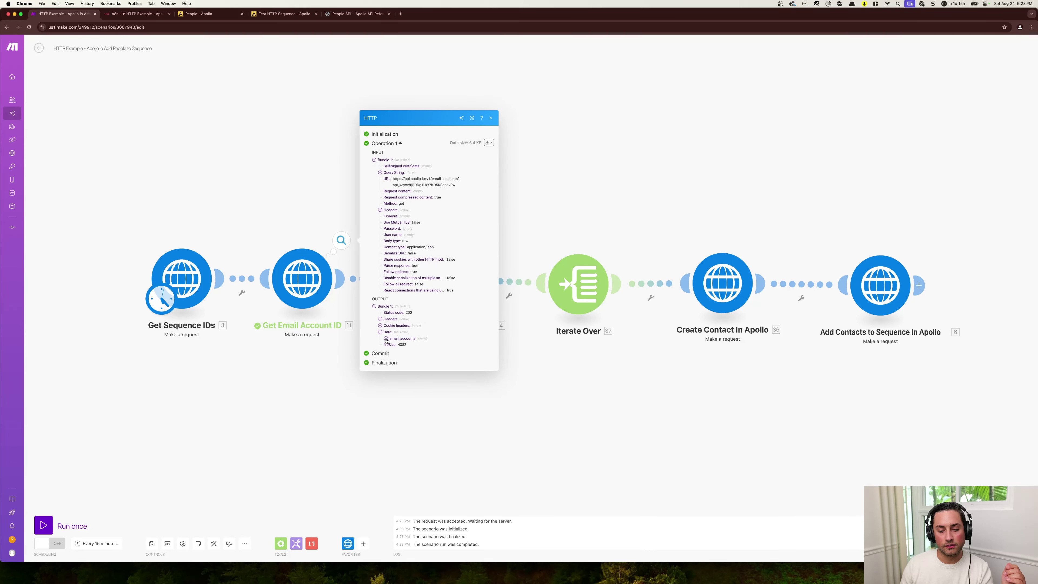
left_click(386, 338)
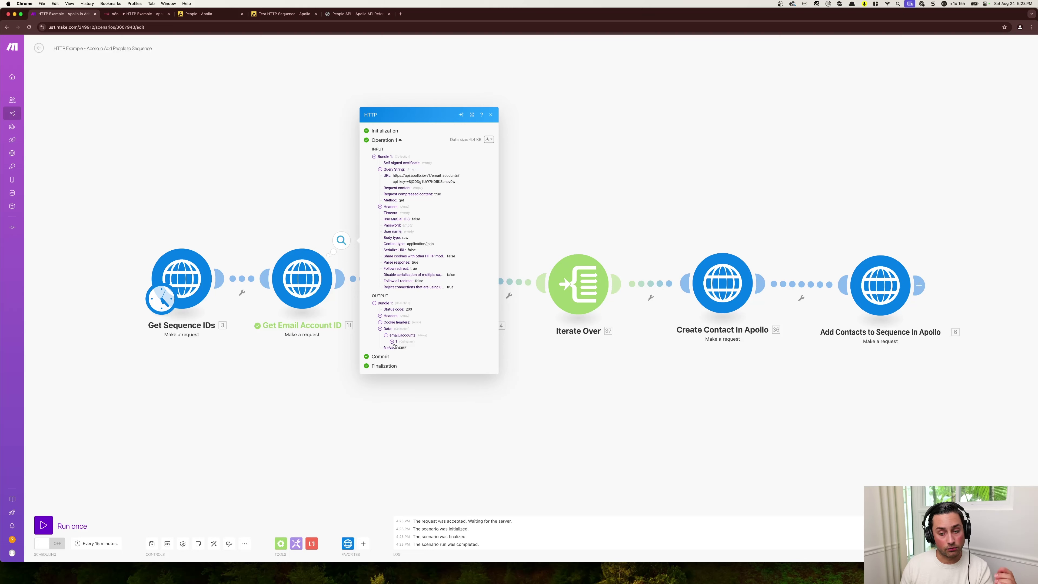
left_click(393, 343)
scroll(410, 391, "down", 1)
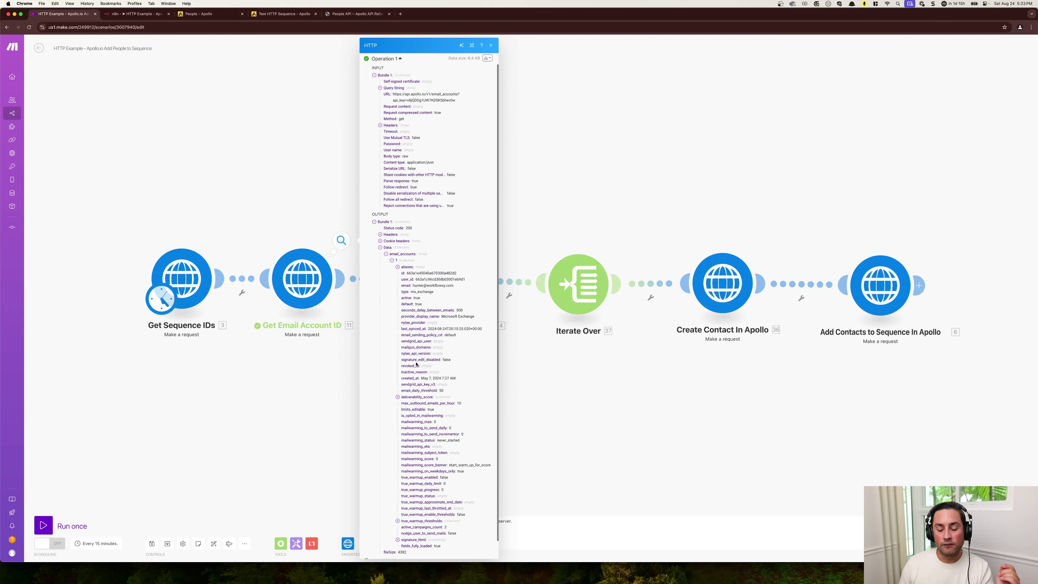
scroll(417, 364, "down", 1)
scroll(425, 291, "down", 1)
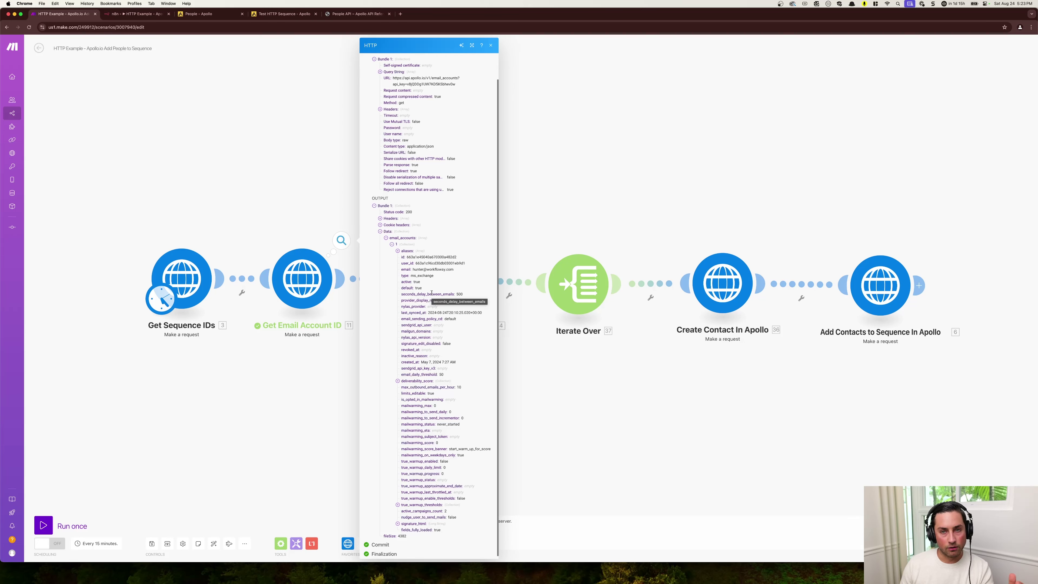
scroll(441, 300, "down", 1)
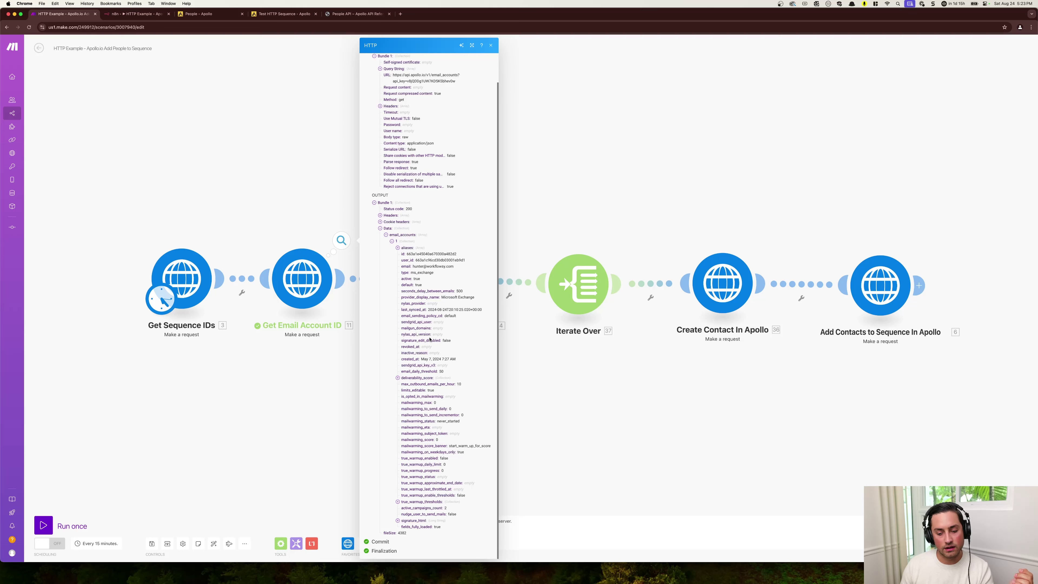
left_click(582, 394)
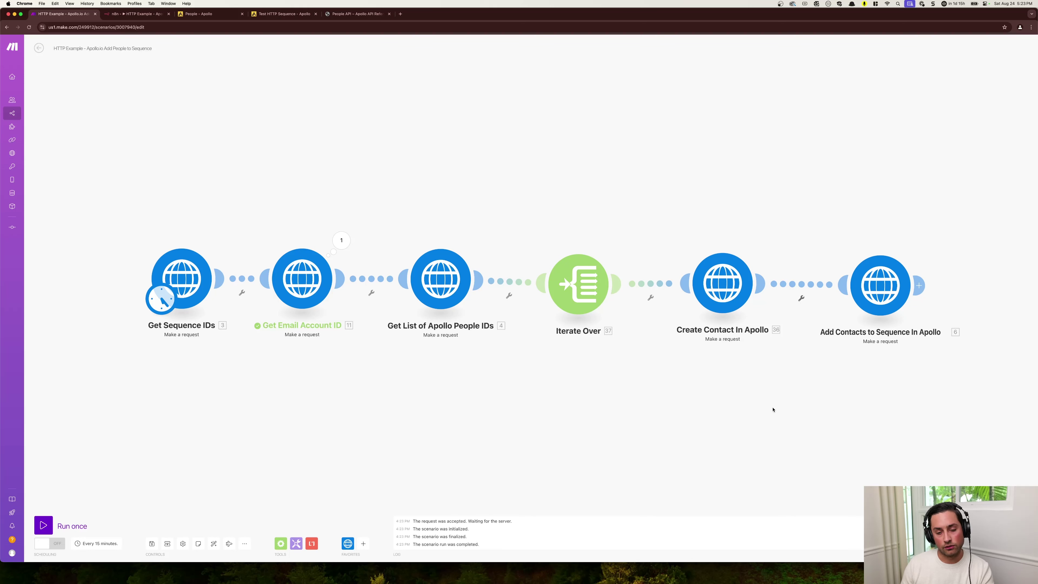
Step: Examine the request content and URL in the Get List of Apollo People IDs settings, and close them
left_click(421, 286)
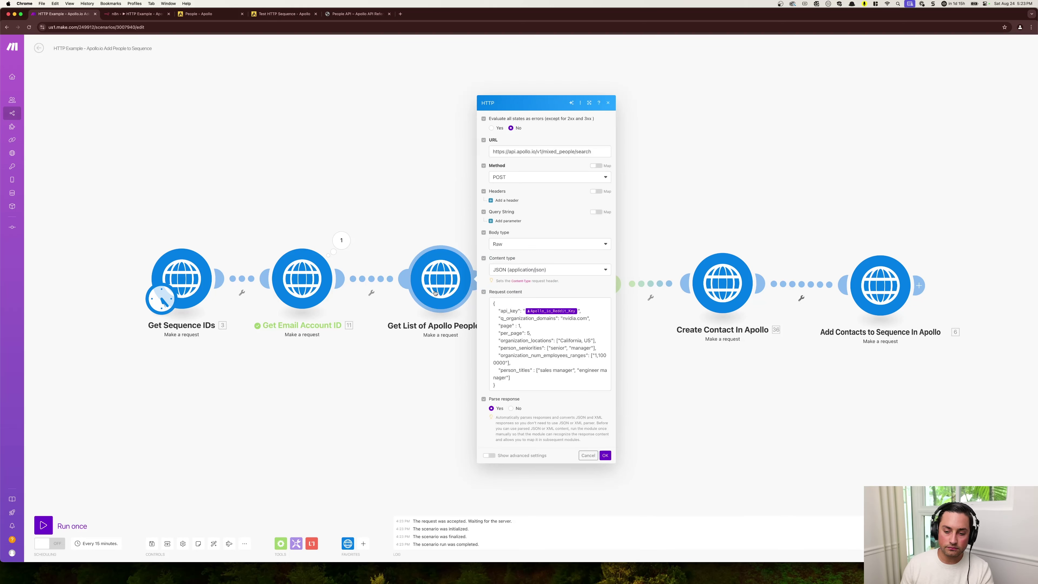
left_click(514, 333)
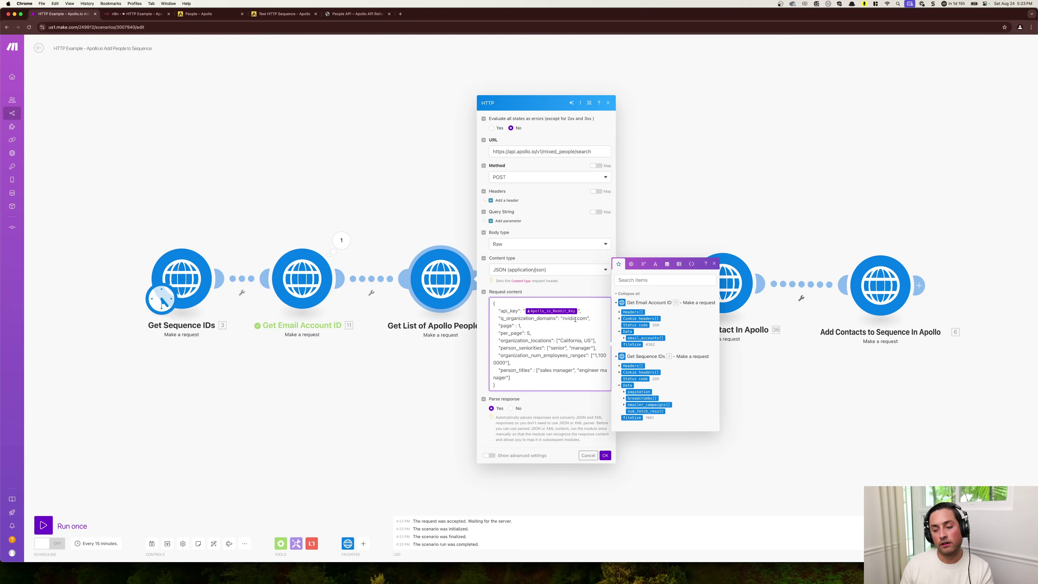
left_click(521, 152)
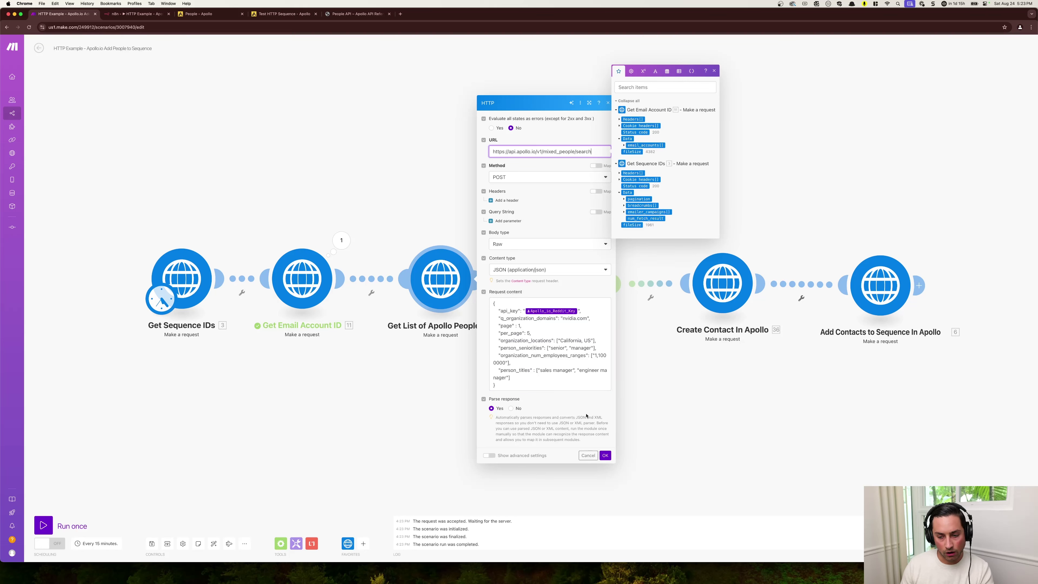
left_click(682, 450)
Step: Run only the Get List of Apollo People IDs module, examine contacts and the first people record under Data, and close the output
right_click(437, 284)
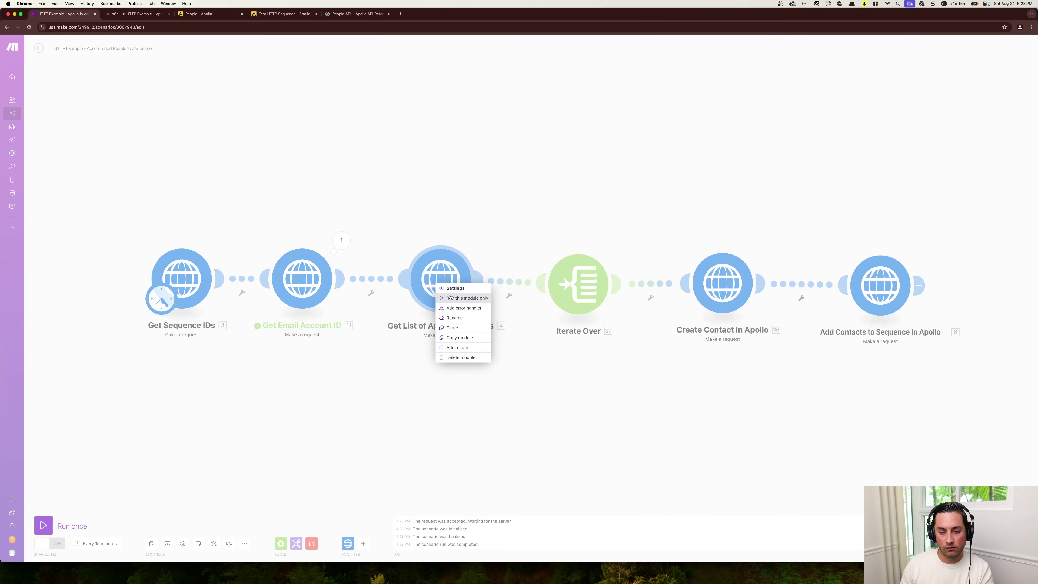
left_click(455, 303)
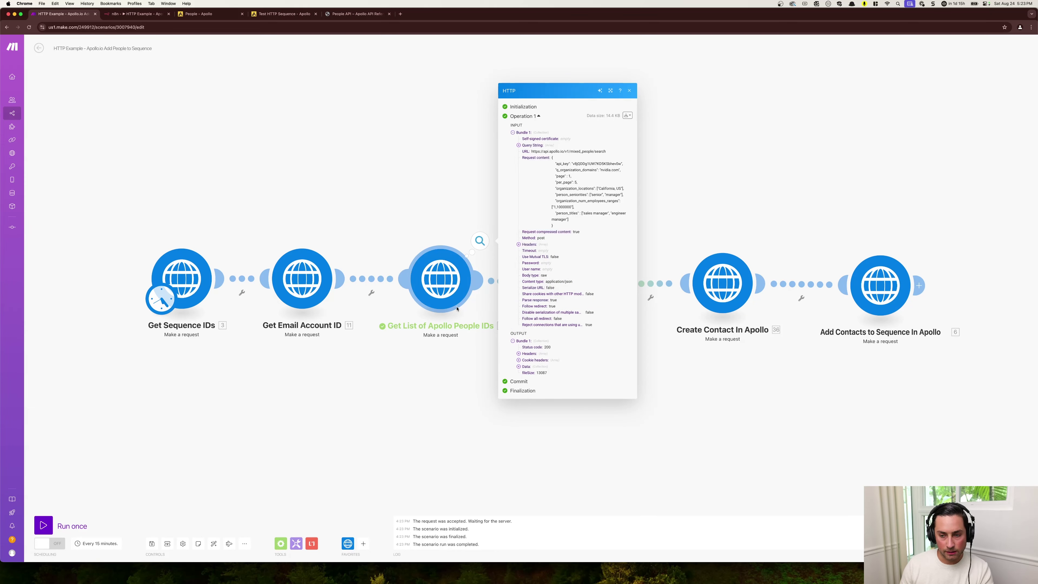
left_click(520, 367)
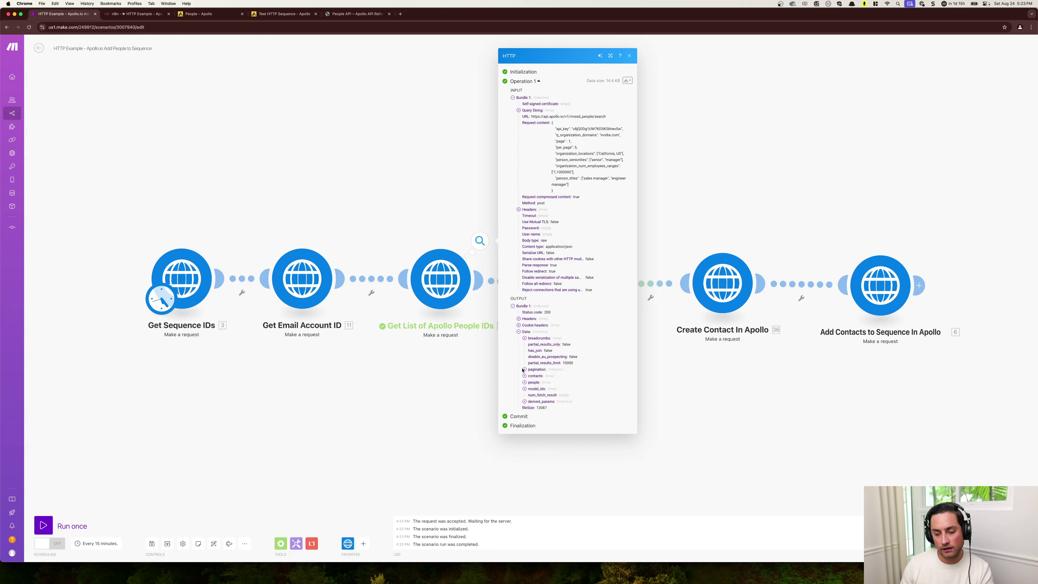
left_click(525, 376)
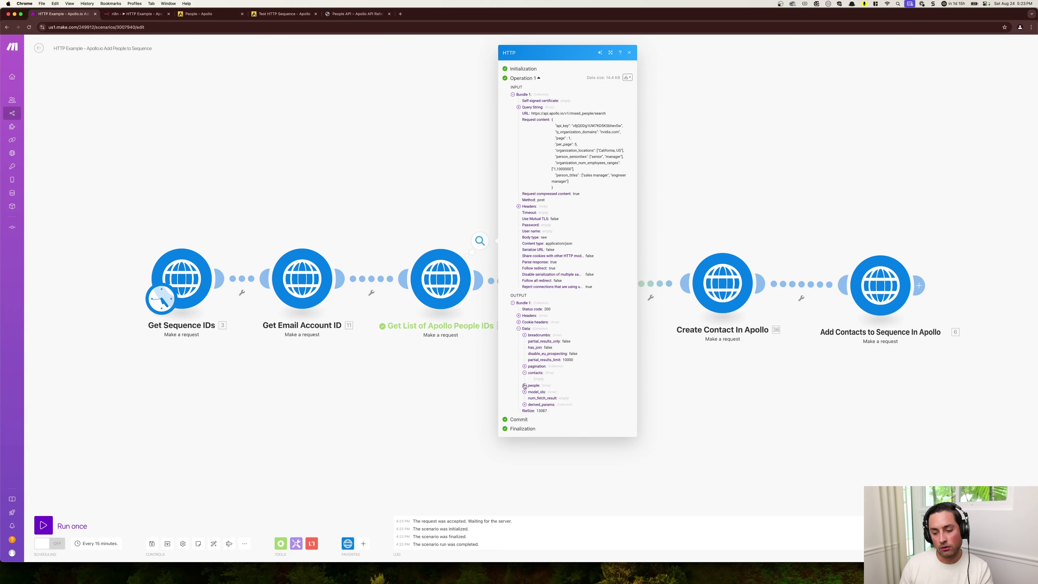
left_click(525, 381)
left_click(531, 385)
scroll(540, 397, "down", 4)
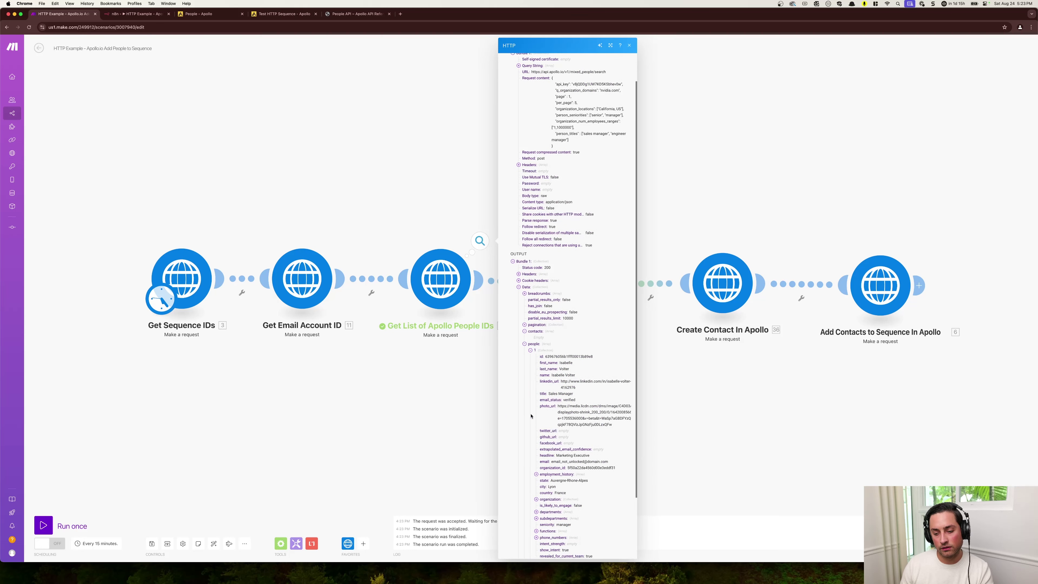
scroll(548, 400, "down", 2)
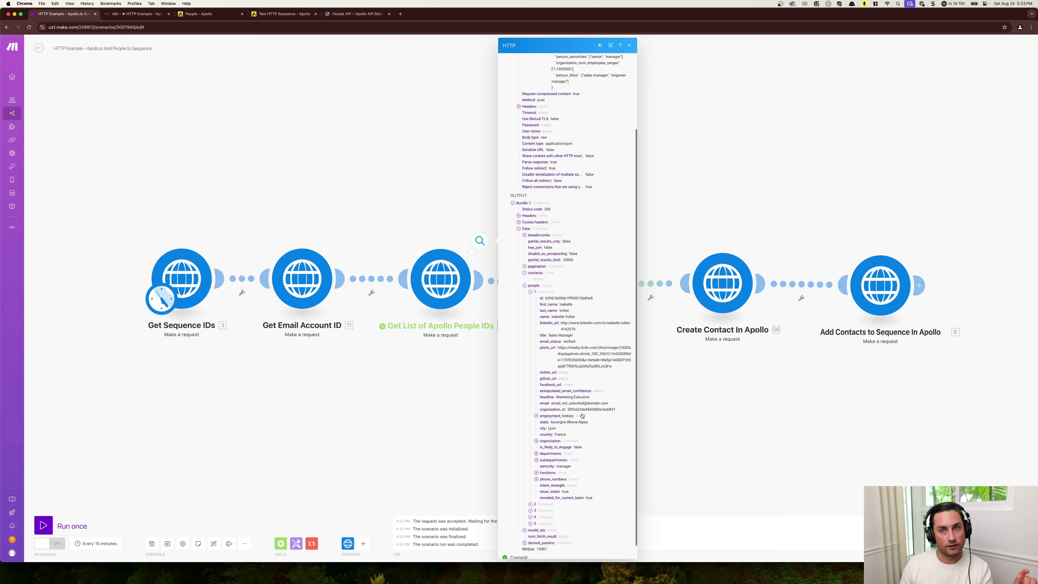
left_click(449, 420)
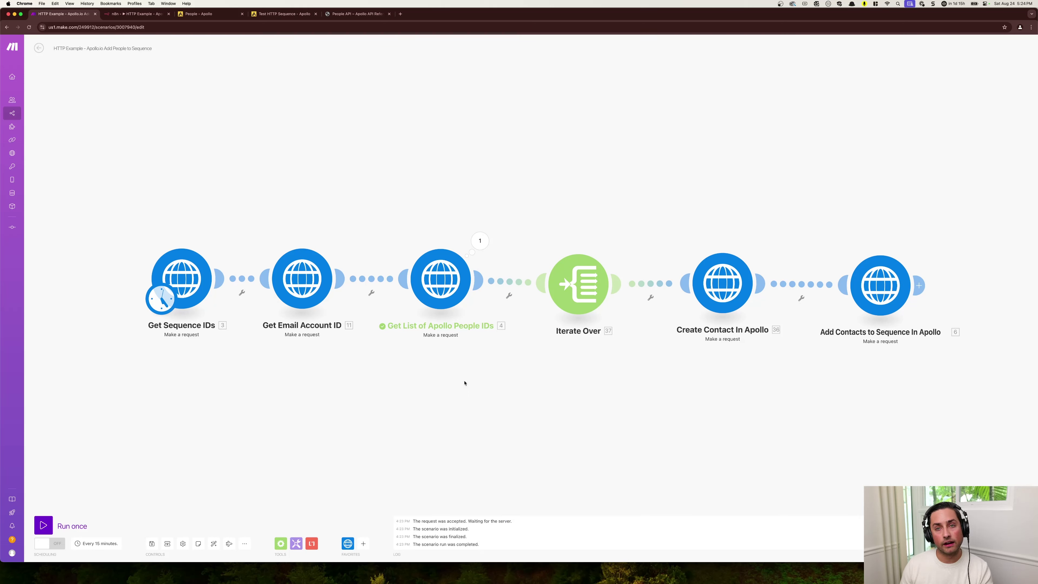
Step: Move the Iterate Over module level with the people search module, examine its Array mapping, and close its settings
left_click_drag(577, 299, 575, 292)
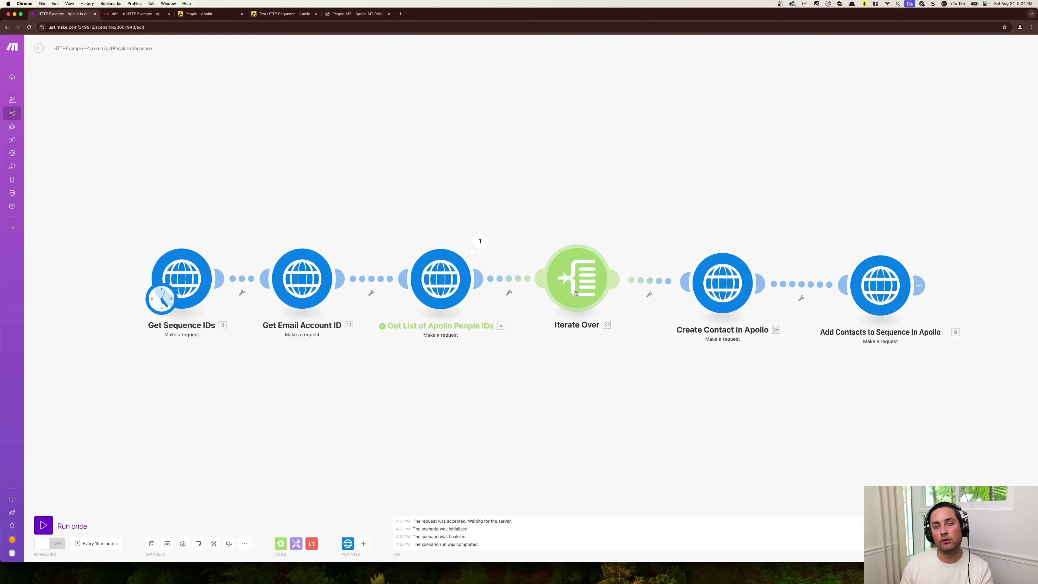
left_click(574, 282)
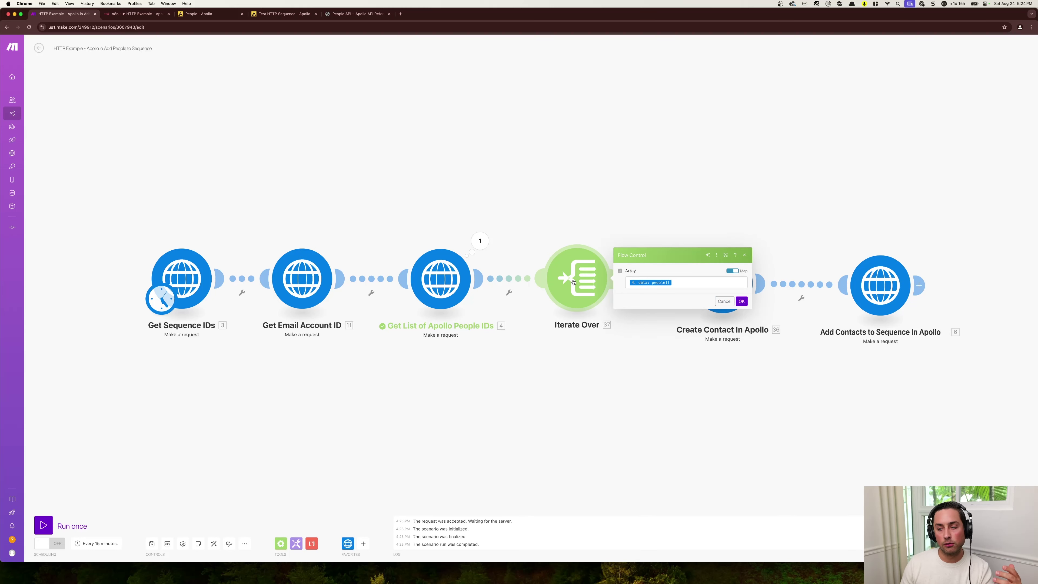
left_click(685, 285)
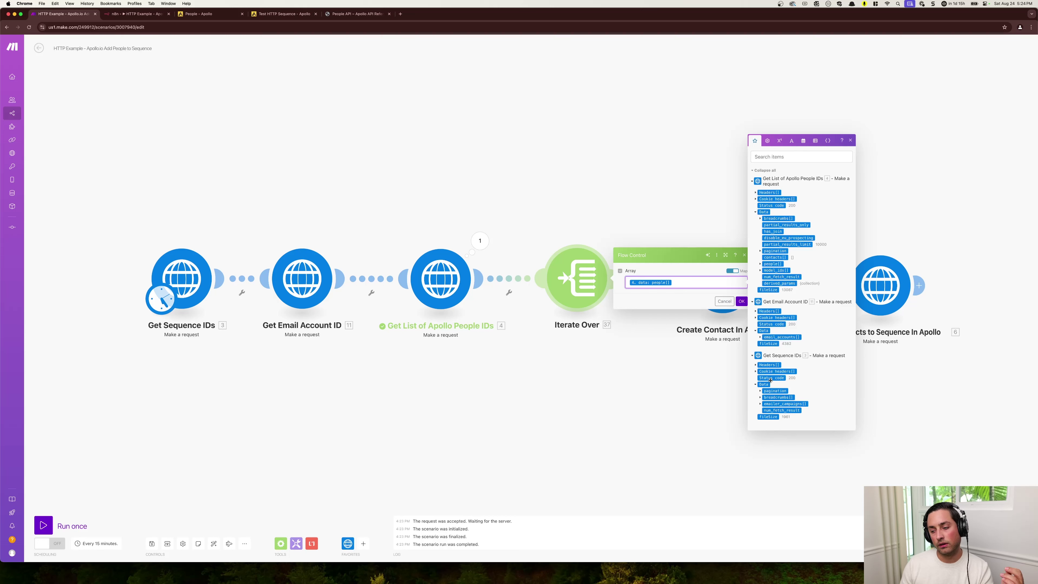
left_click(663, 394)
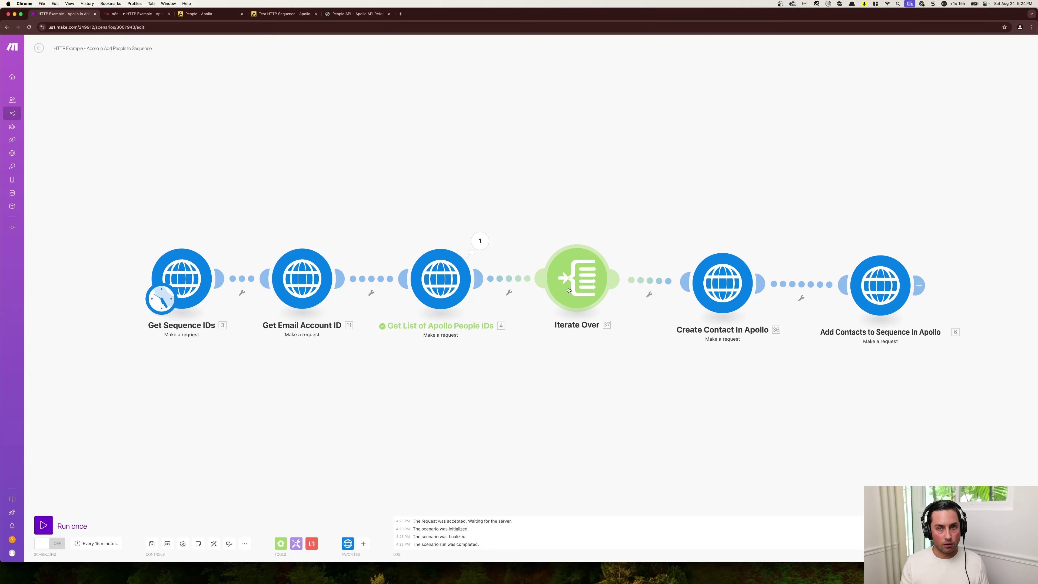
Step: Clear the Iterate Over array, map it to people[] from the Get List of Apollo People IDs data, and save the module
left_click(568, 290)
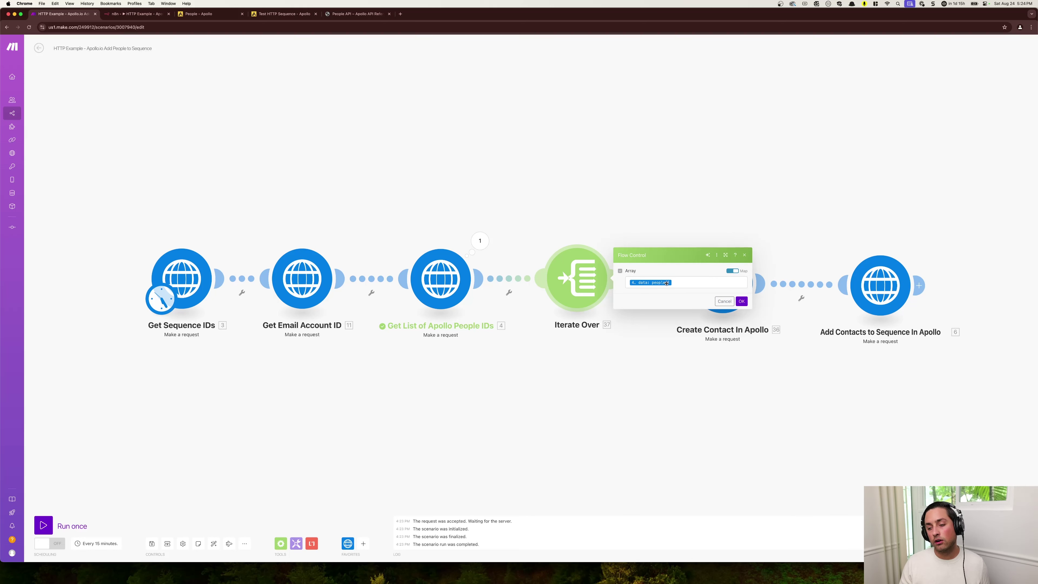
left_click(677, 284)
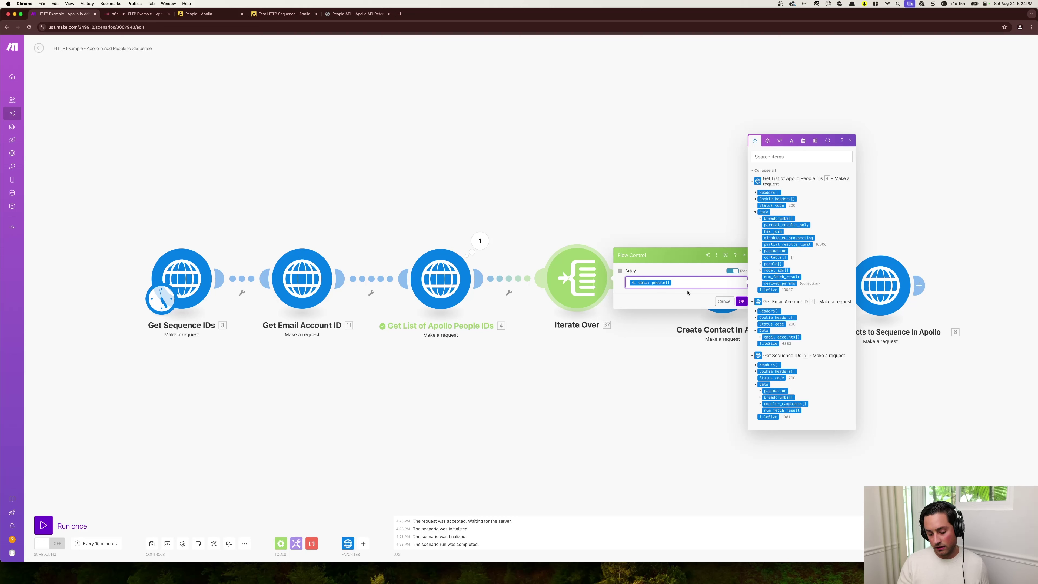
key("BackSpace")
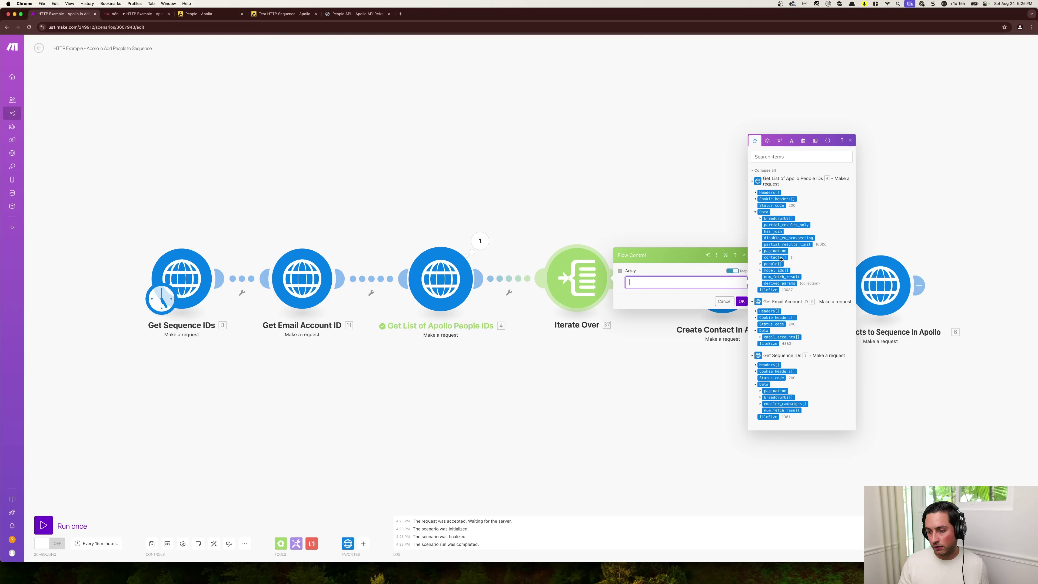
left_click(772, 263)
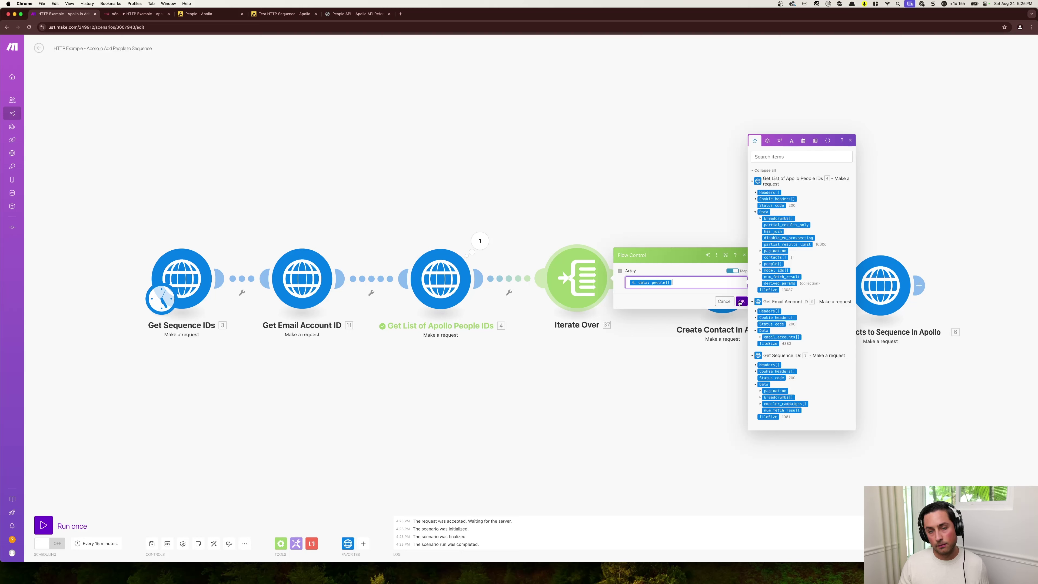
left_click(741, 302)
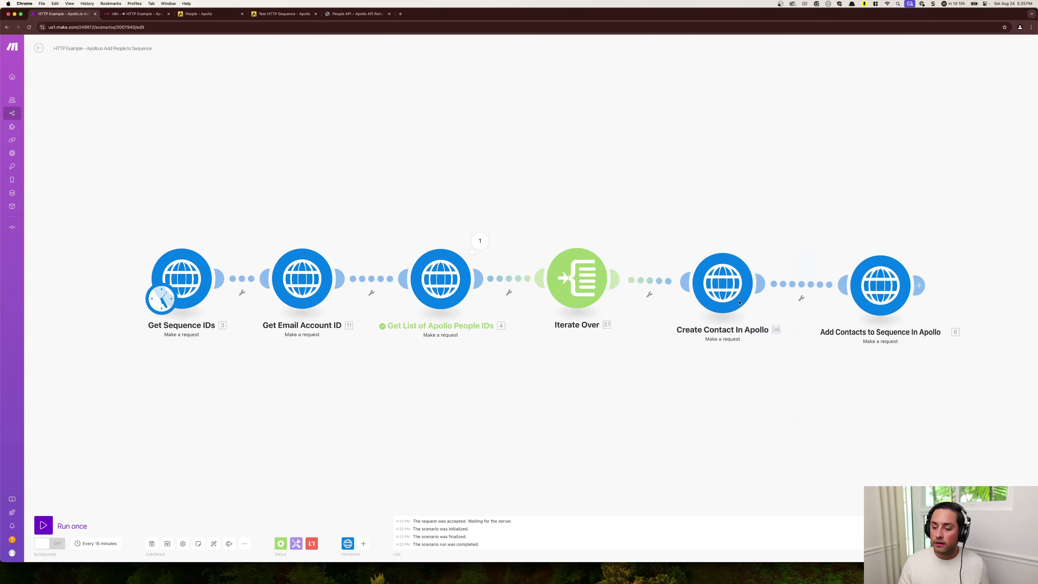
Step: Examine the HTTP request settings of the Create Contact In Apollo and Add Contacts to Sequence In Apollo modules, and close them
left_click(715, 295)
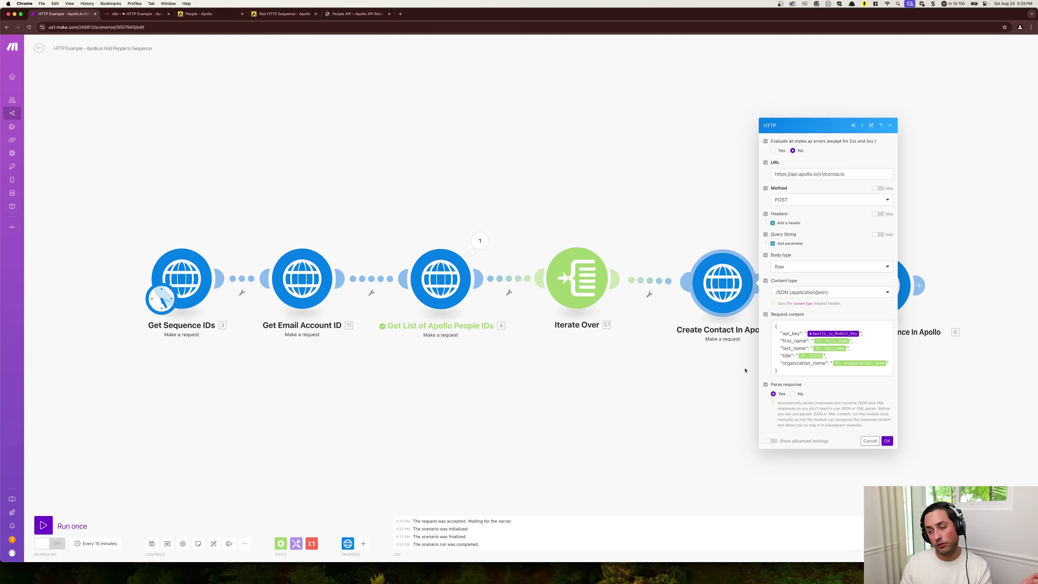
left_click(699, 369)
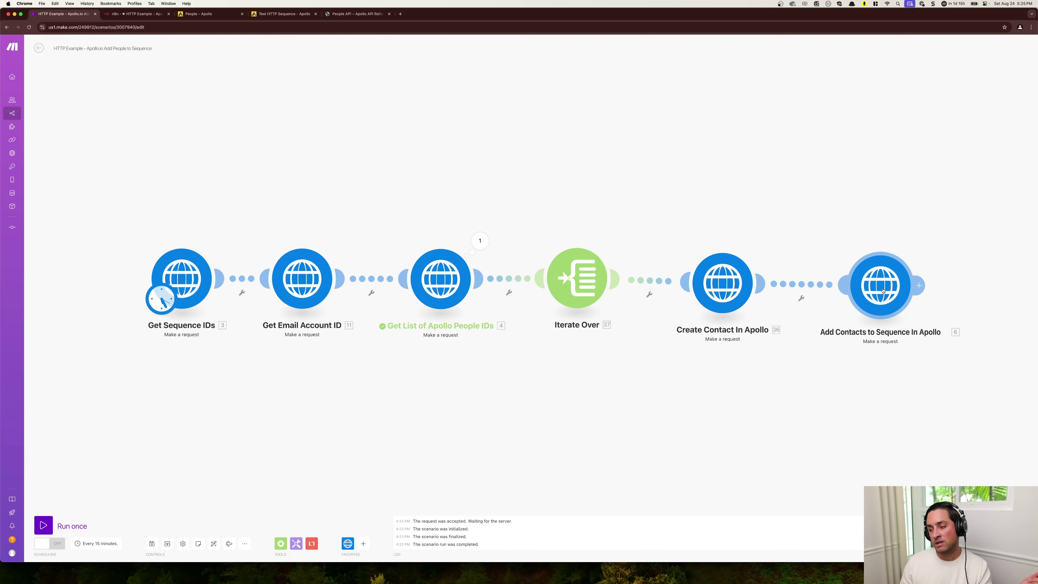
left_click(880, 297)
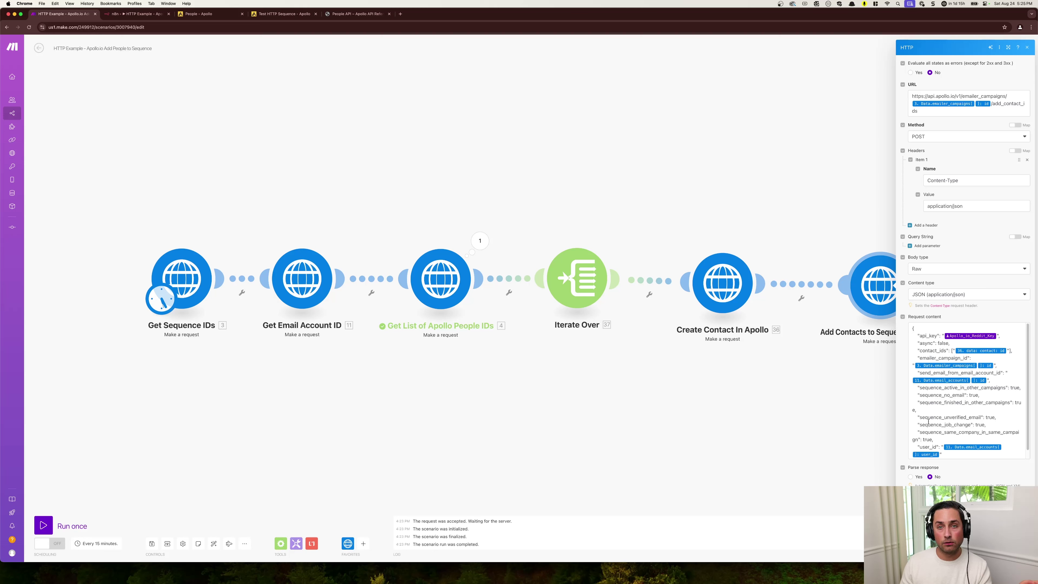
left_click(838, 452)
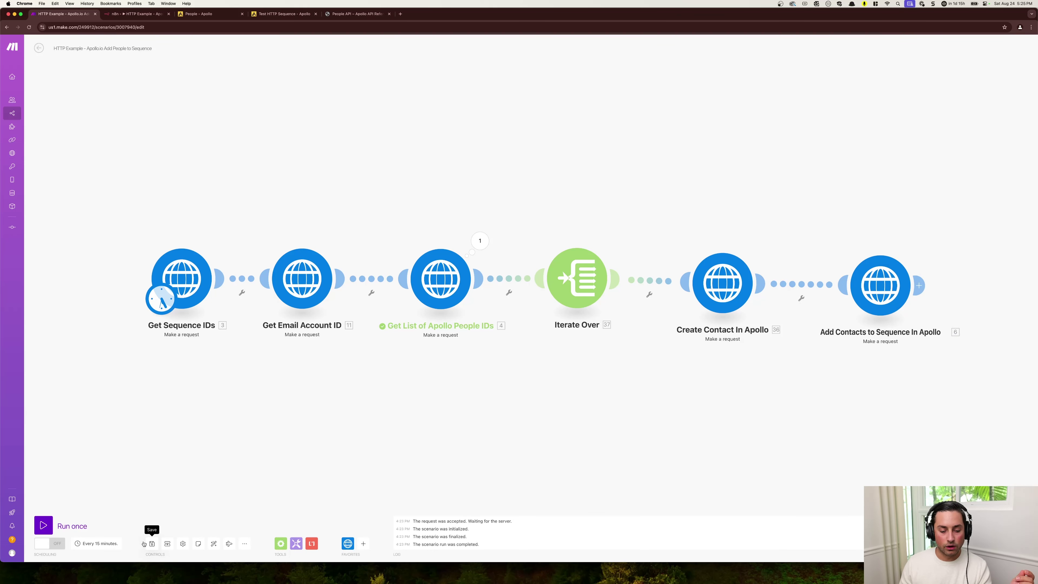
Step: Run the whole scenario once, examine the Data output of Operation 5 in Add Contacts to Sequence In Apollo, and close the output
left_click(70, 526)
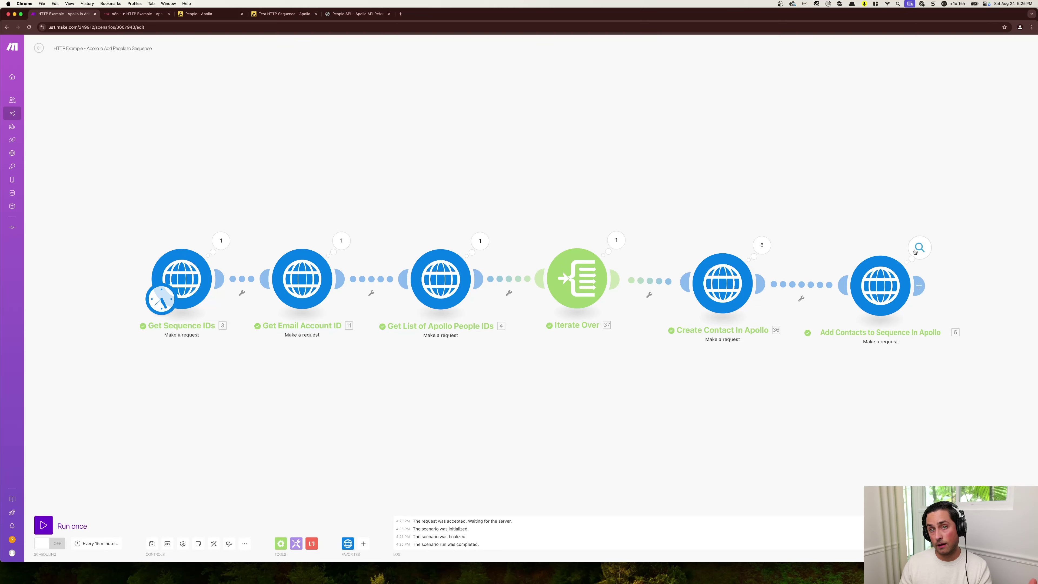
left_click(919, 248)
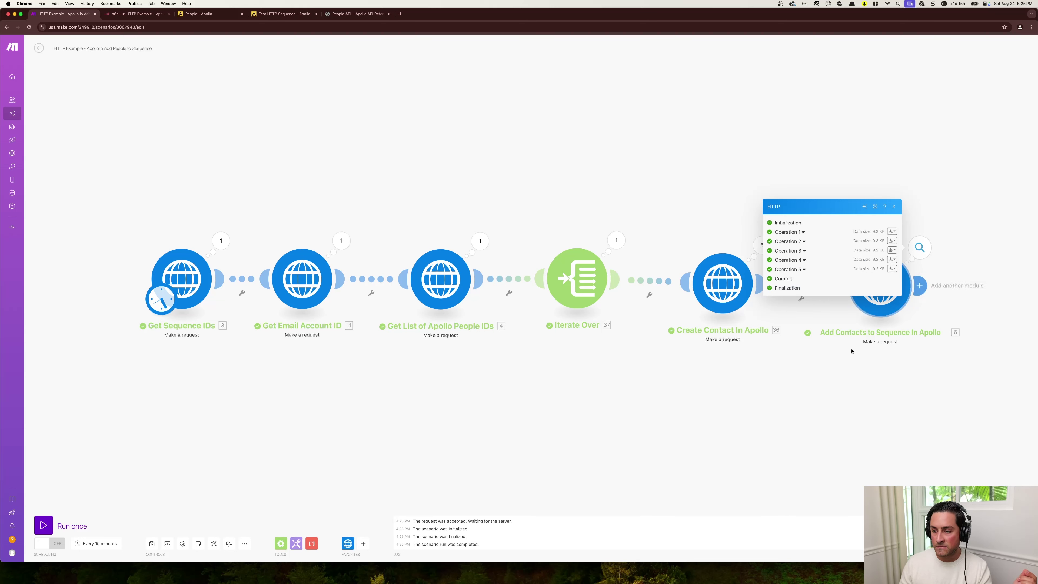
left_click(789, 269)
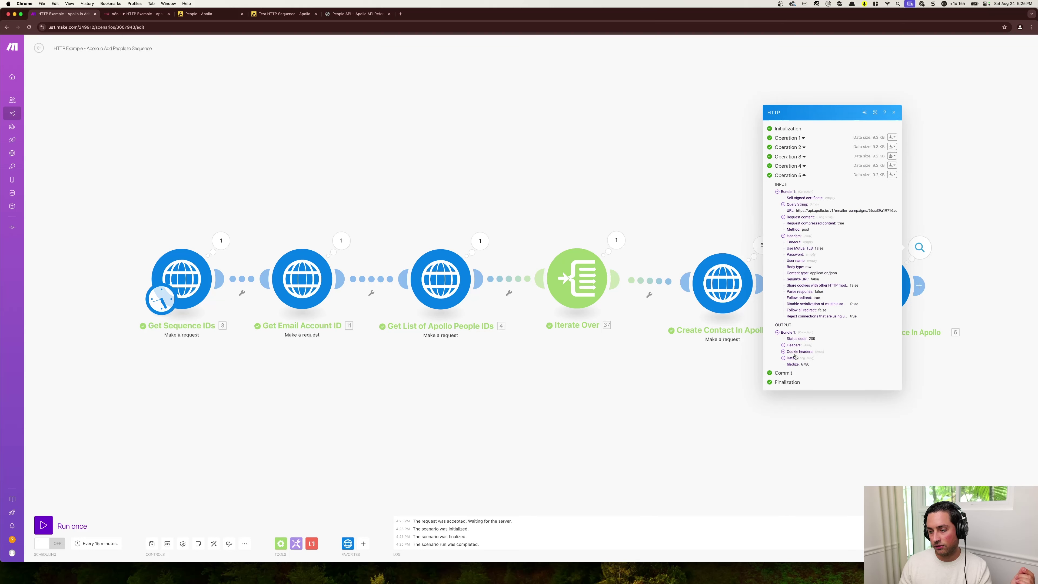
left_click(785, 358)
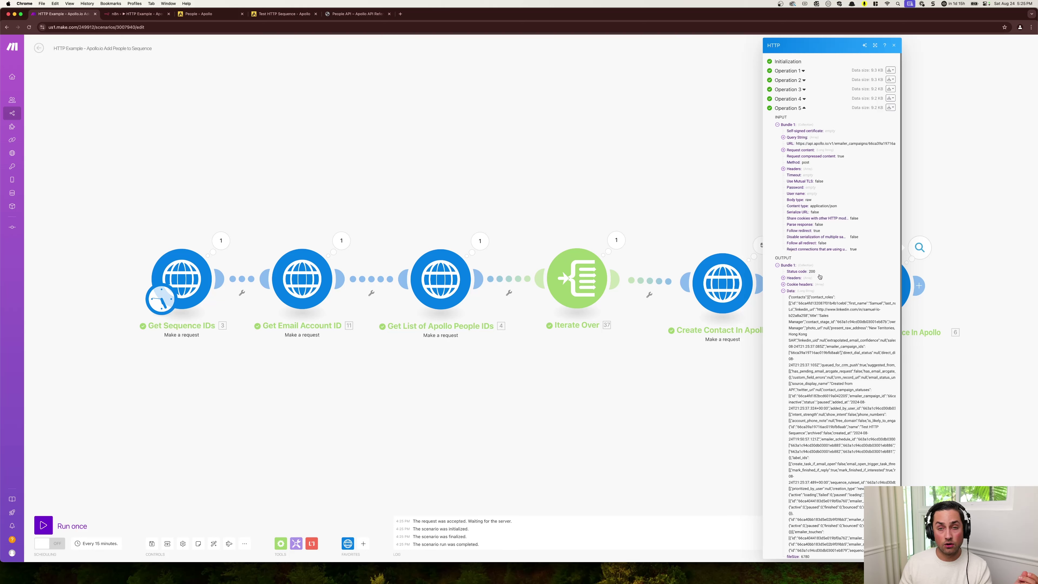
scroll(826, 379, "down", 2)
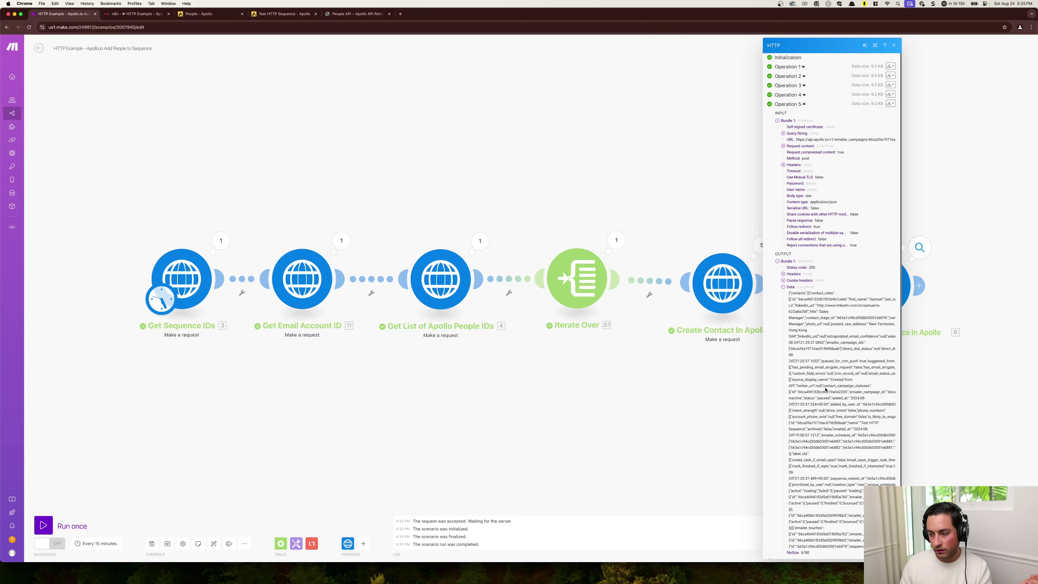
scroll(826, 381, "down", 2)
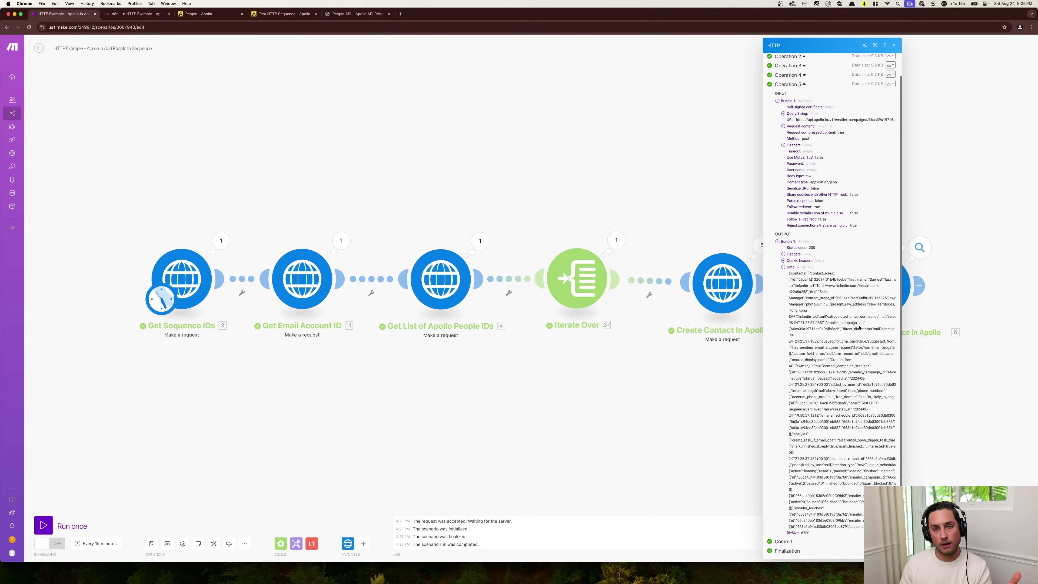
left_click(388, 132)
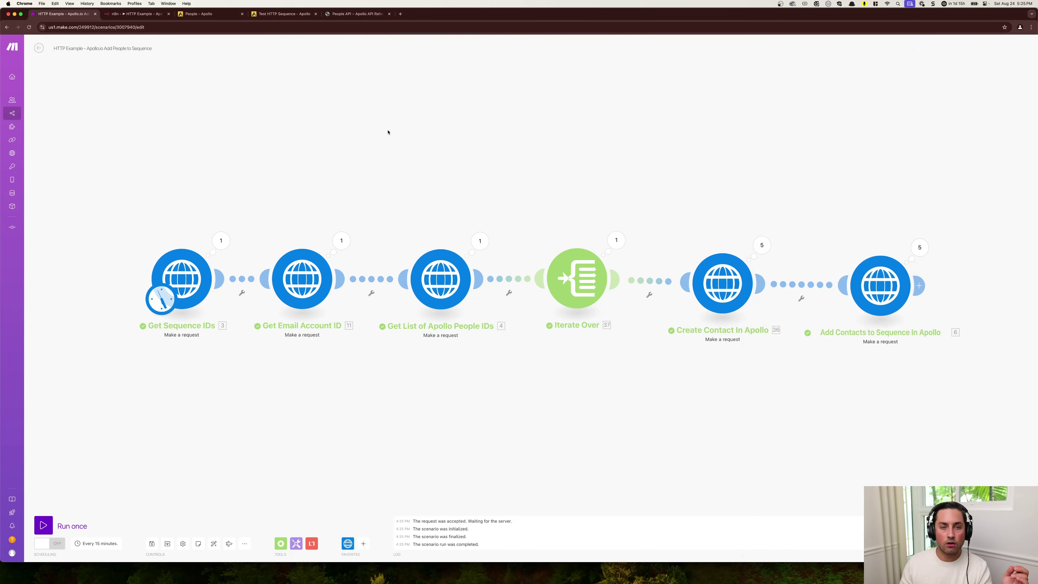
Step: Switch to Apollo, reload the Test HTTP Sequence contacts to check the added people, and return to the Make scenario
left_click(285, 14)
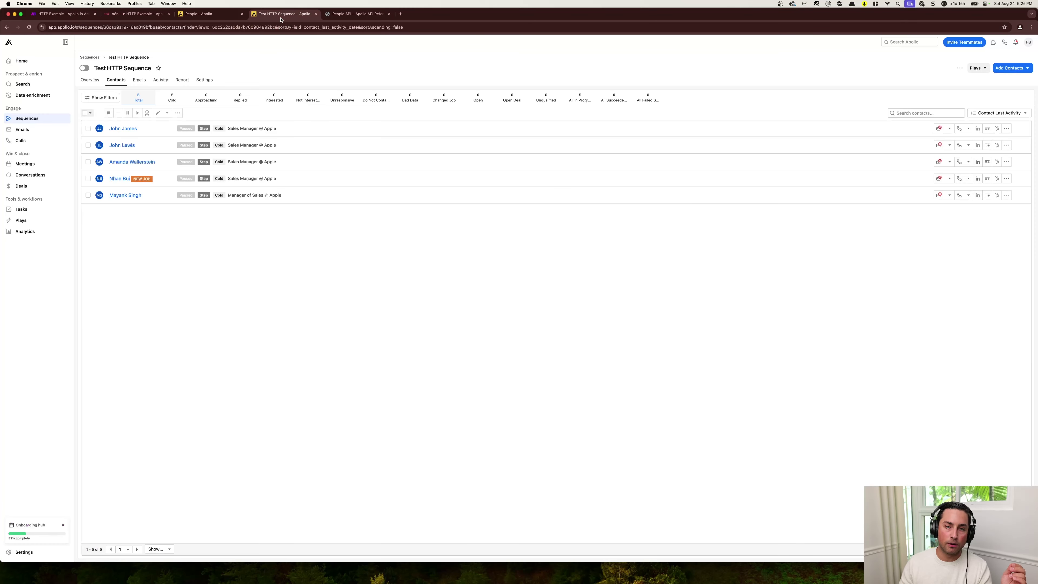
left_click(28, 28)
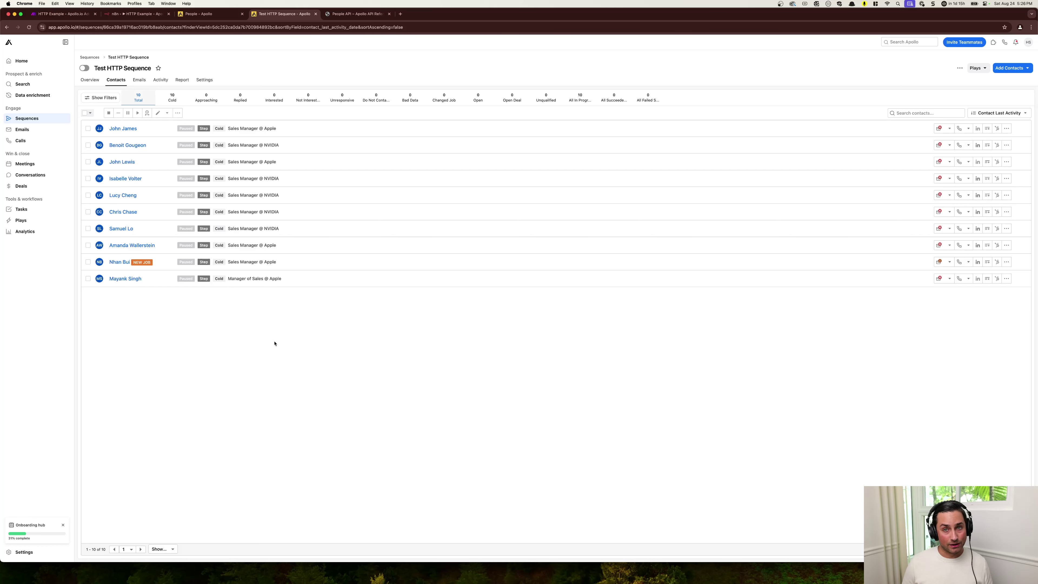
left_click(350, 13)
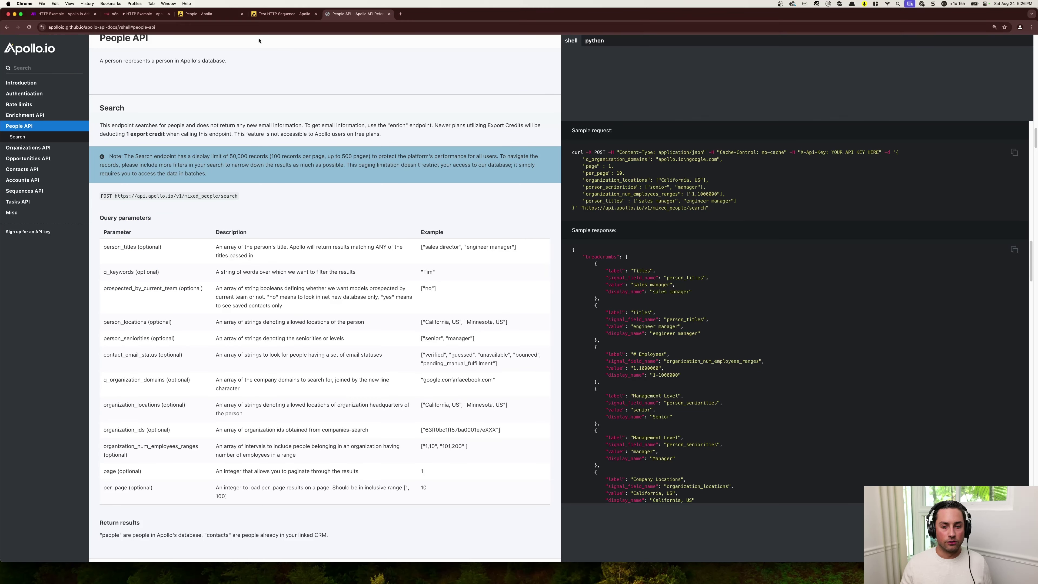
left_click(63, 14)
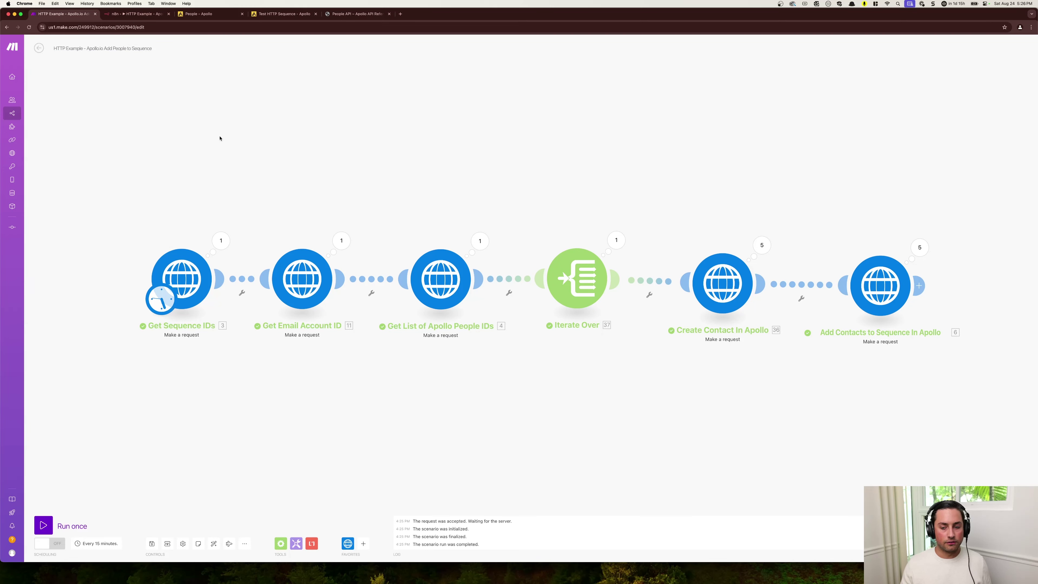